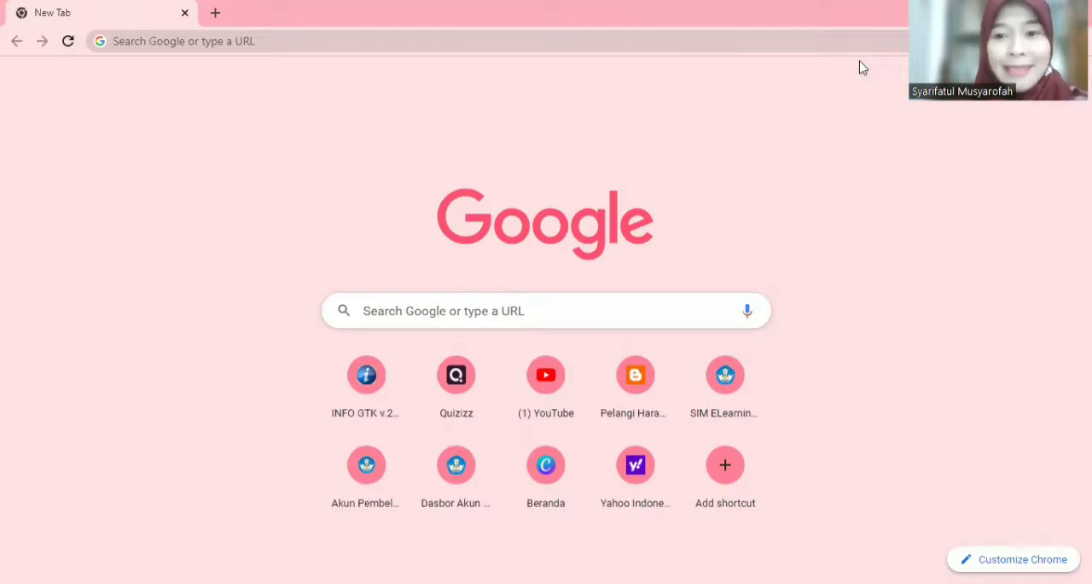
Step: Open the Quizizz website at quizizz.com
click(200, 41)
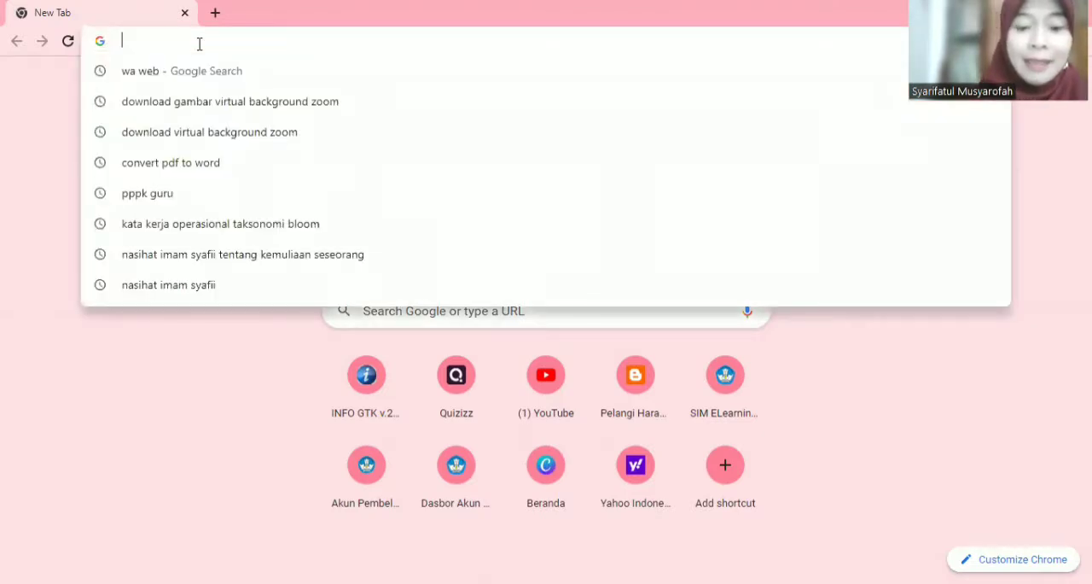
text(quizizz.com)
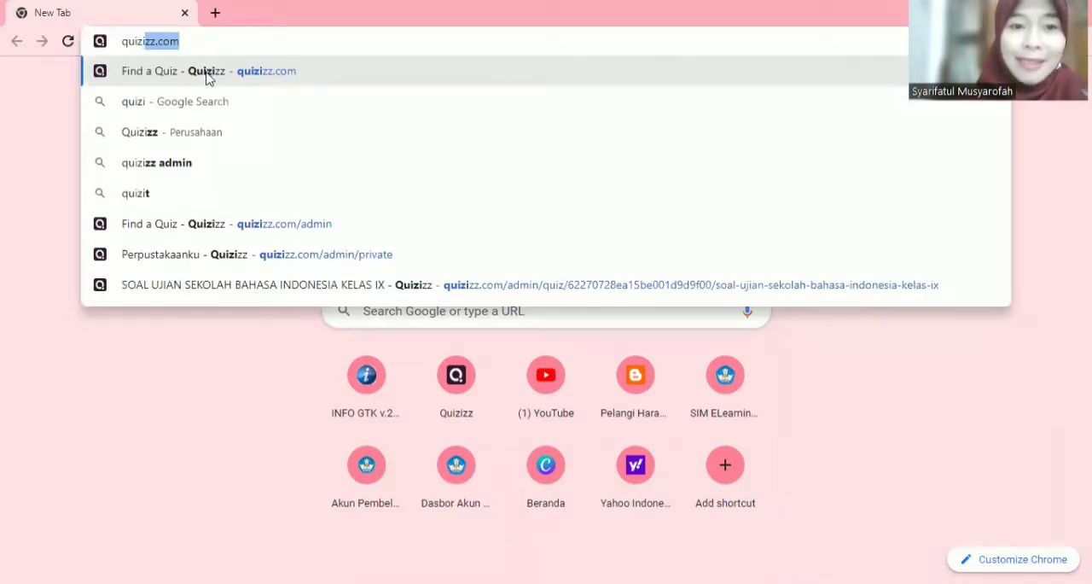
click(207, 76)
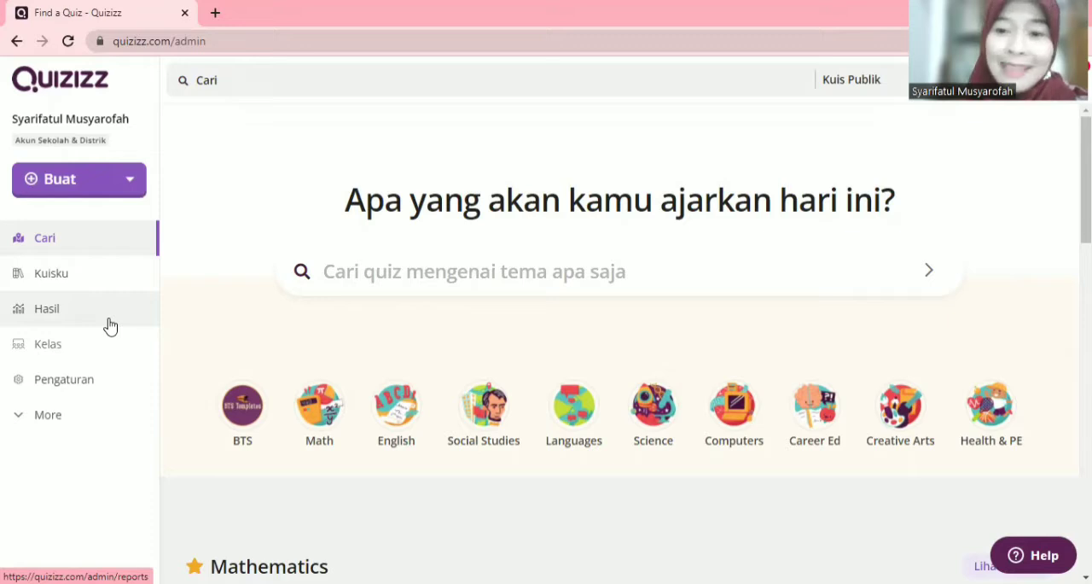
Step: Start a new quiz and name it "Penilaian Tengah Semester Genap Bahasa Indonesia Kelas IX", expanding the full list of subjects
click(55, 180)
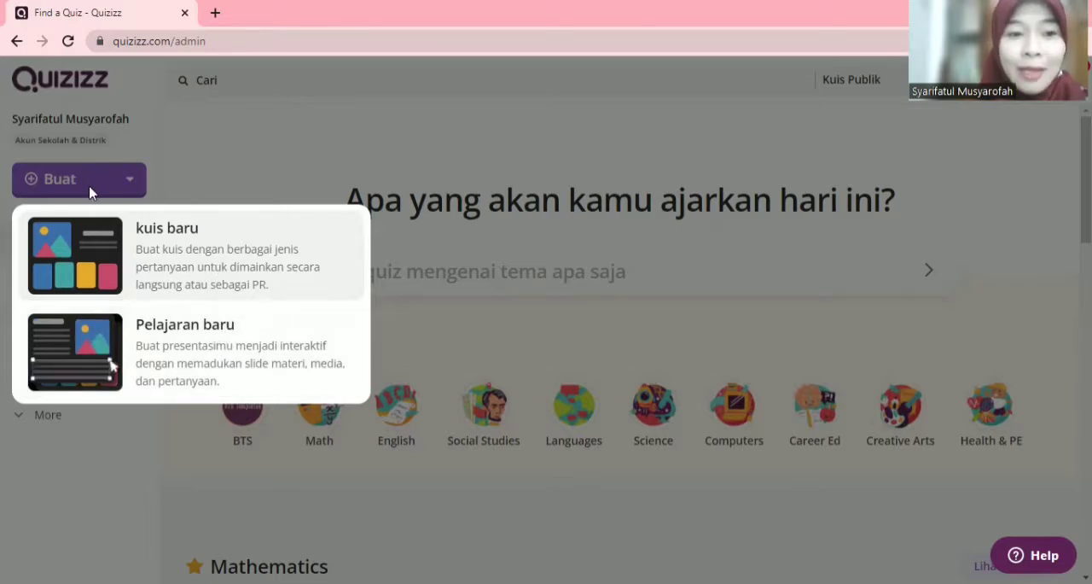
click(168, 249)
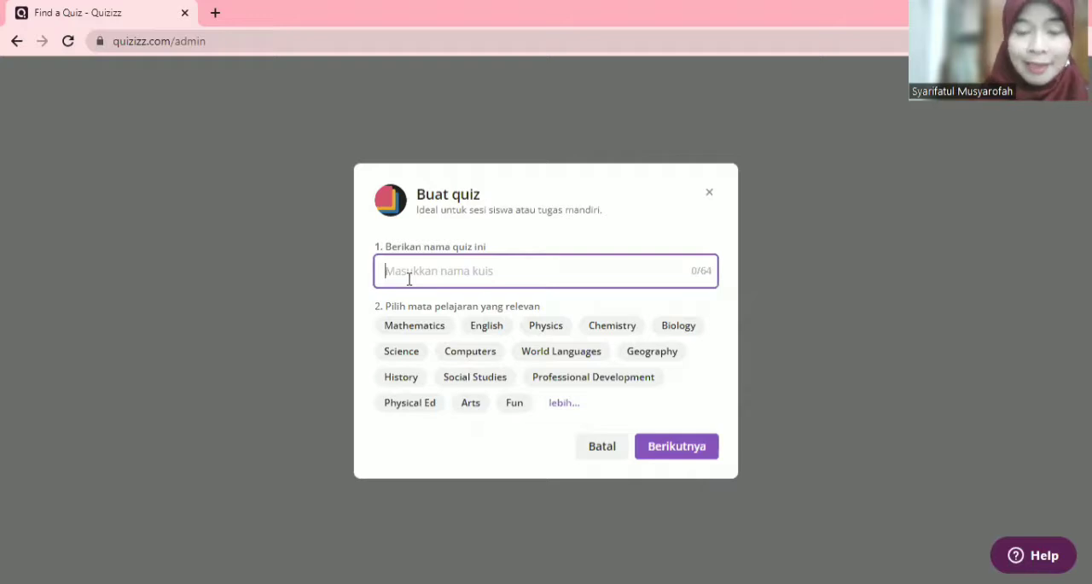
text(P)
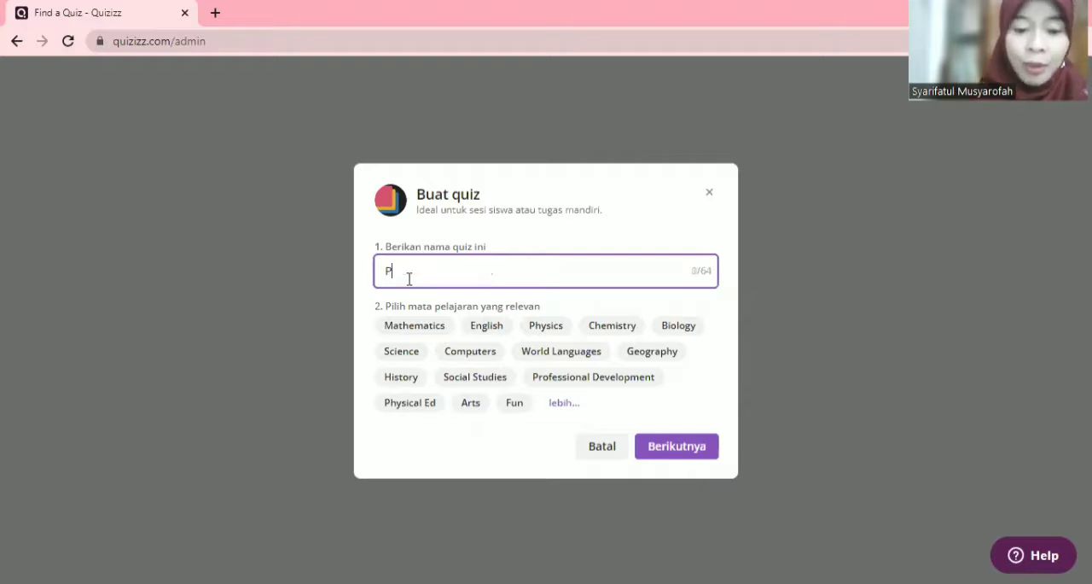
text(enilaian )
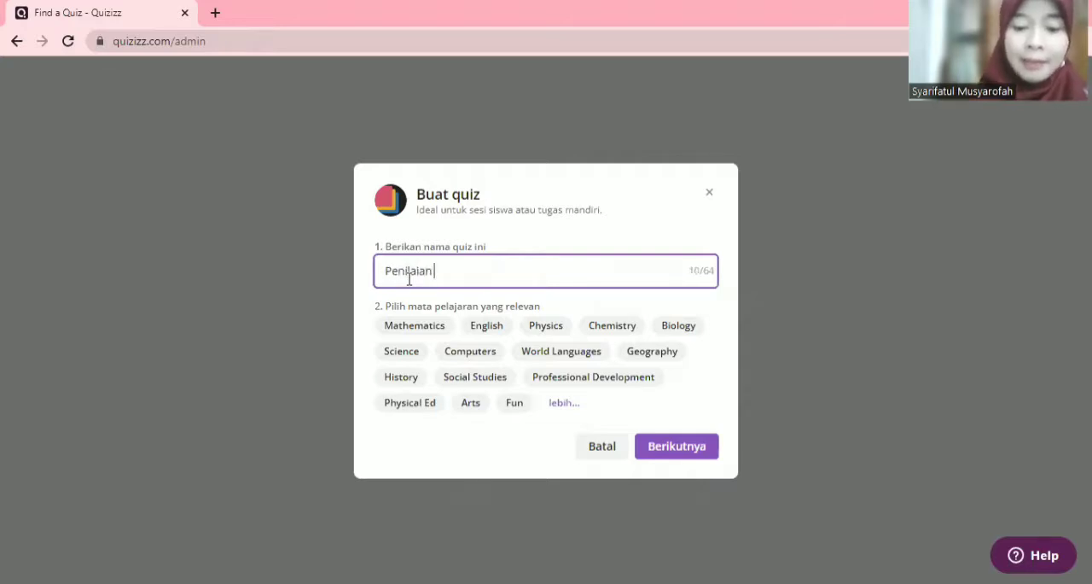
text(Tengah S)
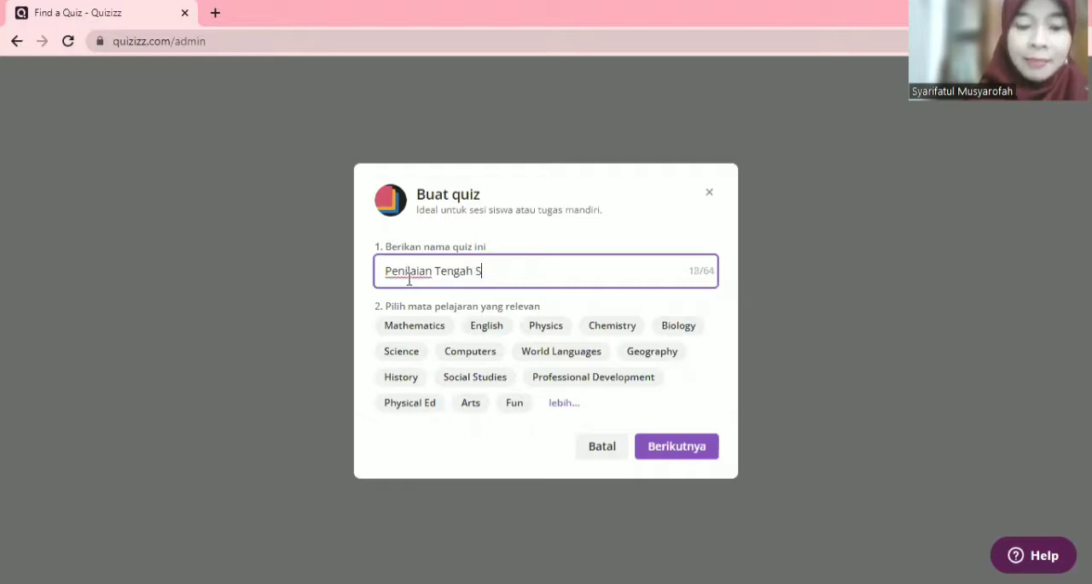
text(emester Genap)
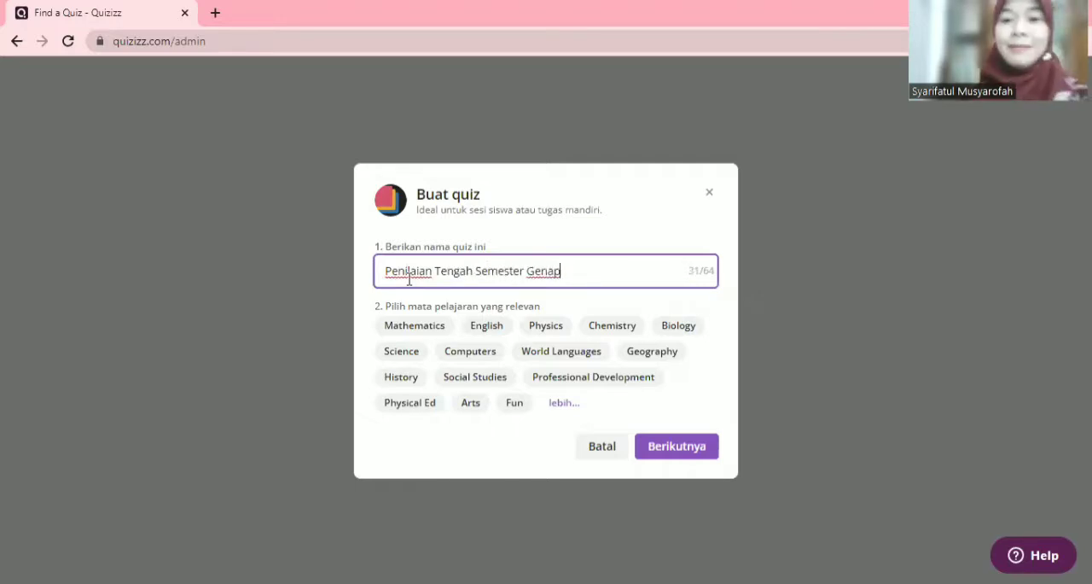
click(563, 407)
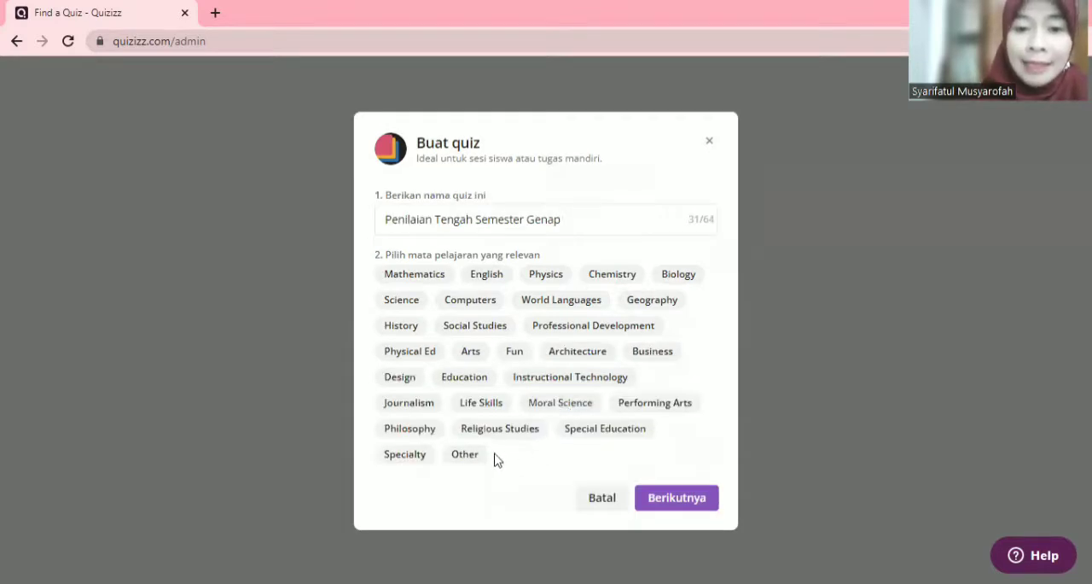
click(576, 221)
text(Bah)
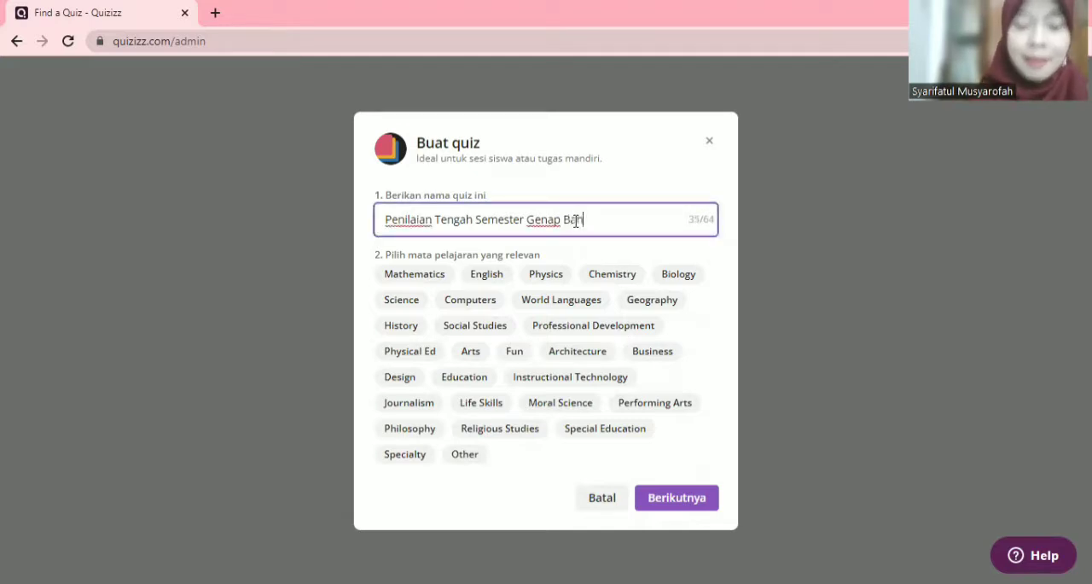
text(asa Indone)
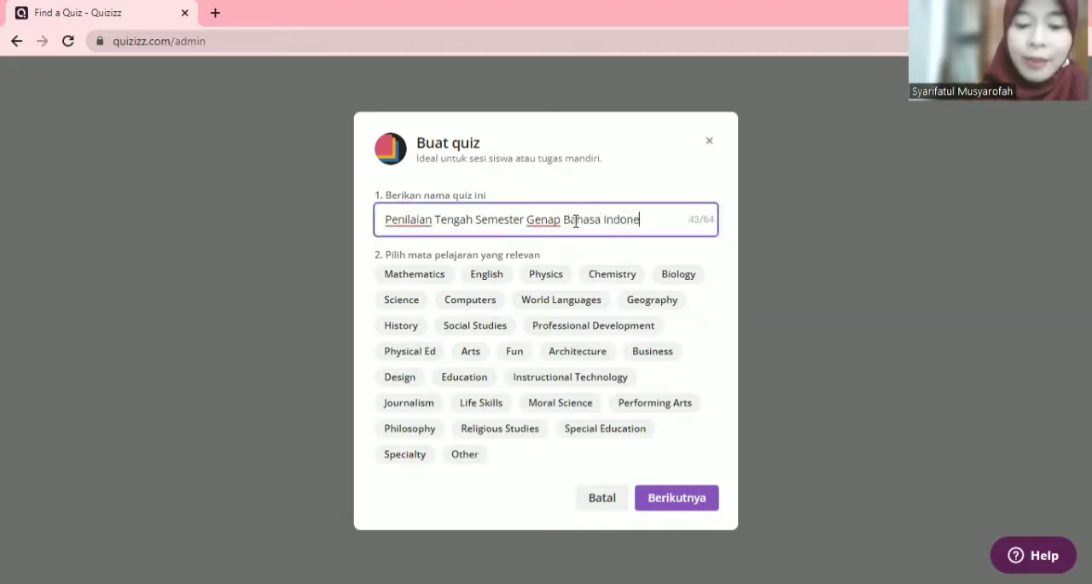
text(sia Kelas IX)
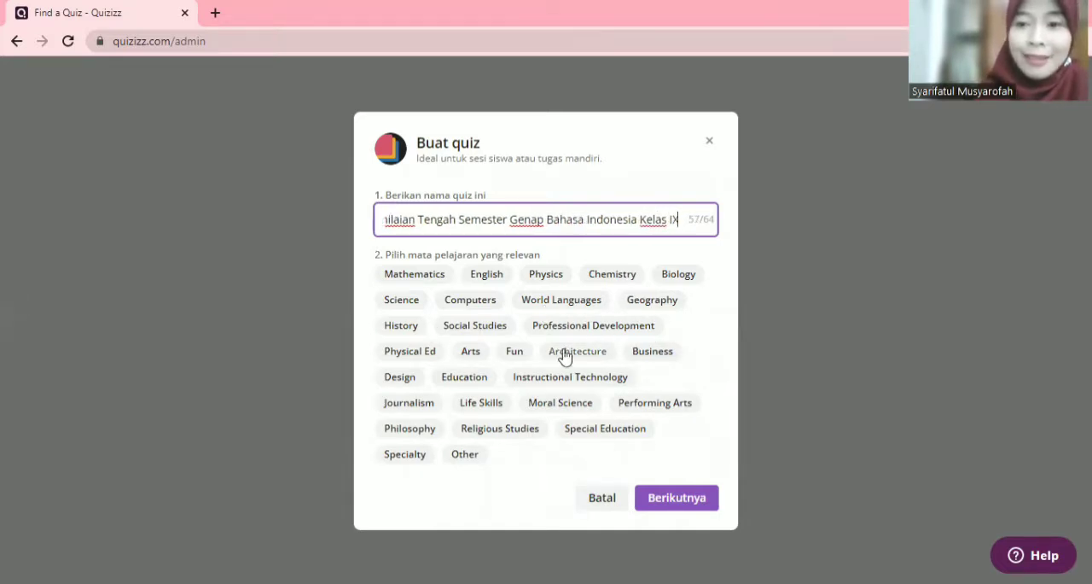
Step: Set the quiz subject to Other and proceed to the quiz editor
click(464, 454)
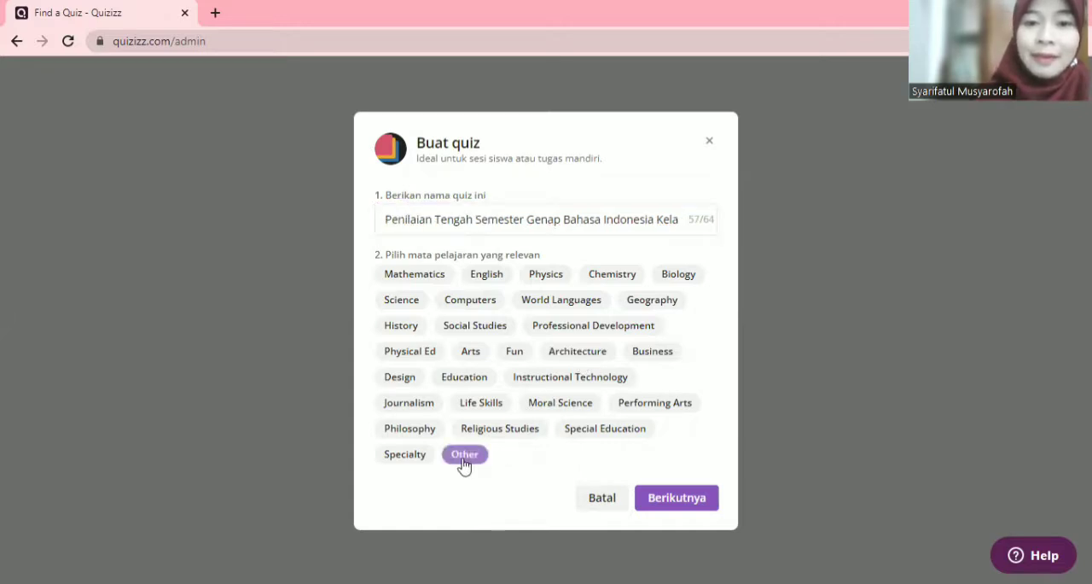
click(463, 457)
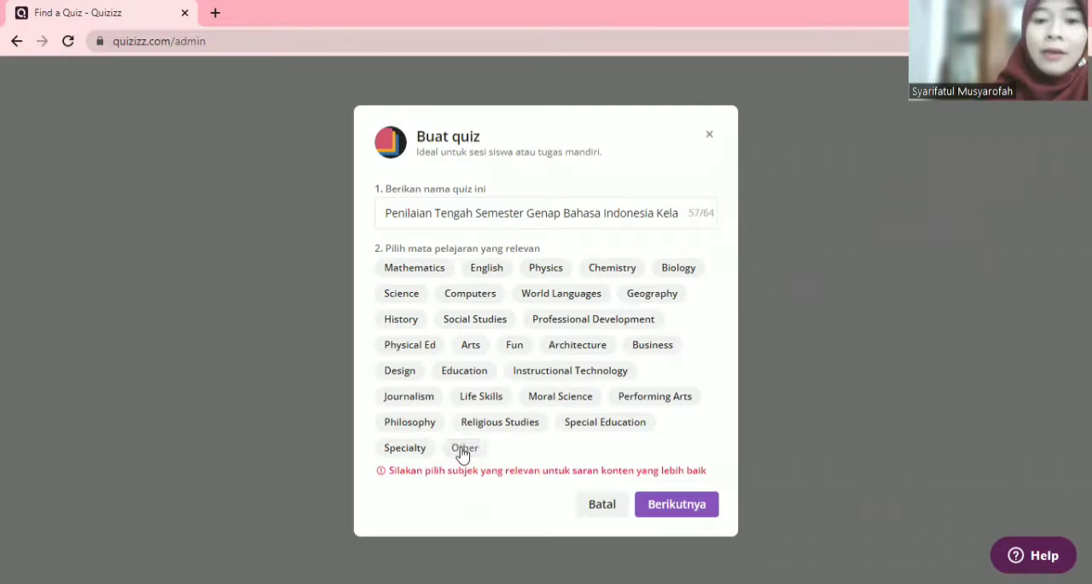
click(463, 447)
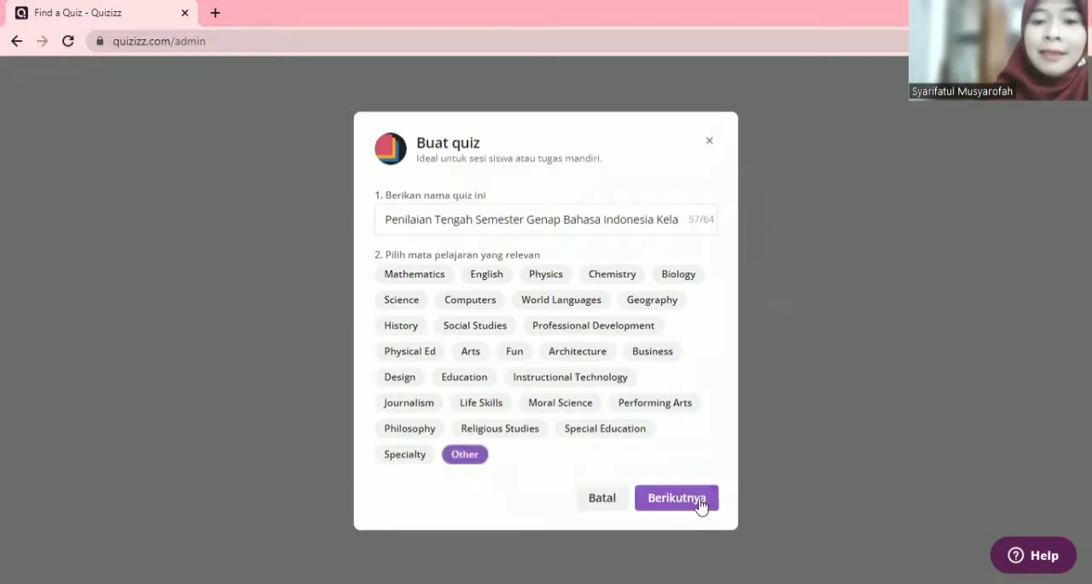
click(674, 499)
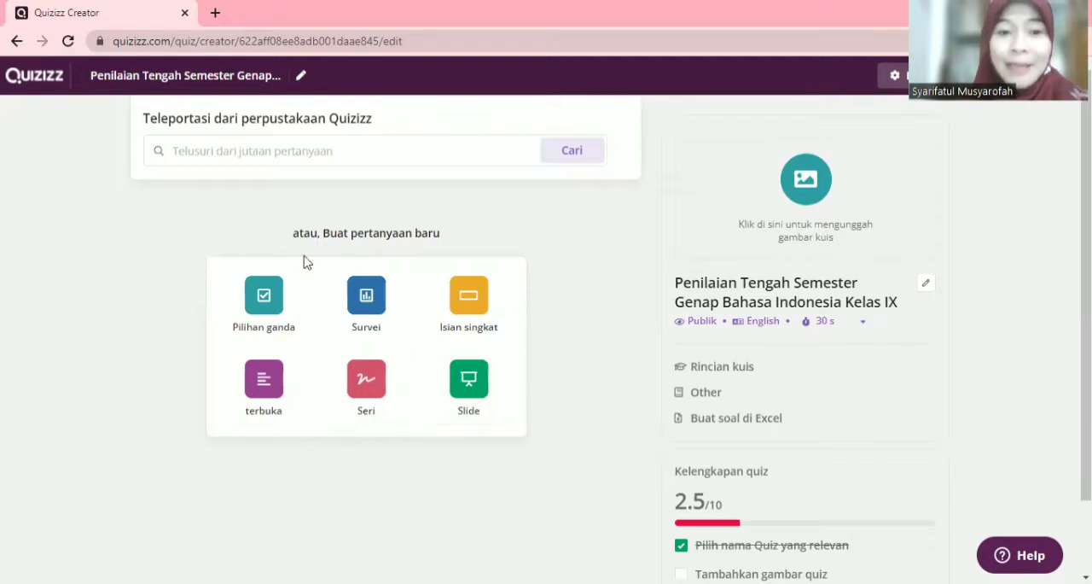
Step: Create a Pilihan ganda question and search for a question image with "W.S.Rendra"
click(264, 298)
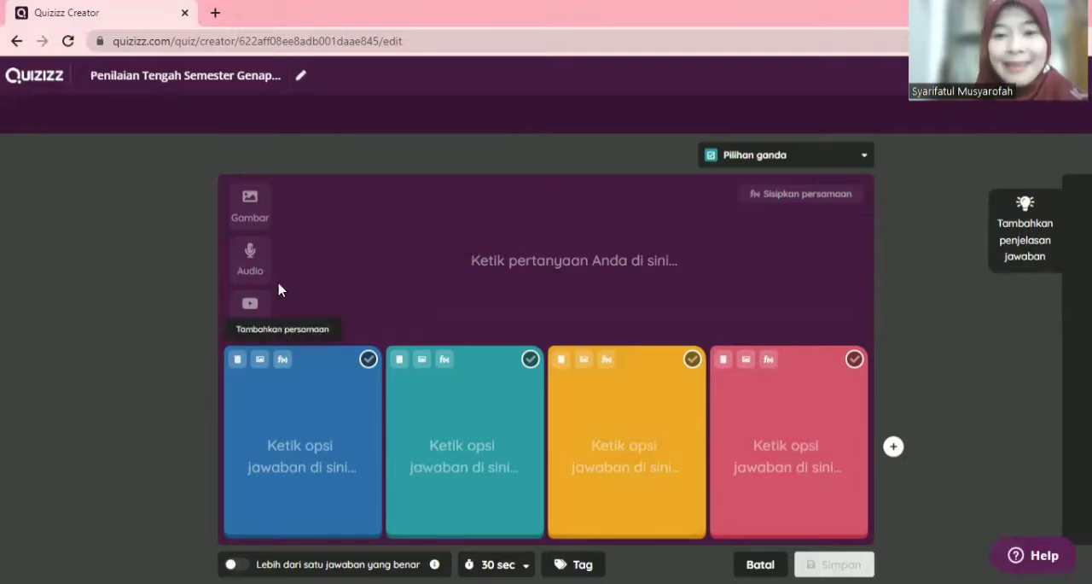
click(249, 220)
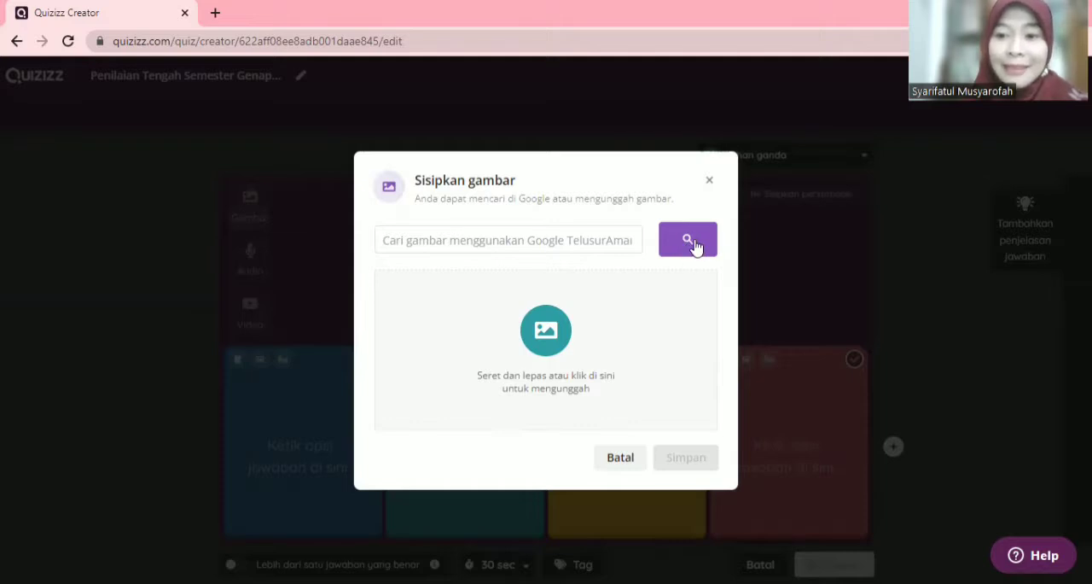
click(514, 243)
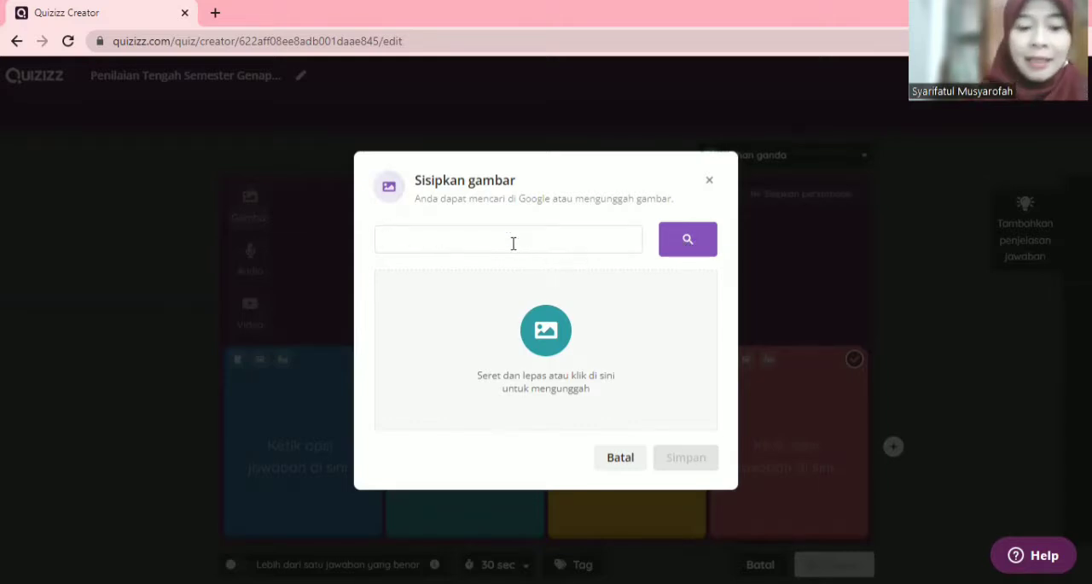
text(W.S)
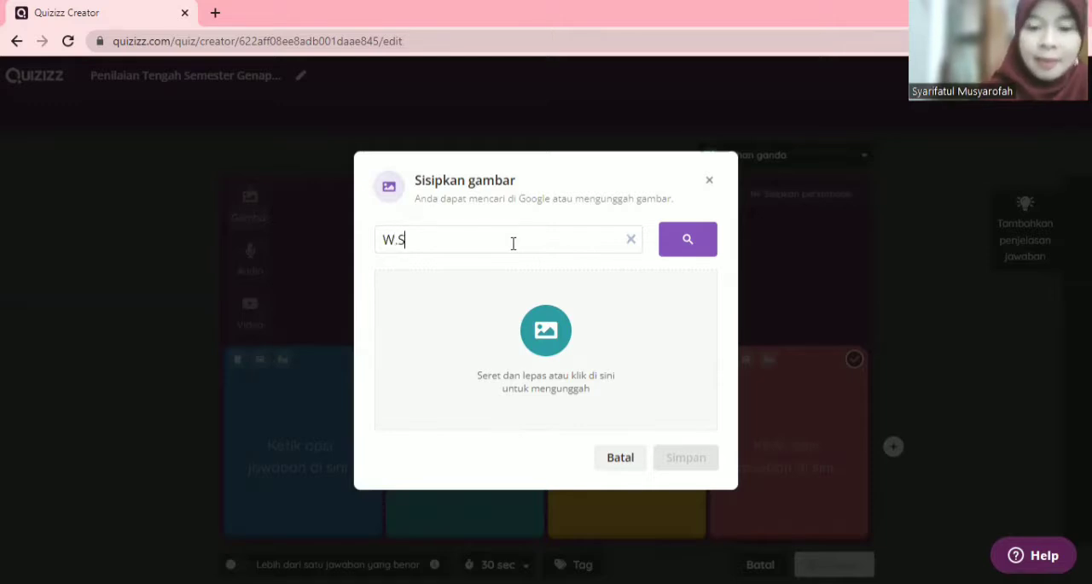
text(.Rendra)
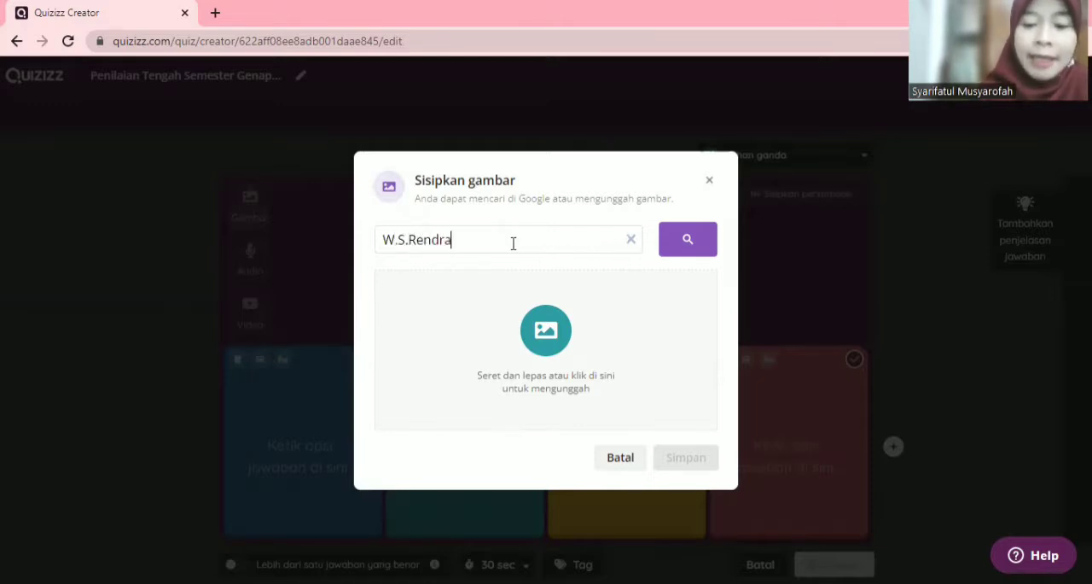
key(Return)
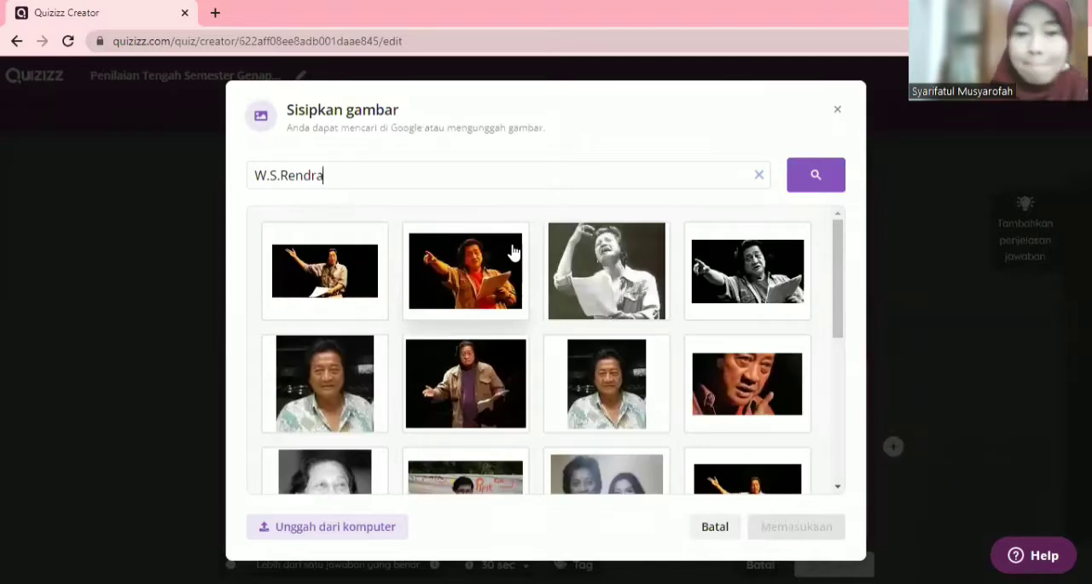
Step: Insert the colour photo of the poet in a red shirt, pointing and holding papers, into the question
click(313, 281)
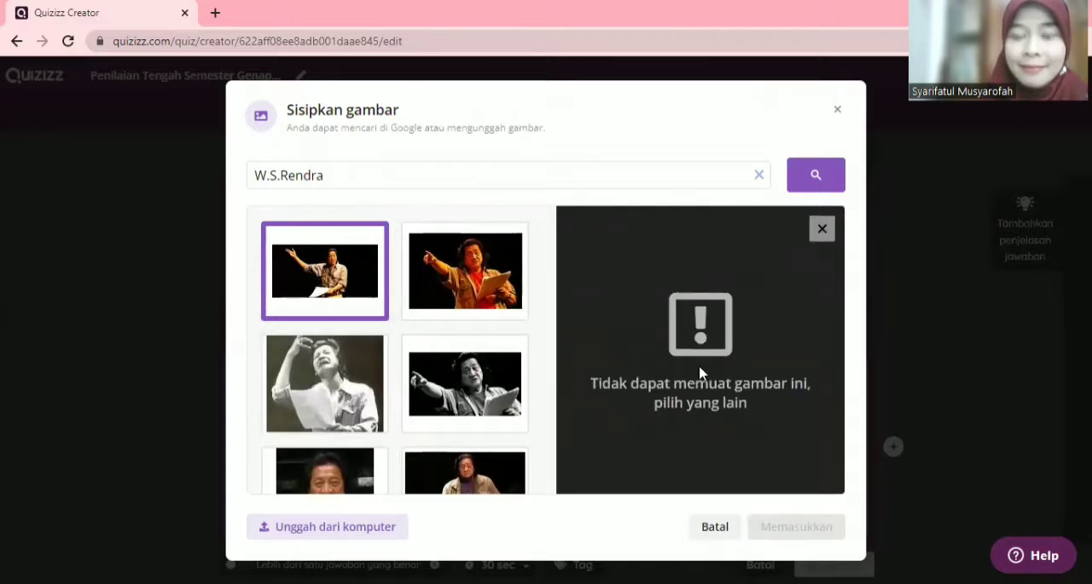
click(472, 297)
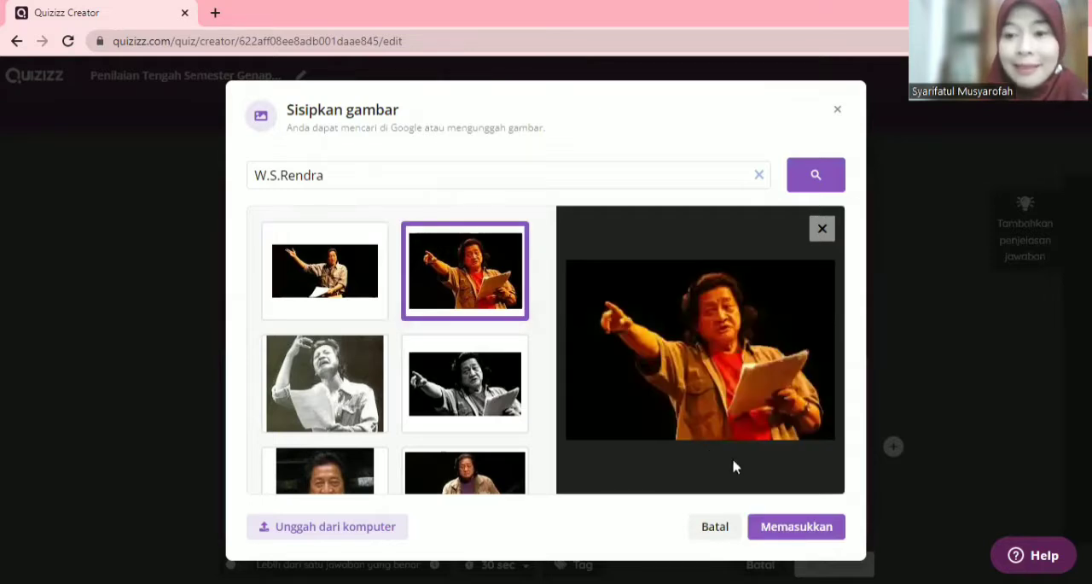
click(763, 532)
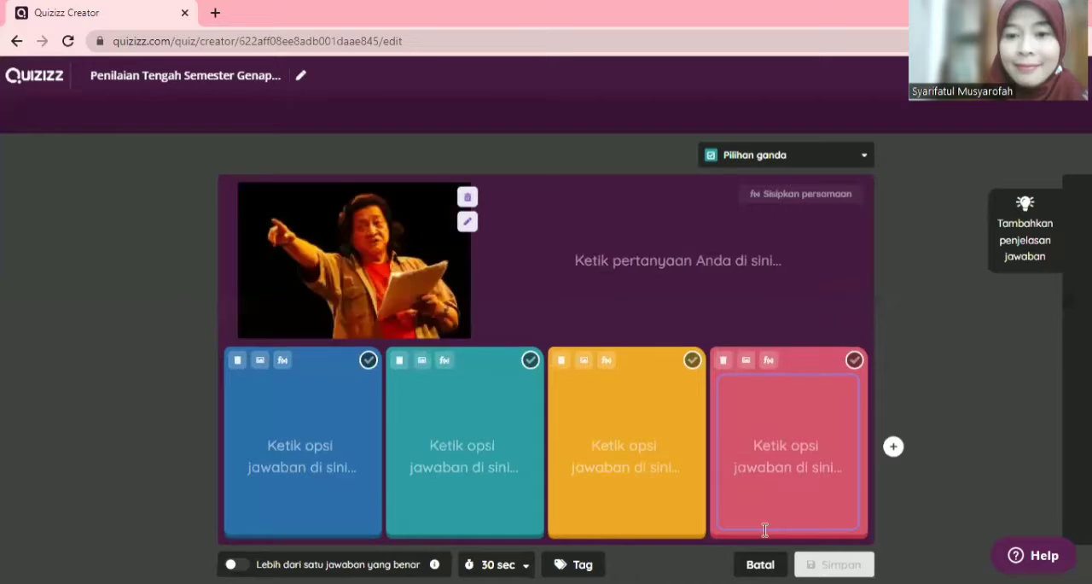
Step: Enter the question text "Siapakah Penyair dalam gambar tersebut?"
click(635, 255)
text(Siap)
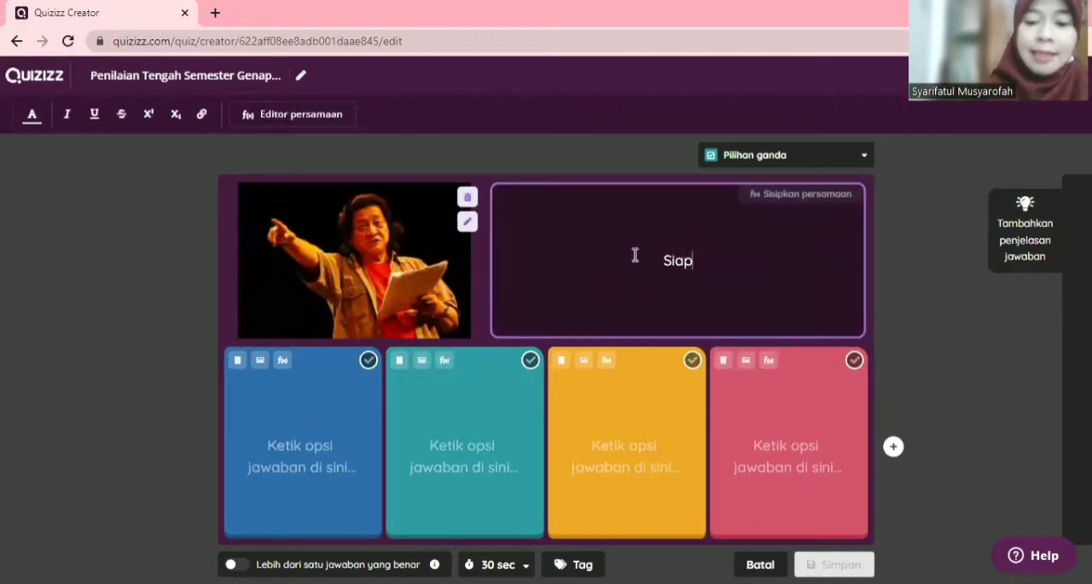
text(akah Pe)
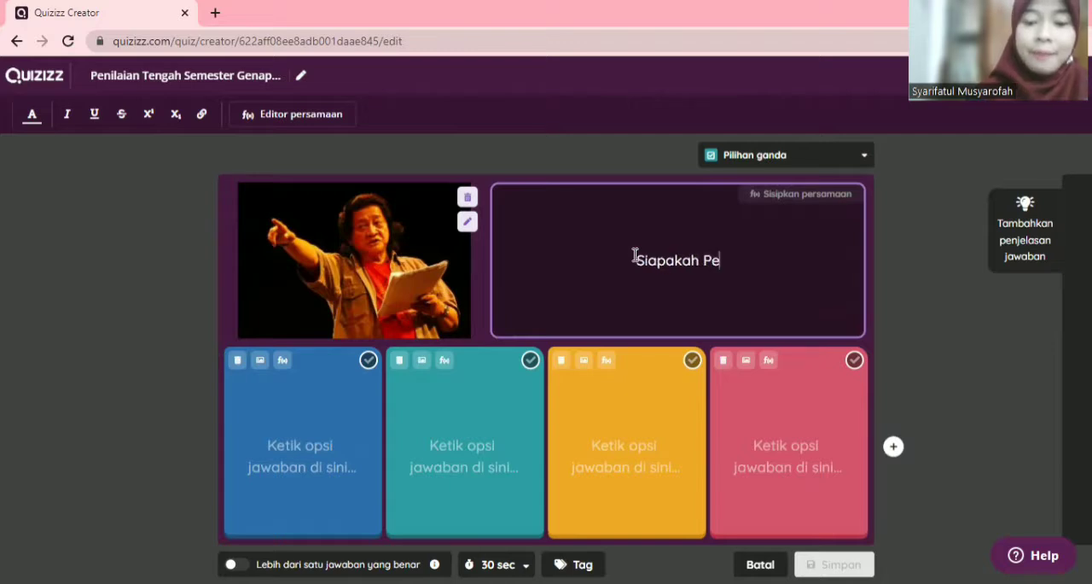
text(nyair )
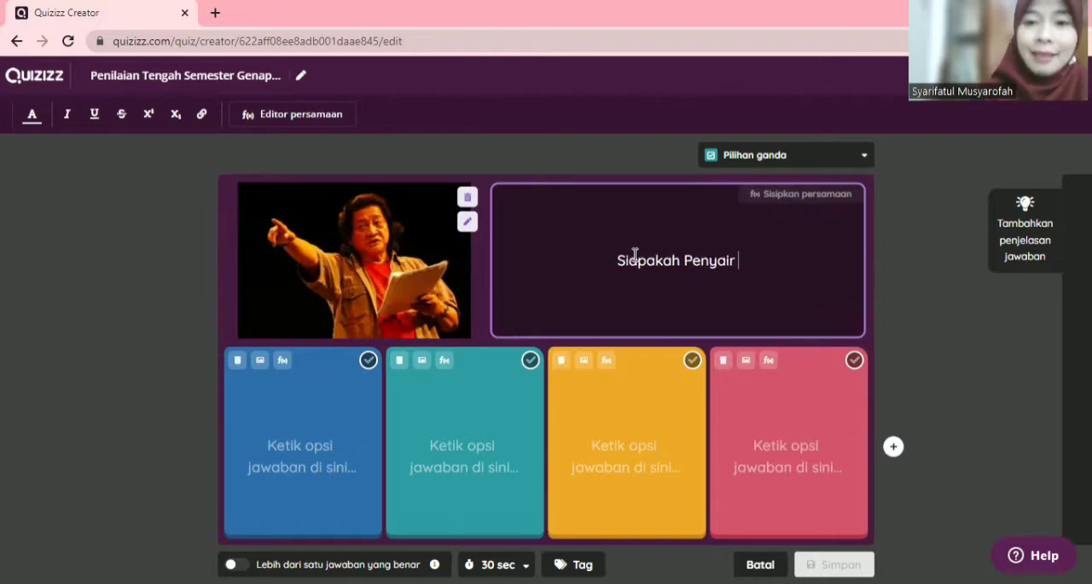
text(dalam gam)
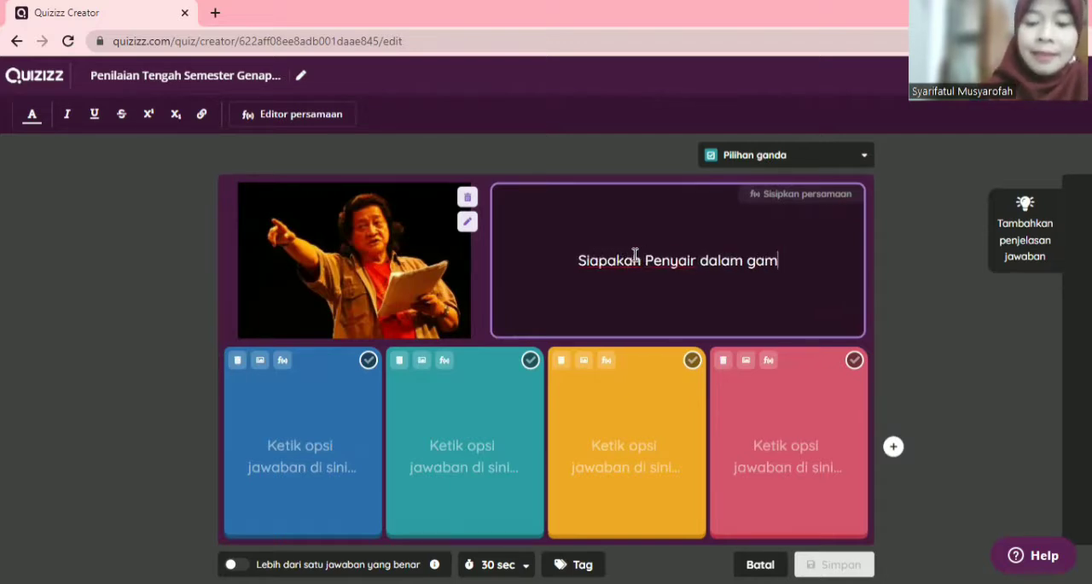
text(bar tersebut?)
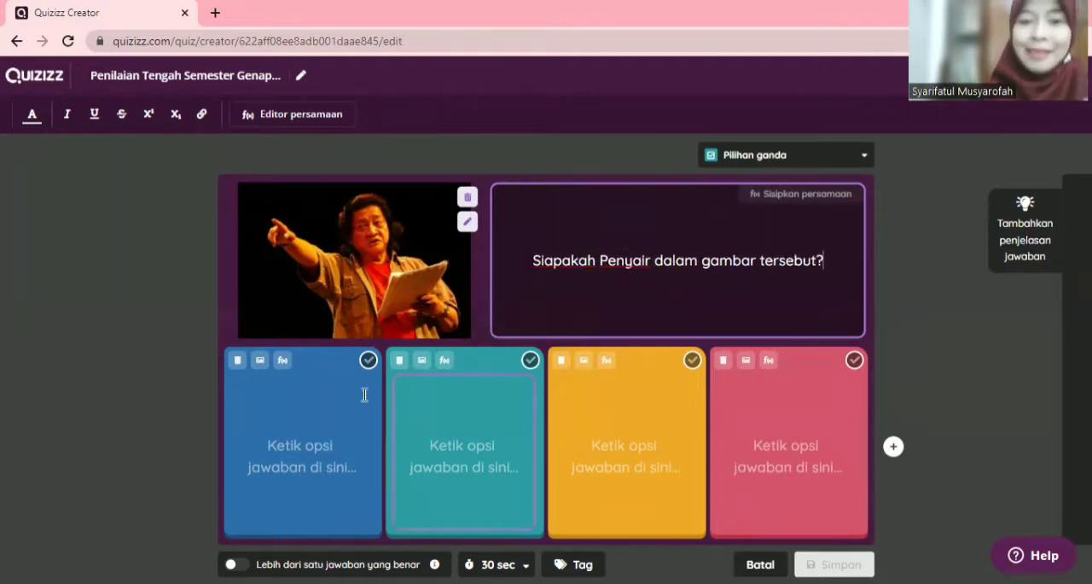
Step: Enter "Taufik Ismail" as the first answer option and "W.S.Rendra" as the second
click(309, 458)
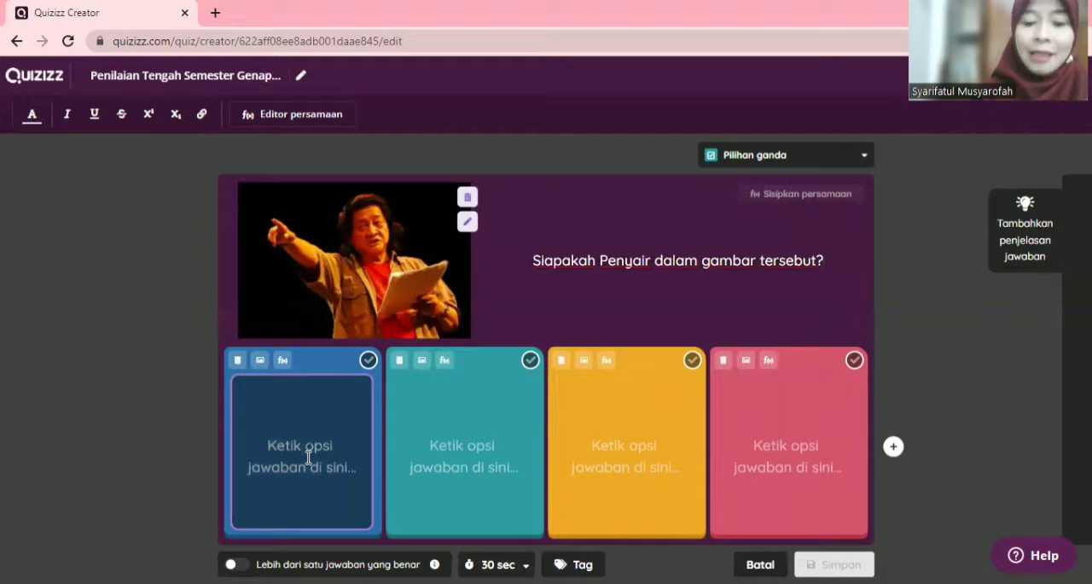
text(Taufik)
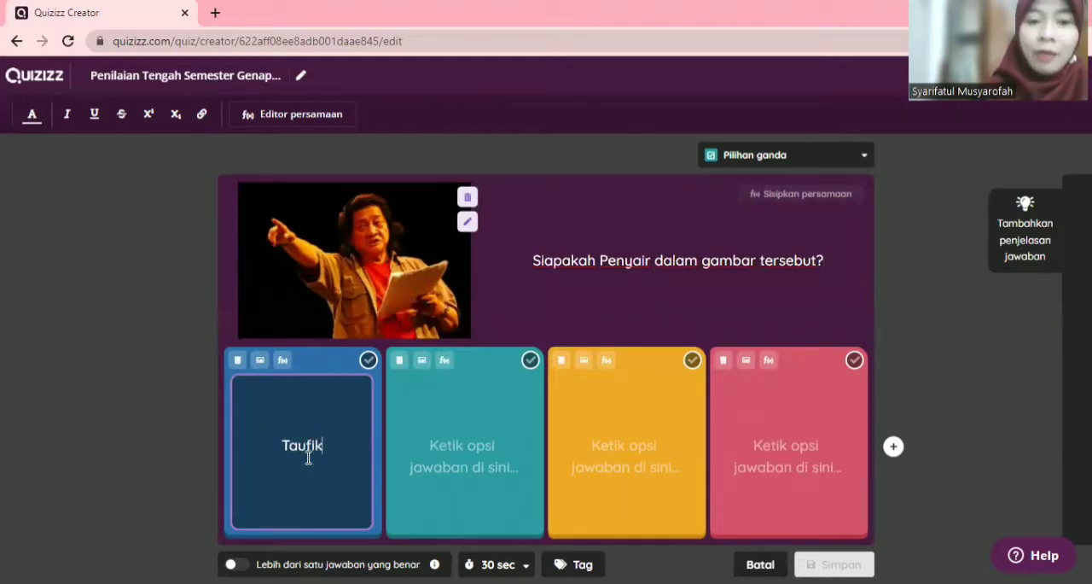
text( Ismail)
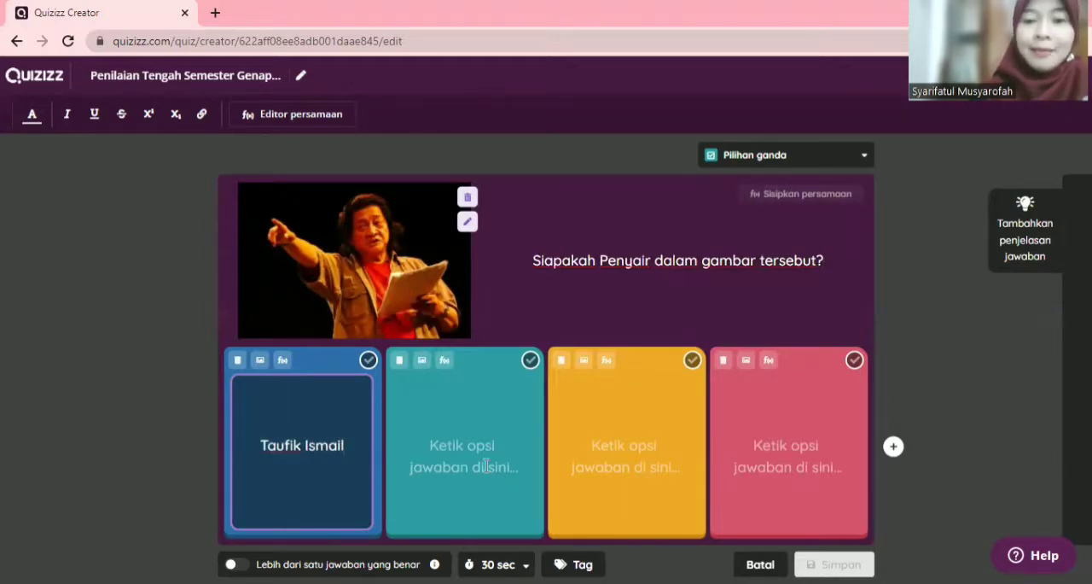
click(555, 440)
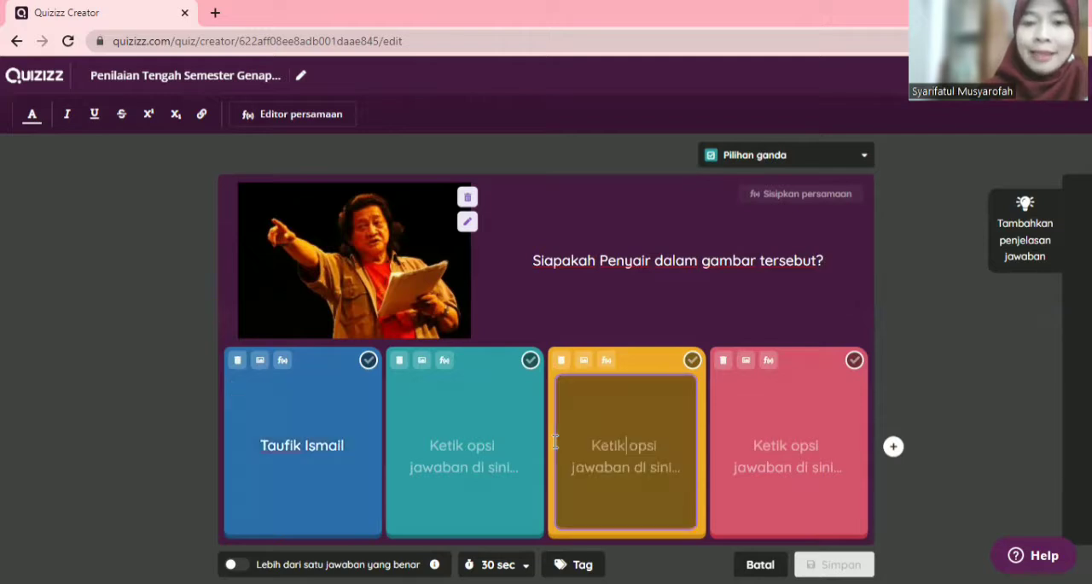
click(492, 448)
text(W)
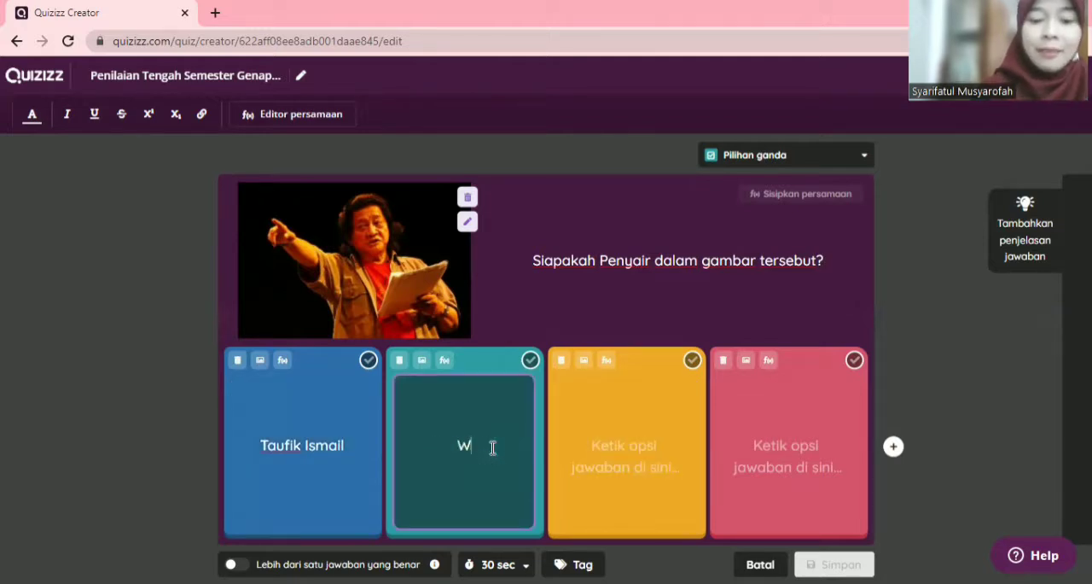
text(.S.Rendra)
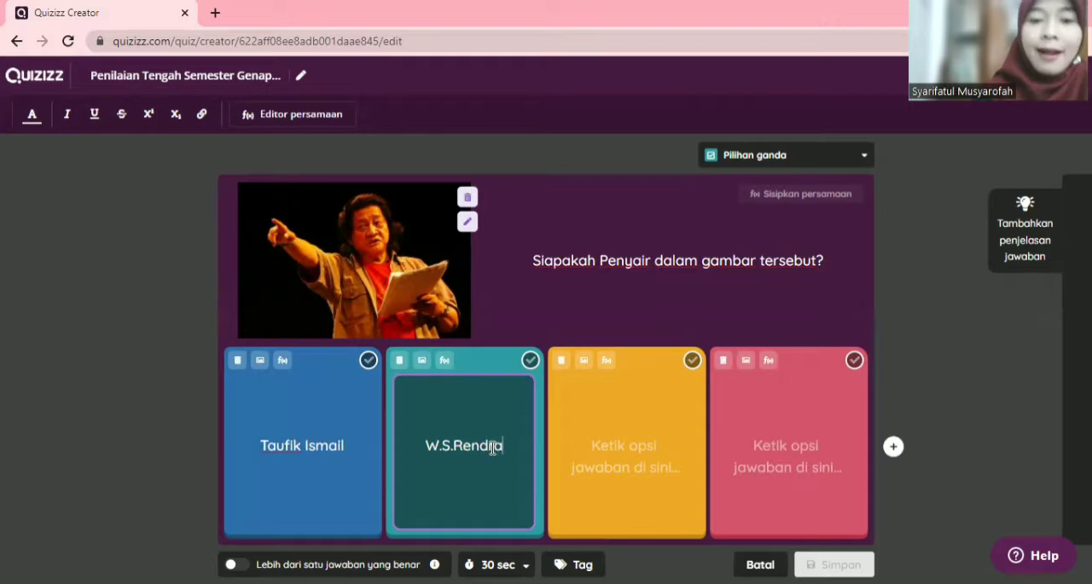
Step: Enter "Chairil Anwar" as the third answer option
click(611, 440)
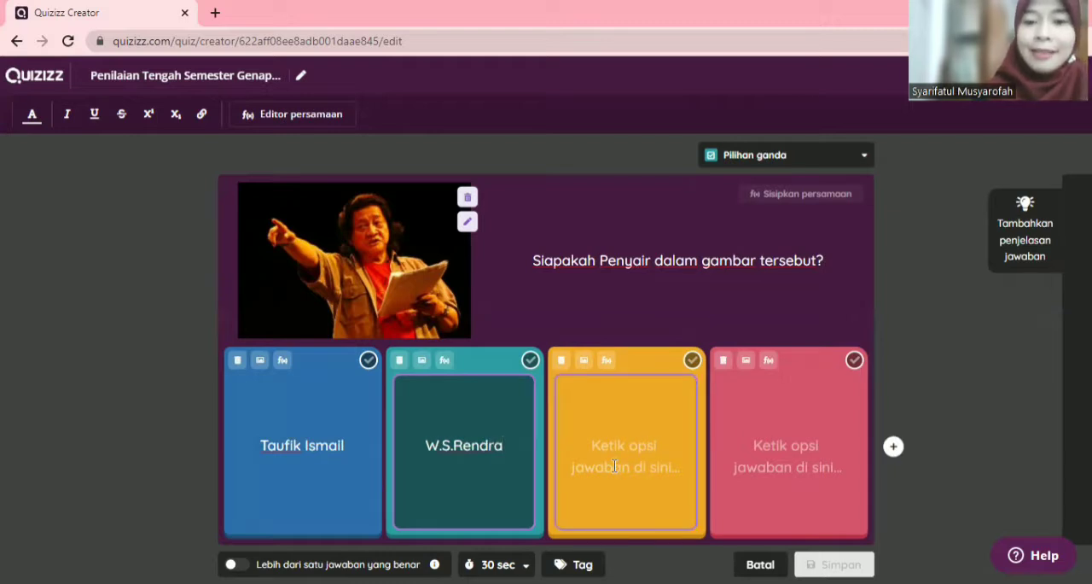
click(615, 465)
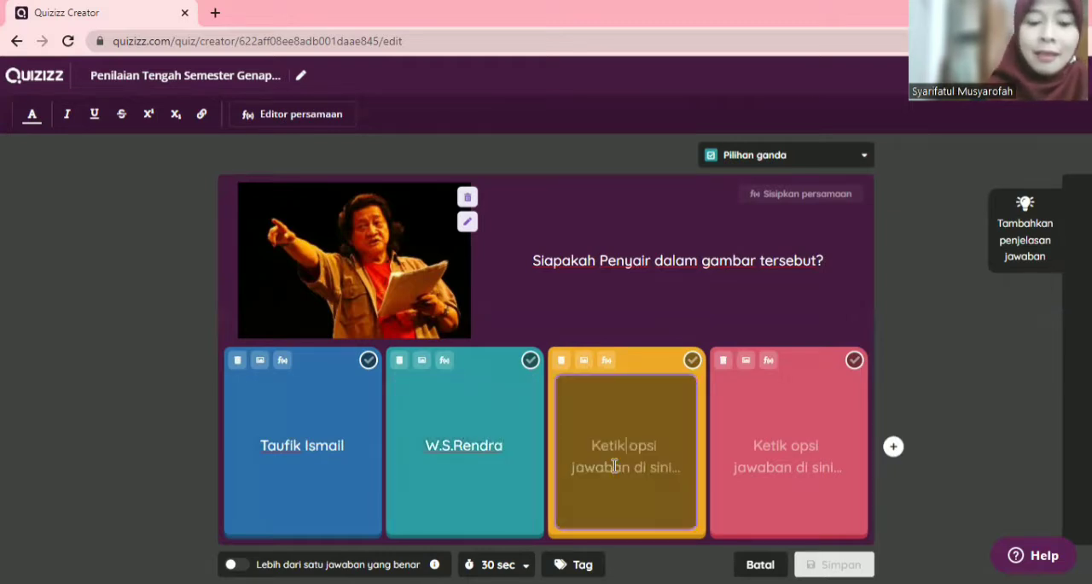
text(Chairil A)
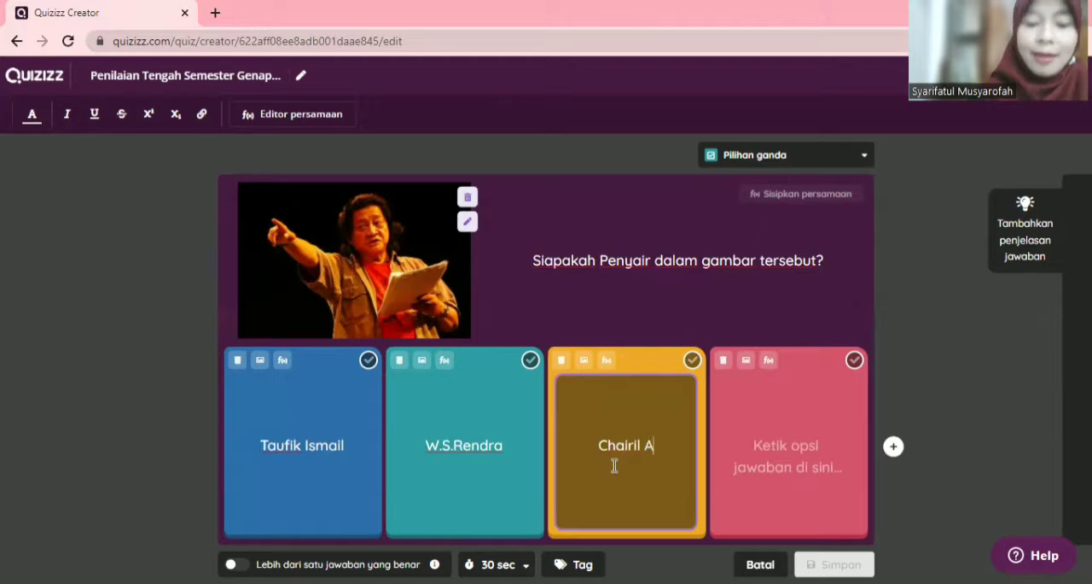
text(nwar)
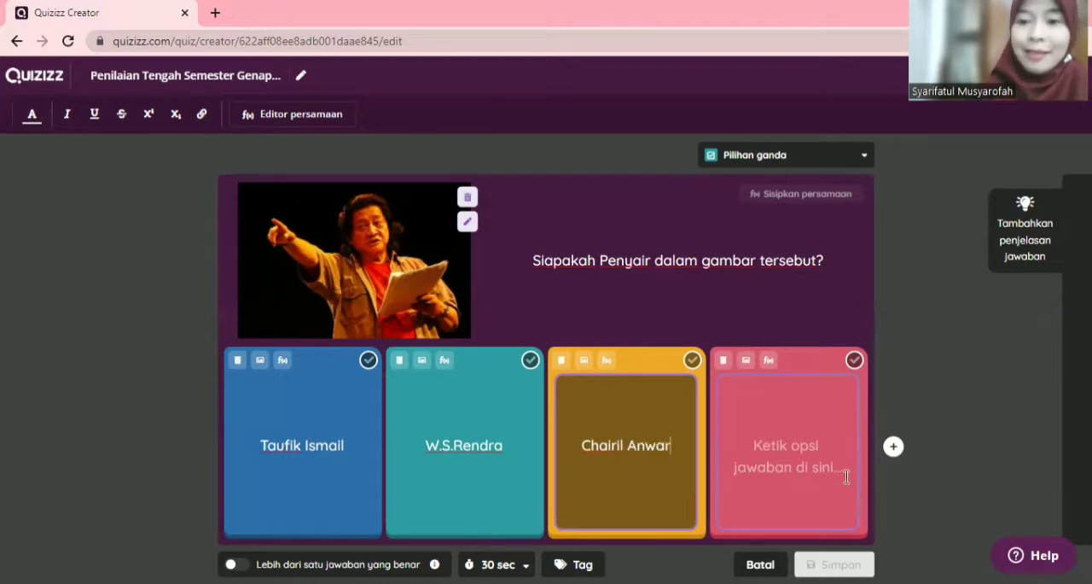
Step: Enter "Sapardi Djoko Damono" as the fourth answer option and mark W.S.Rendra as the correct answer
click(784, 454)
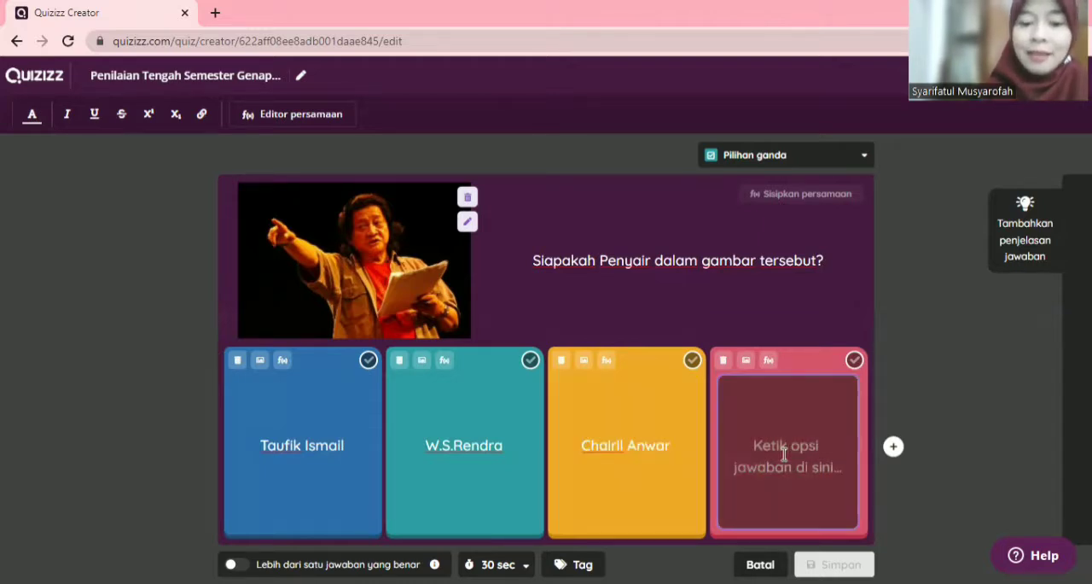
text(Sapardi )
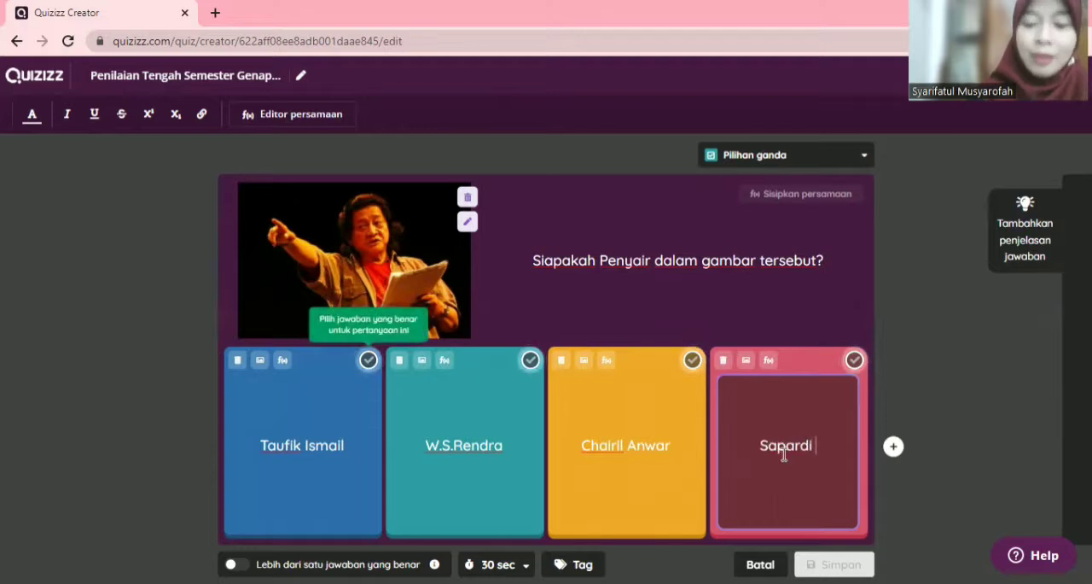
text(Djko)
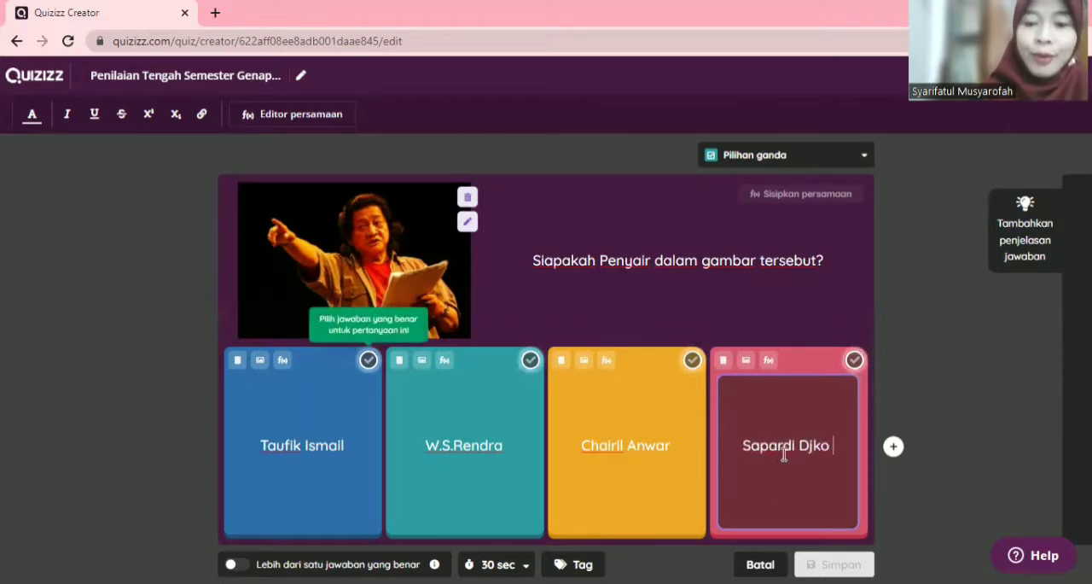
key(BackSpace)
key(BackSpace)
key(BackSpace)
text(oko)
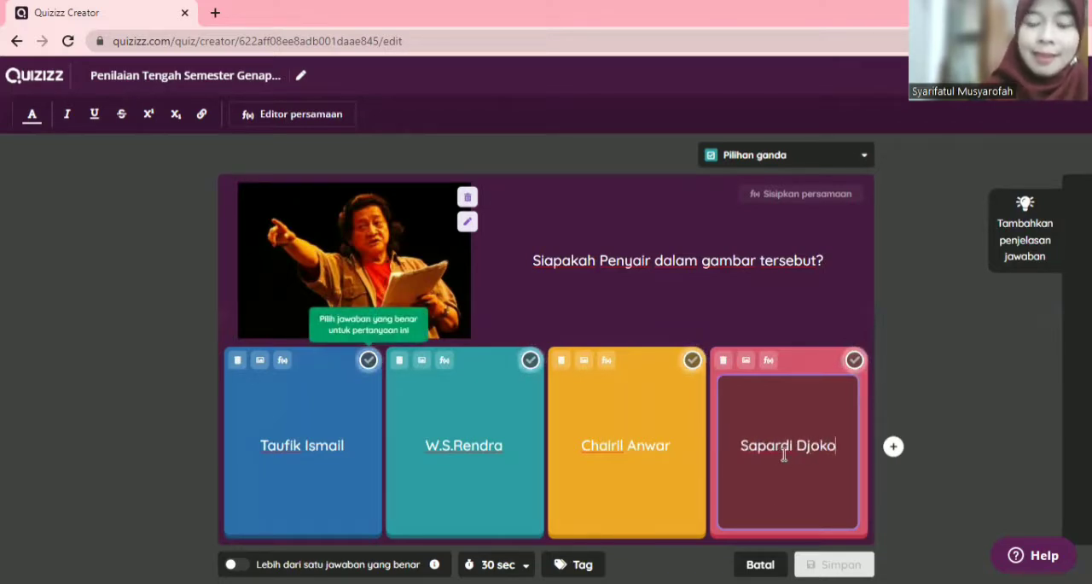
text( Damono)
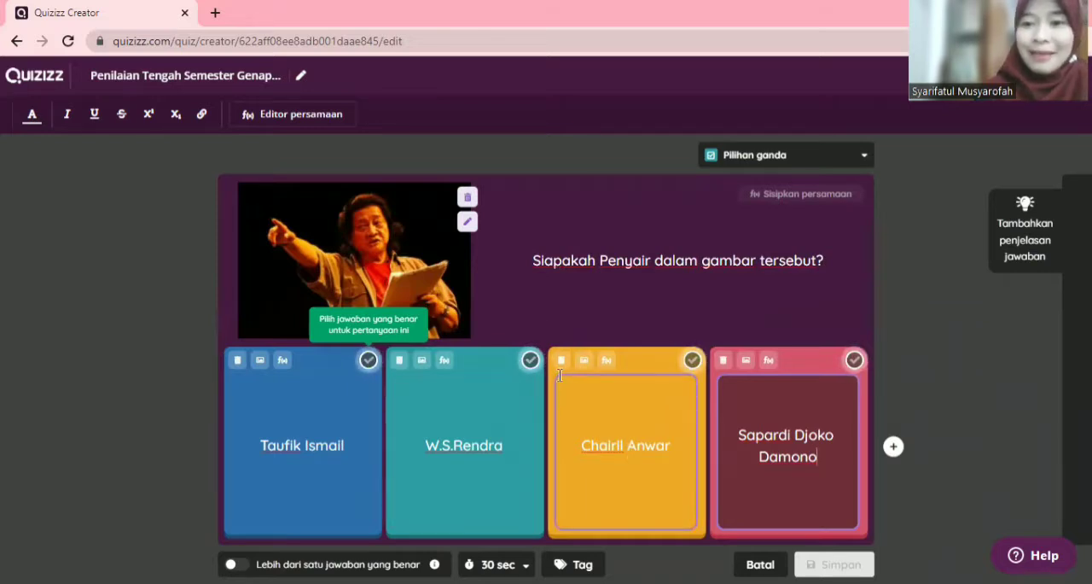
click(530, 360)
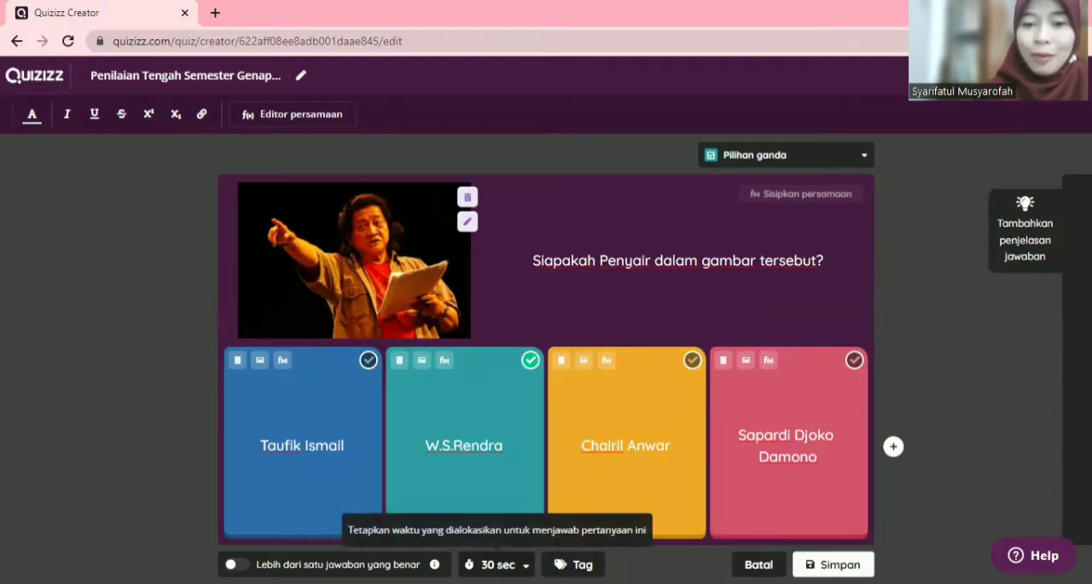
Step: Try time limits of 1 minute and 2 minutes for the question, and return it to 30 seconds
click(497, 564)
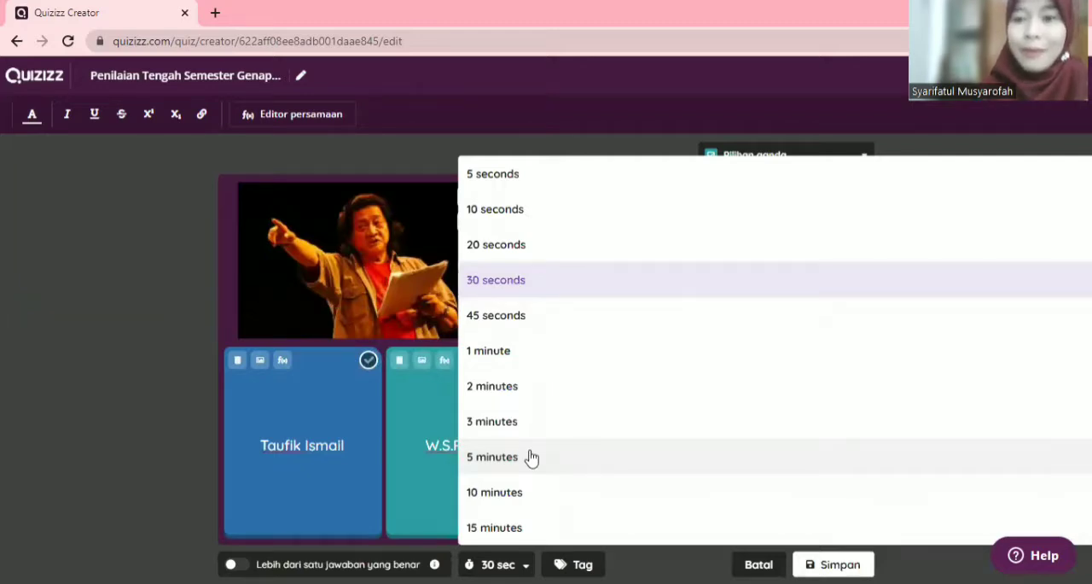
click(492, 350)
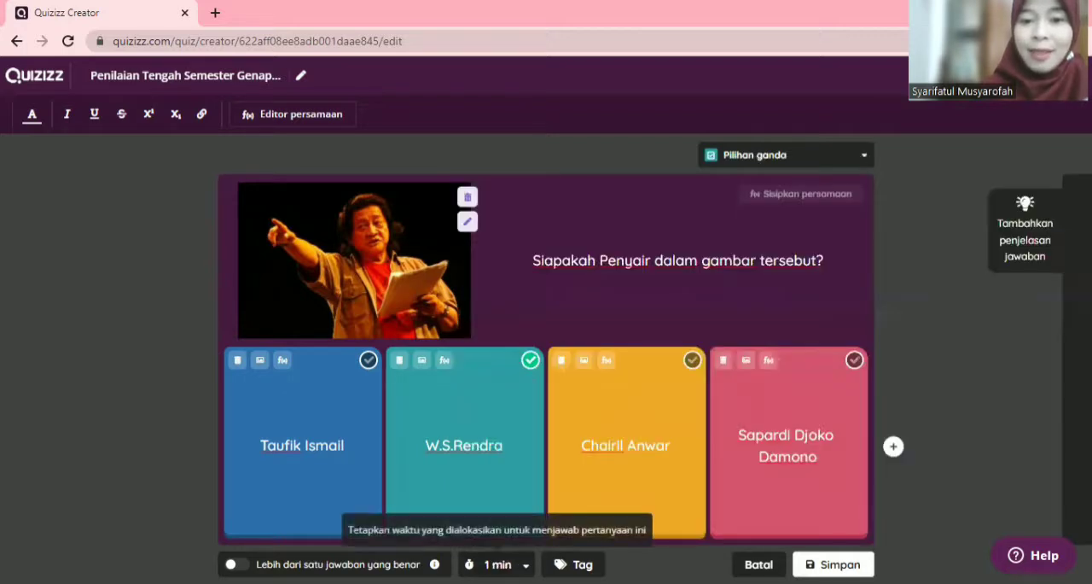
click(497, 564)
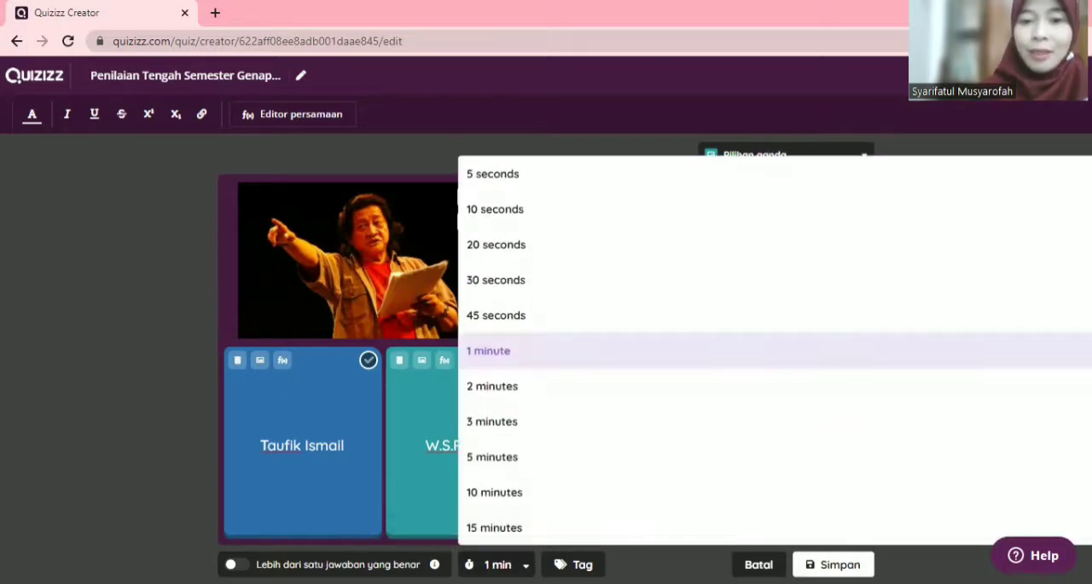
click(510, 397)
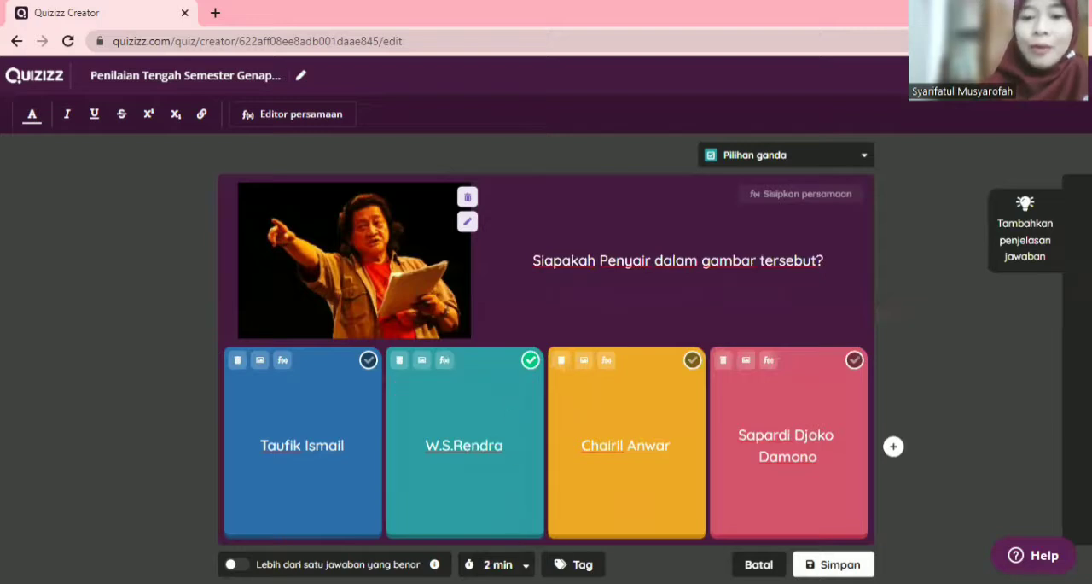
click(497, 564)
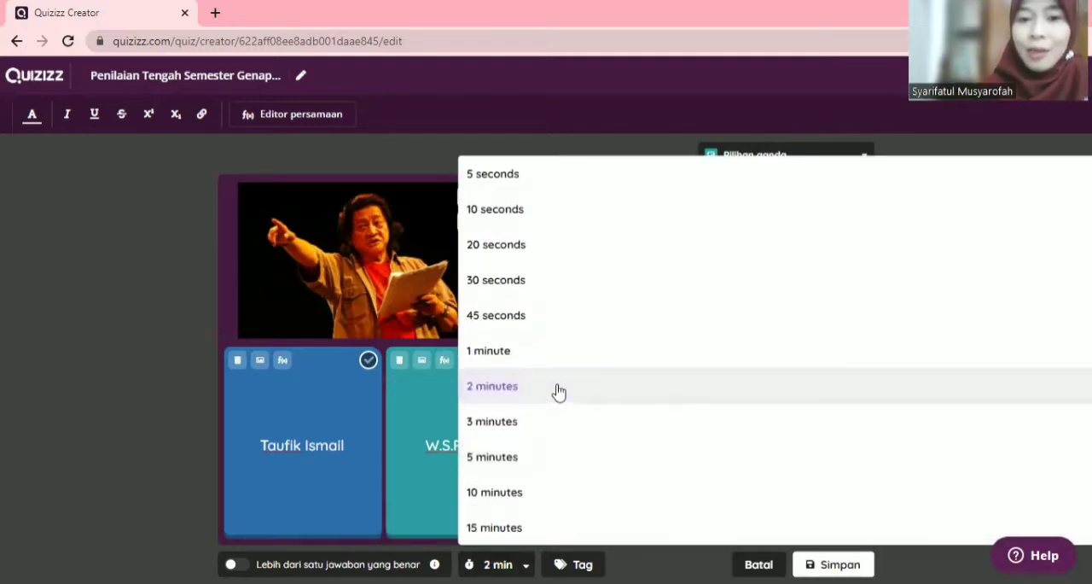
click(537, 289)
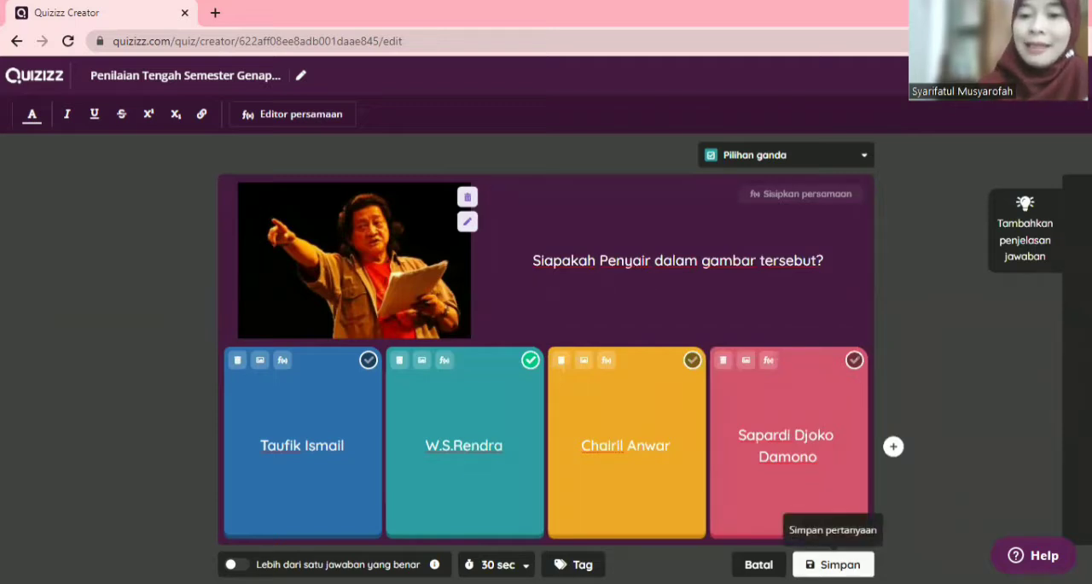
Step: Save the multiple-choice question and create a new Isian singkat question
click(833, 564)
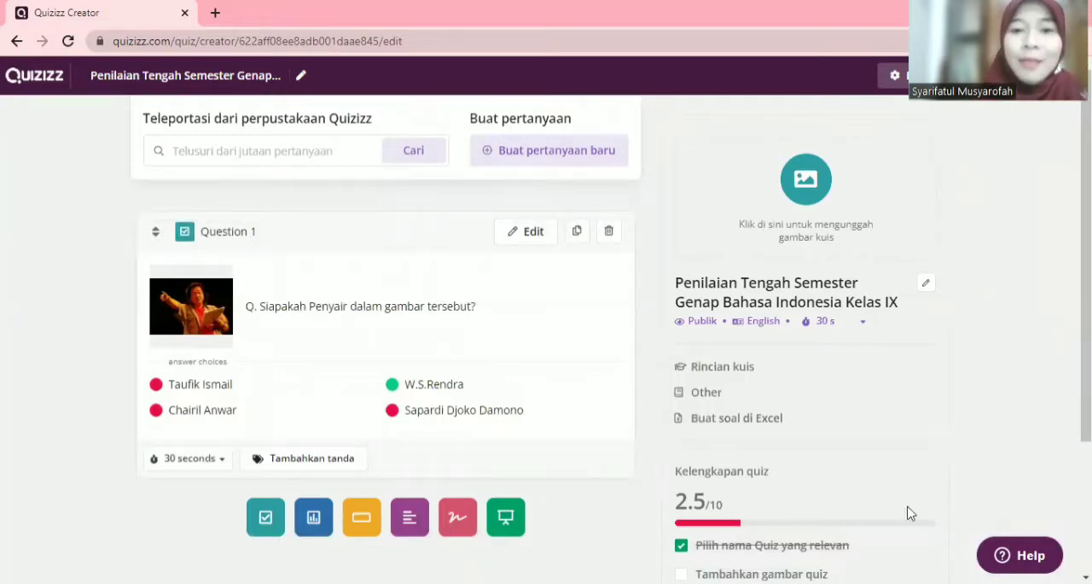
click(580, 159)
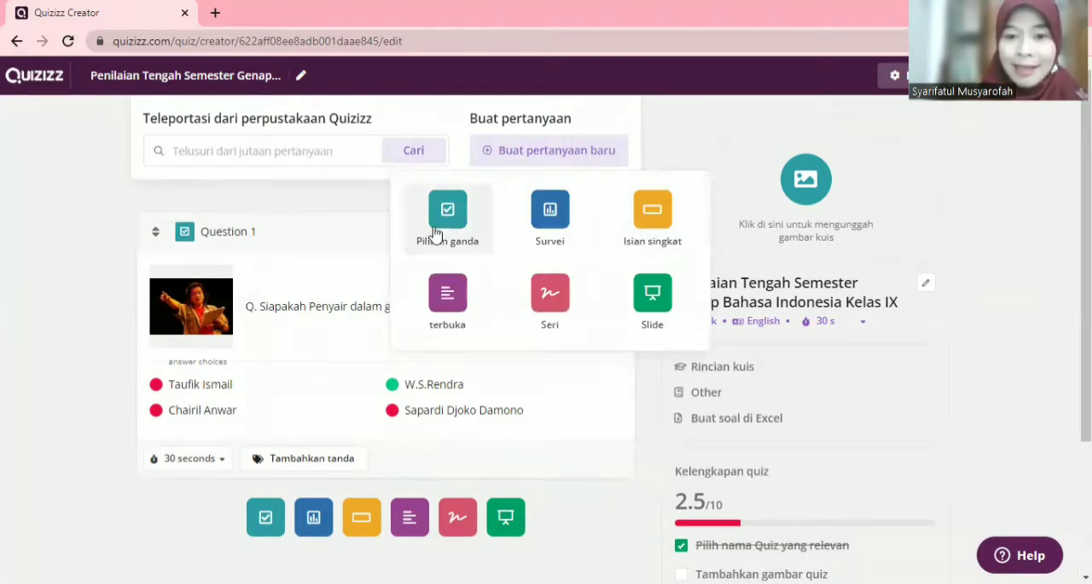
click(648, 227)
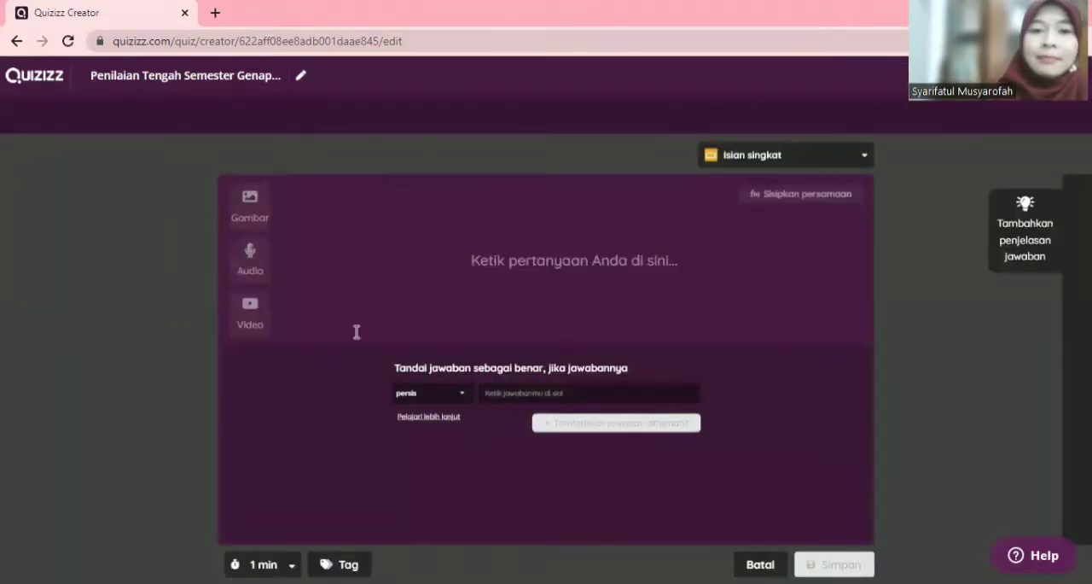
Step: Enter the question text 'Siapakah Penulis Puisi "Aku"?' for the short-answer question
click(540, 265)
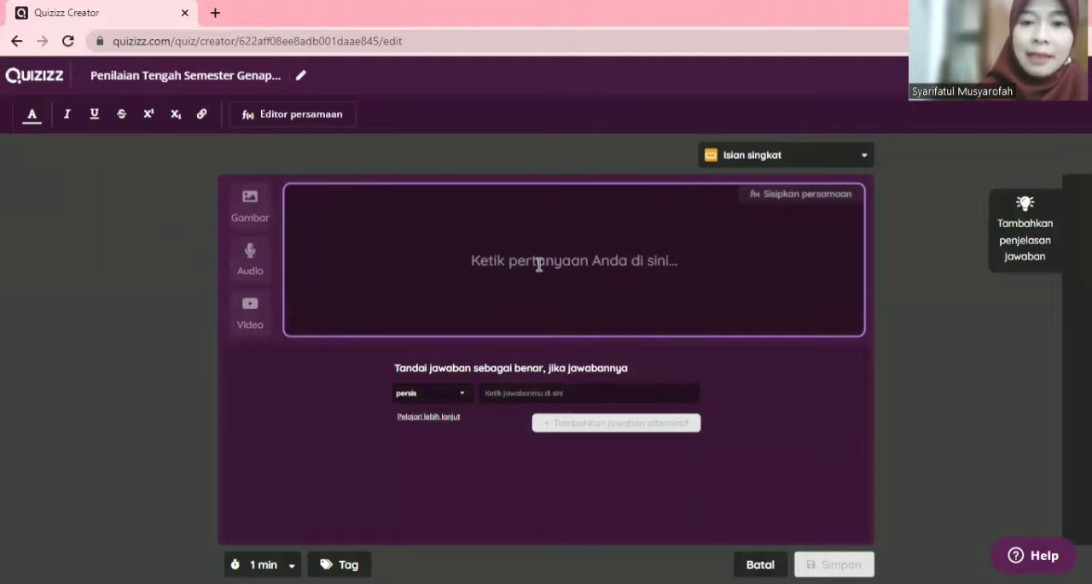
text(Siapakah )
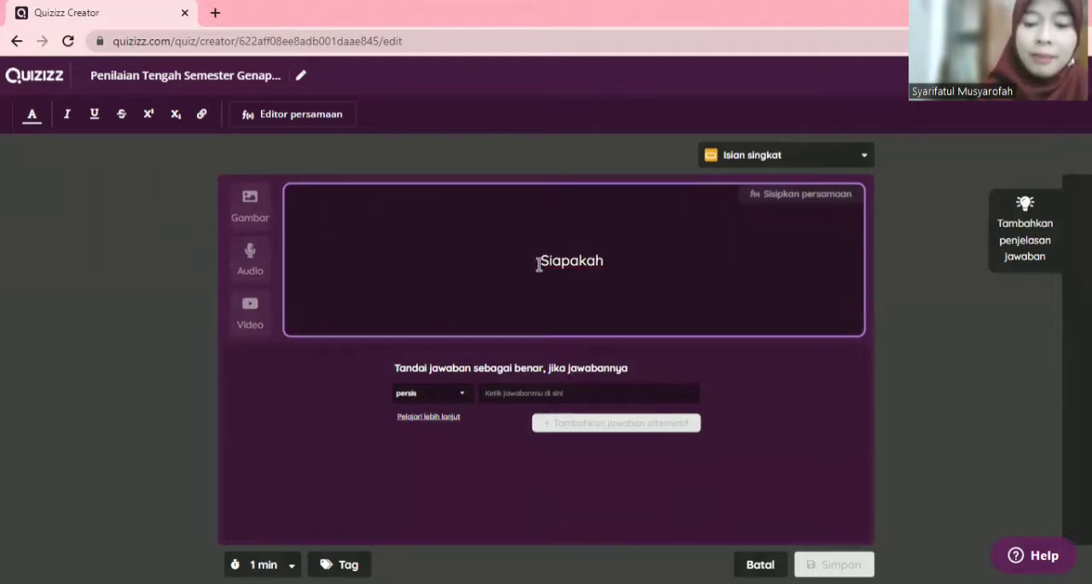
text(Penulis P)
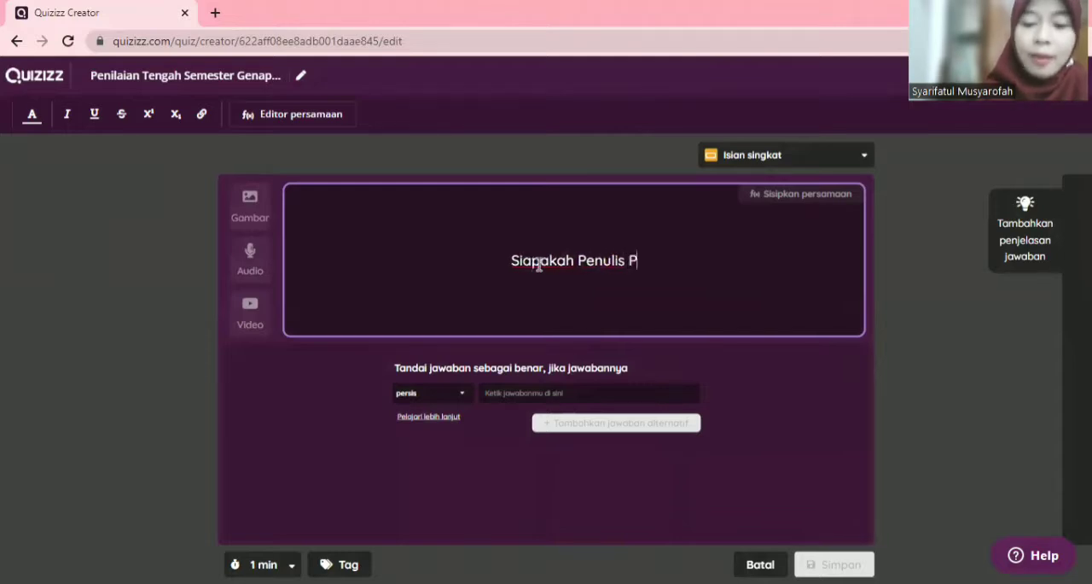
text(uisi)
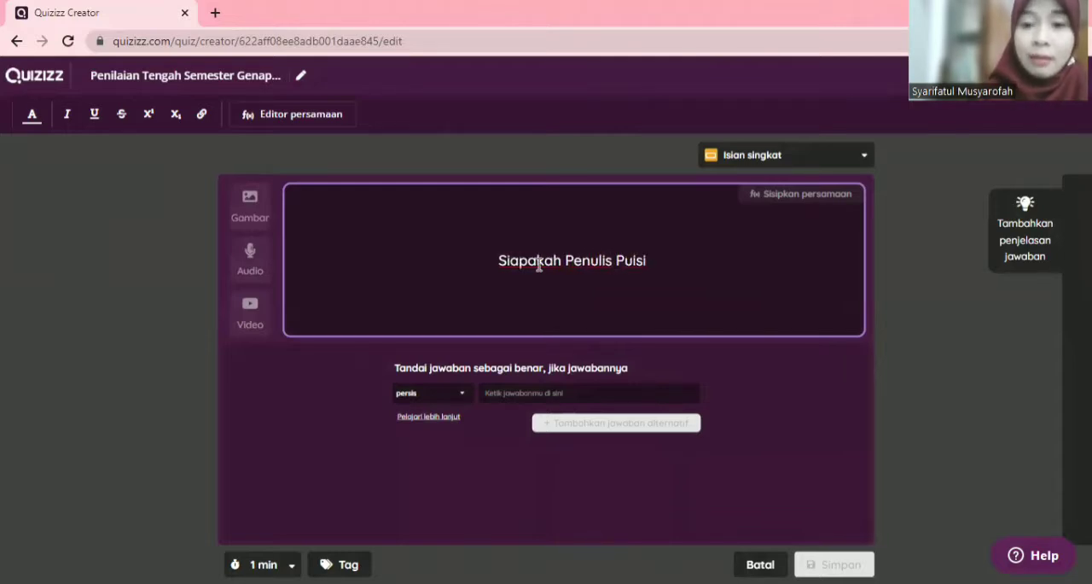
text( Aku)
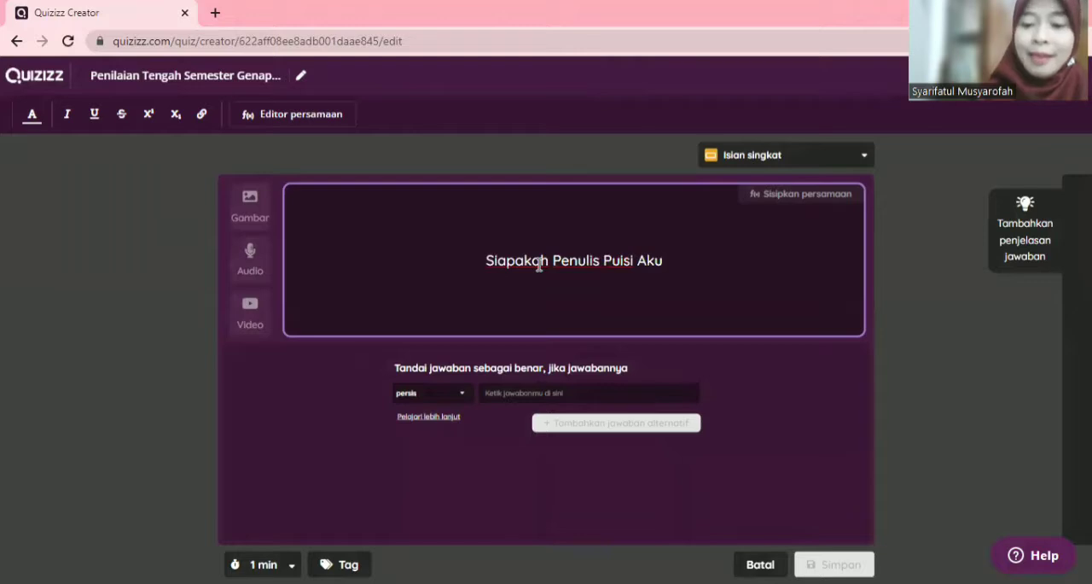
key(Left)
key(Left)
key(Left)
text(")
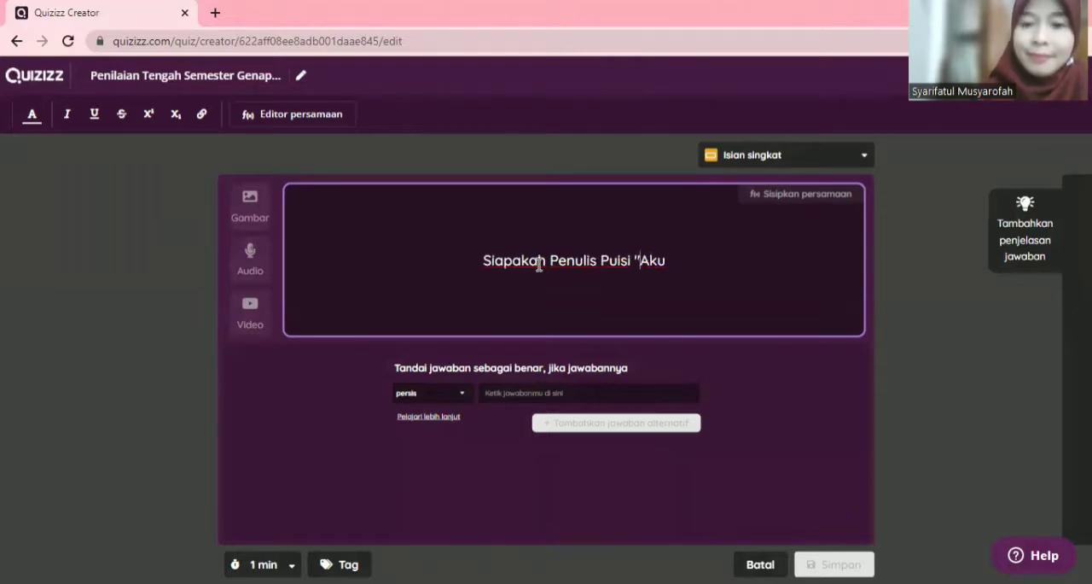
key(Right)
key(Right)
key(Right)
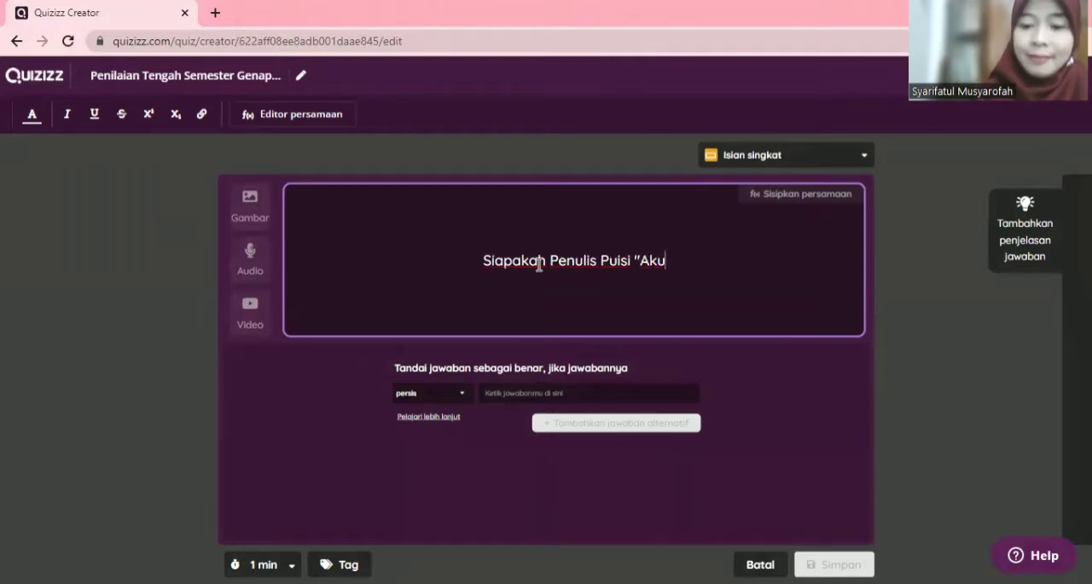
text("?)
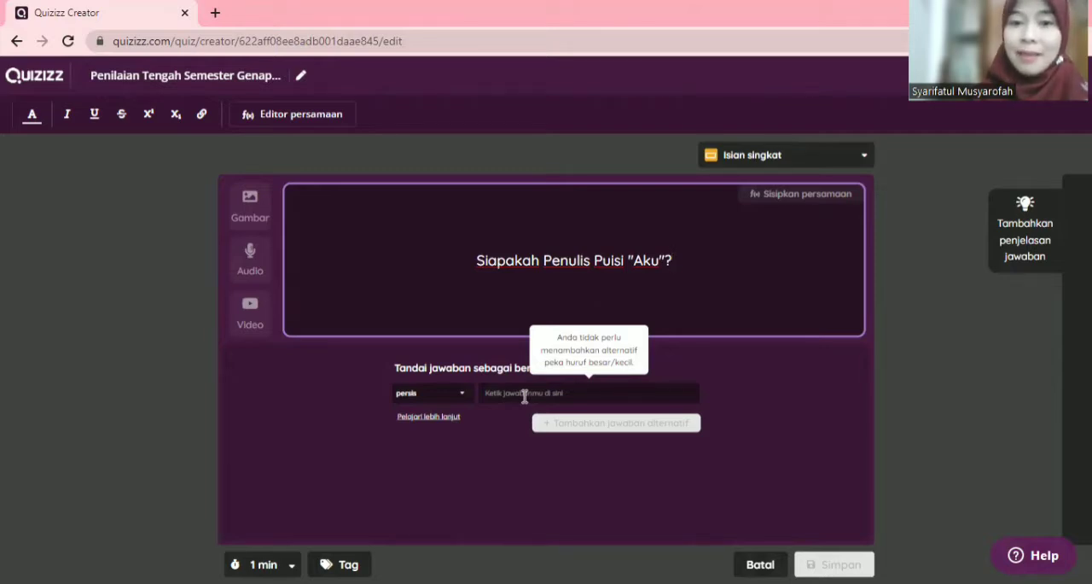
Step: Set the short-answer question to accept exactly (persis) "Chairil Anwar" as the correct answer and save it
click(465, 400)
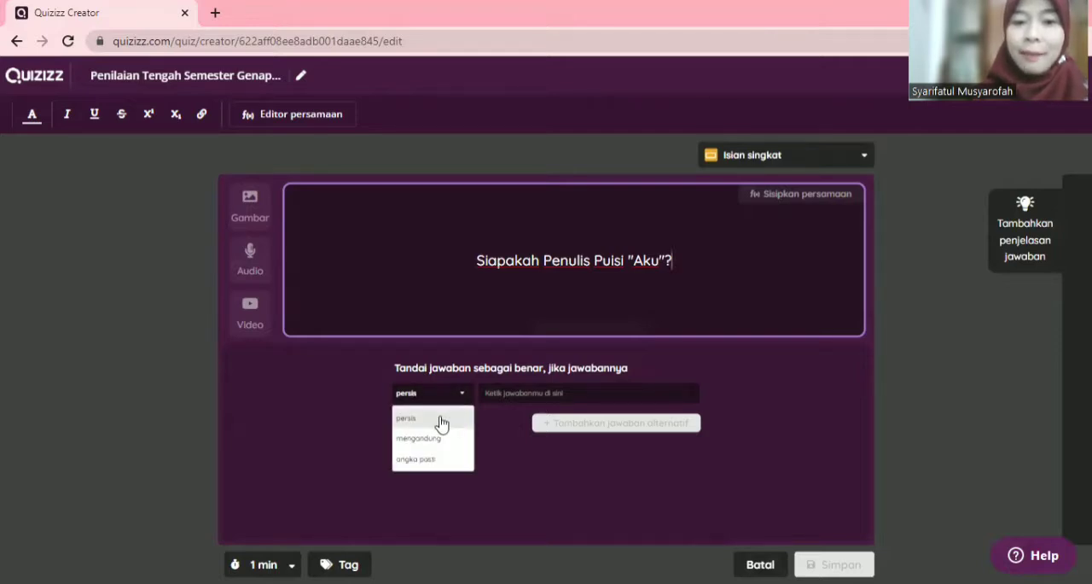
click(441, 418)
click(520, 393)
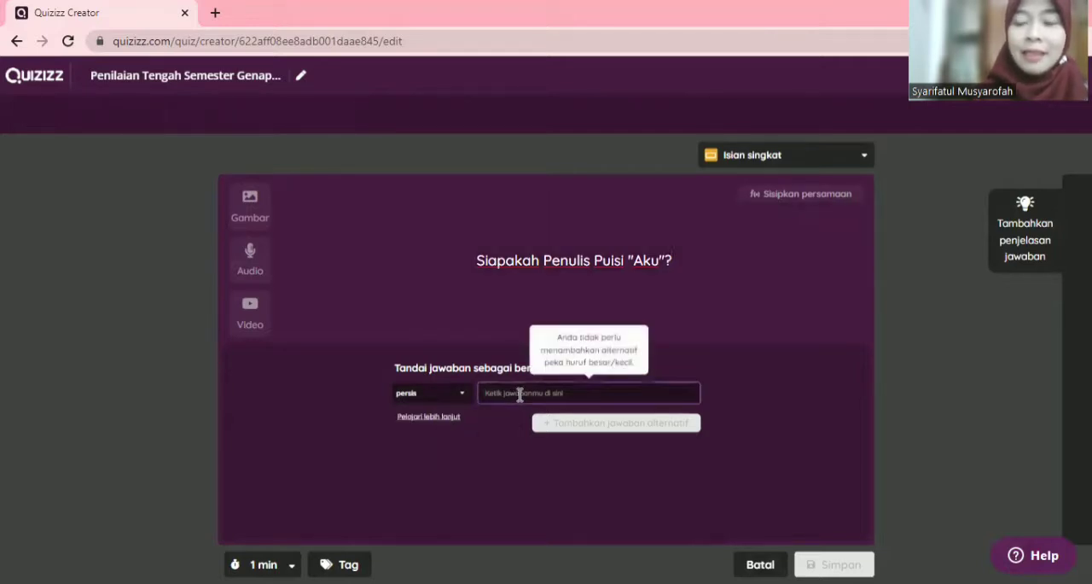
text(C)
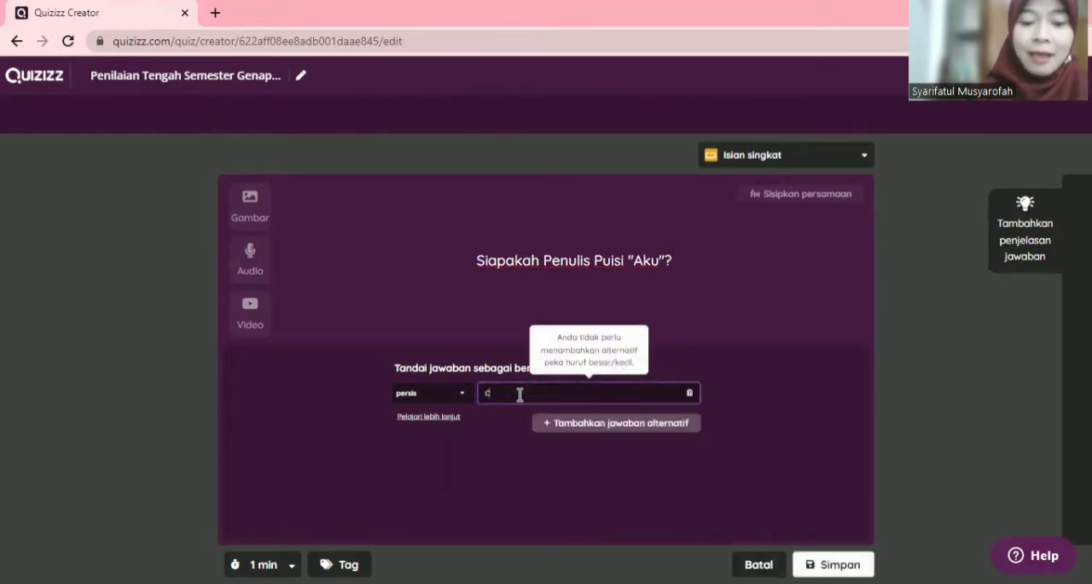
text(hairil Anwar)
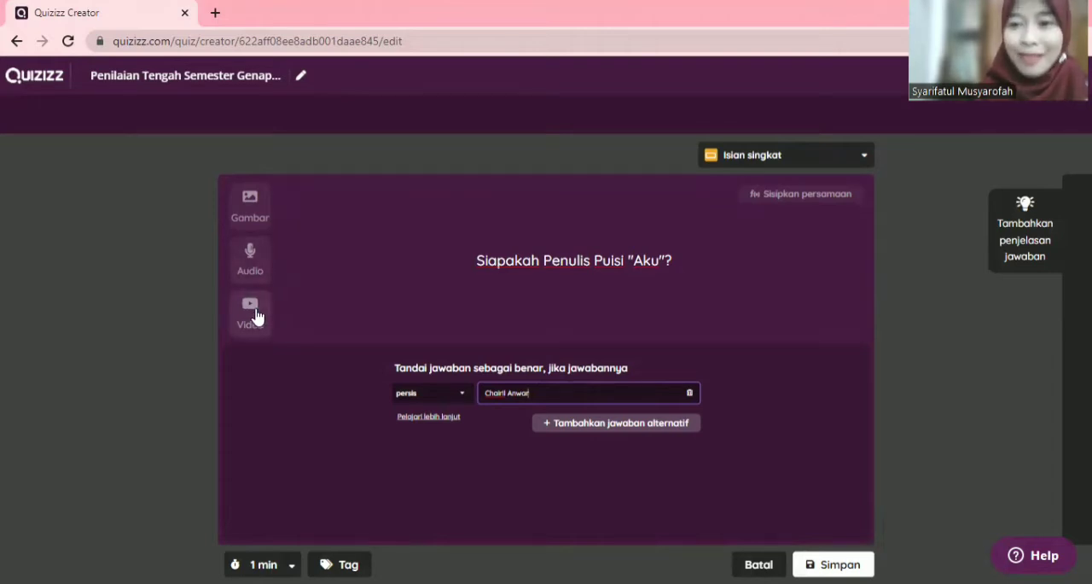
click(846, 555)
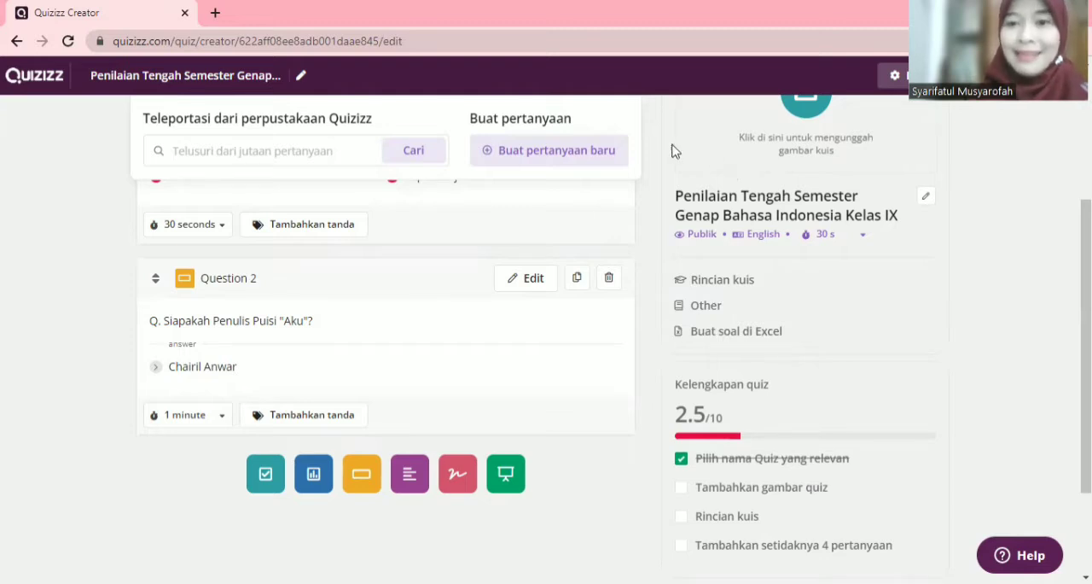
Step: Create a new Survei question with the text "Siapakah penyair favorit kalian?"
click(576, 154)
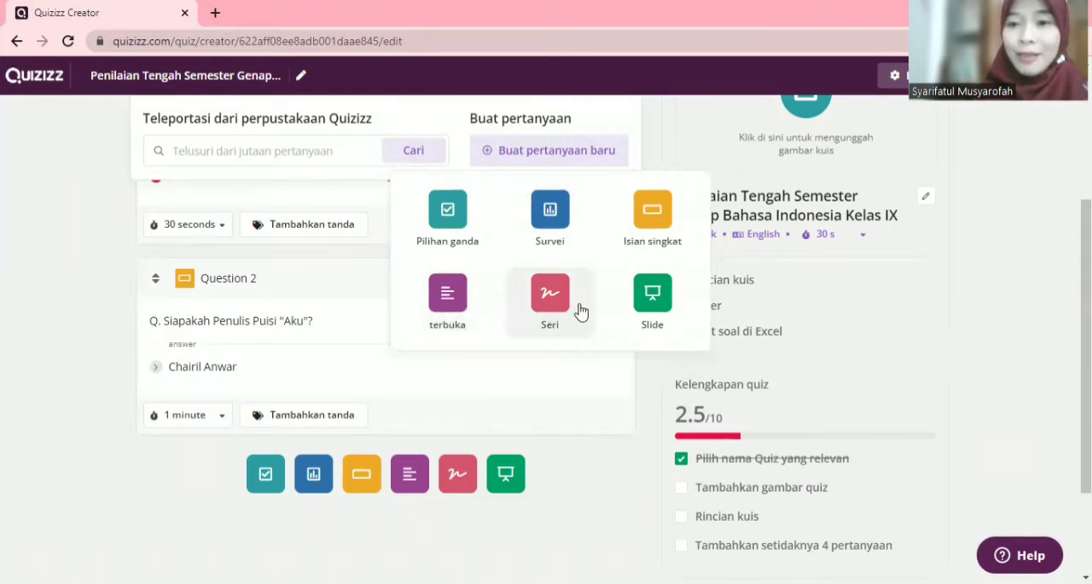
click(548, 217)
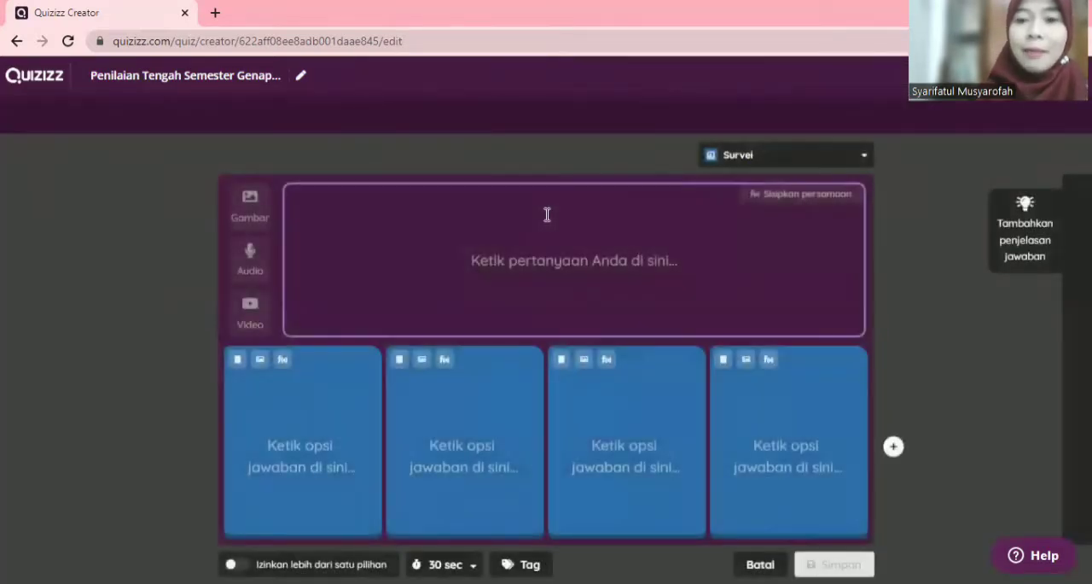
click(553, 274)
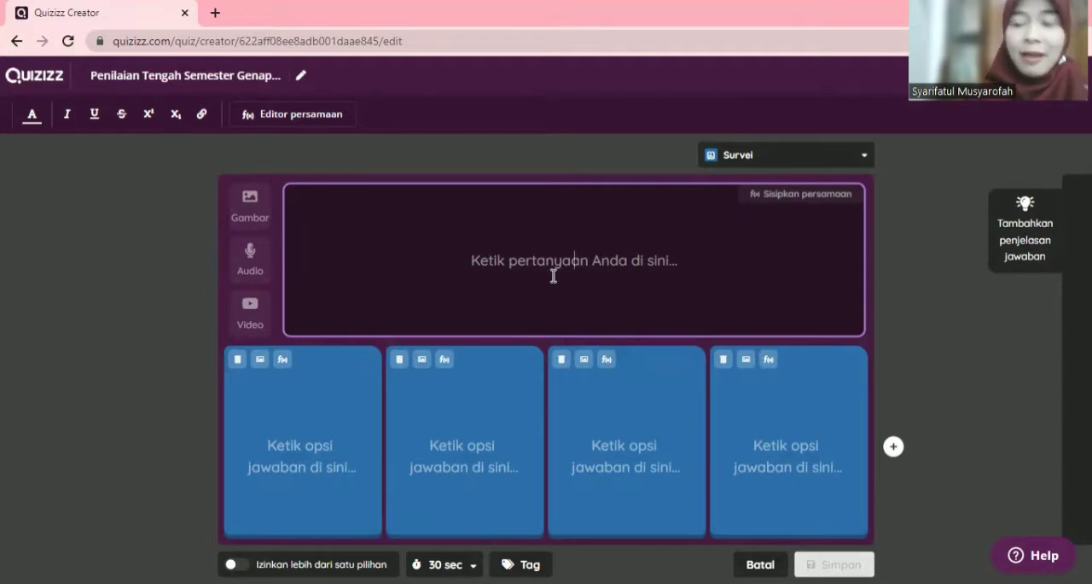
text(Siapa)
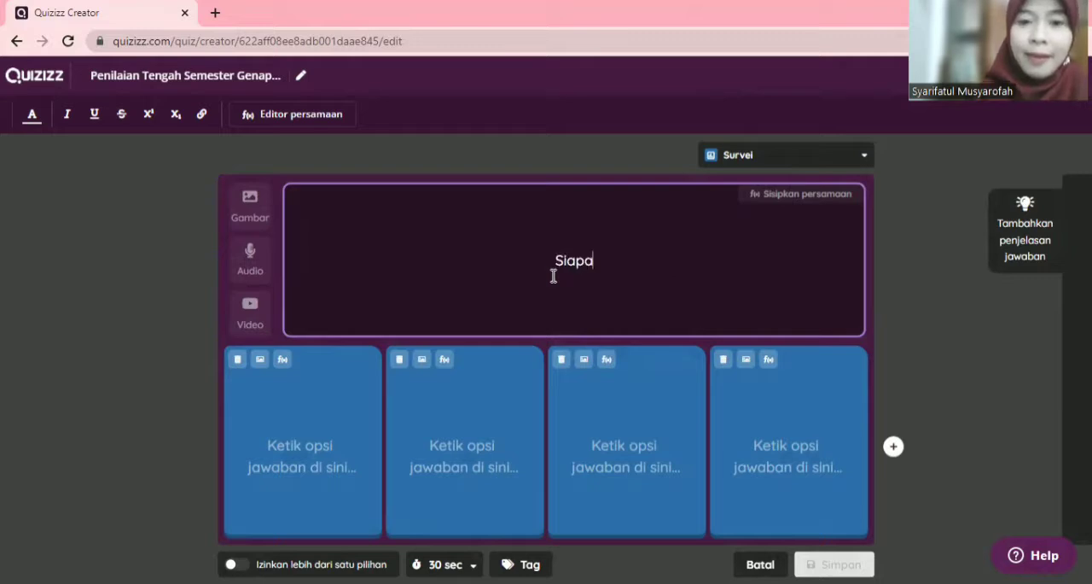
text(kah peny)
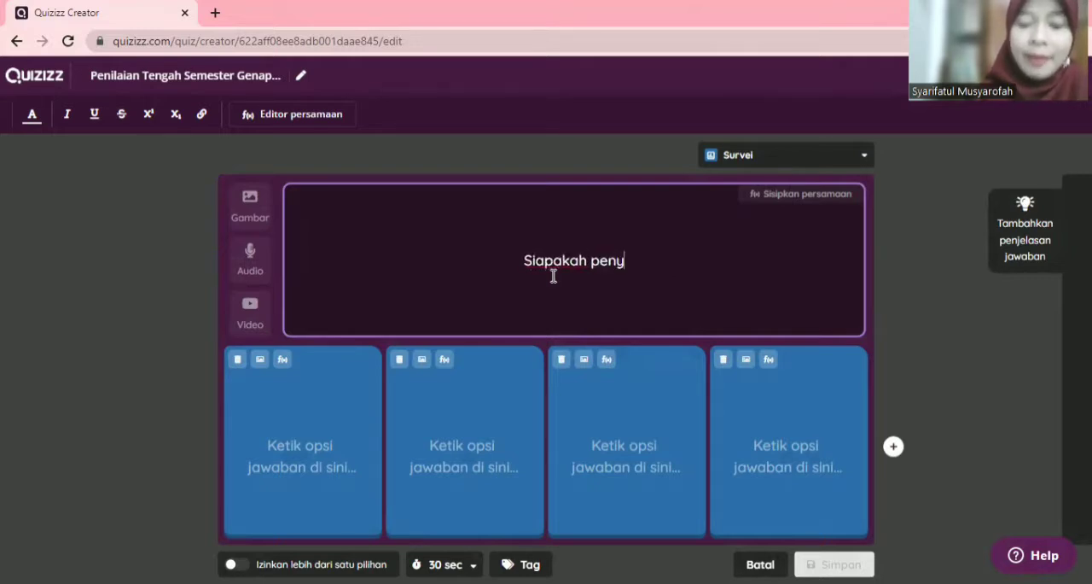
text(air favor)
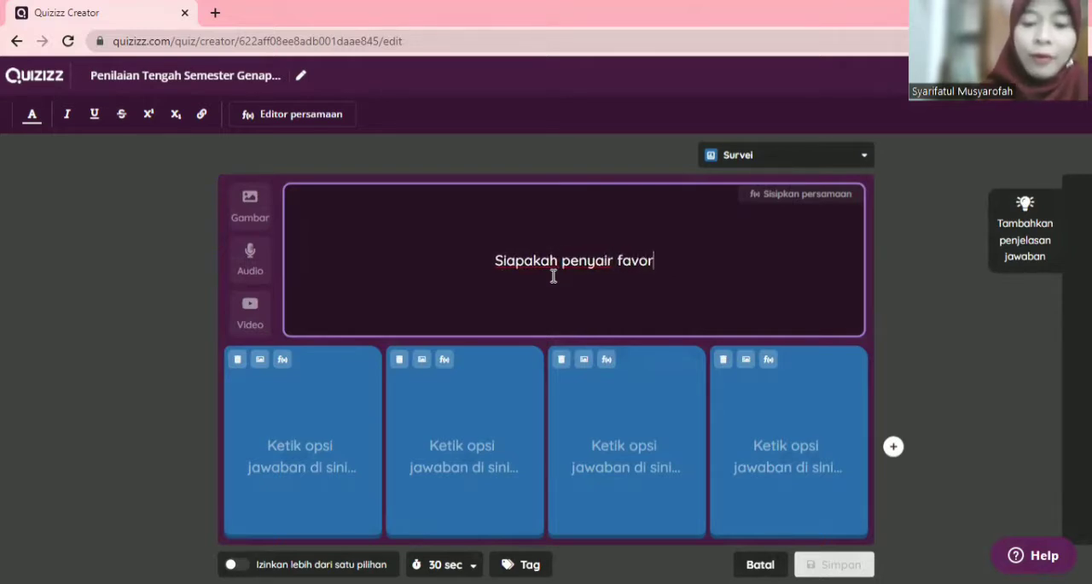
text(it kalian?)
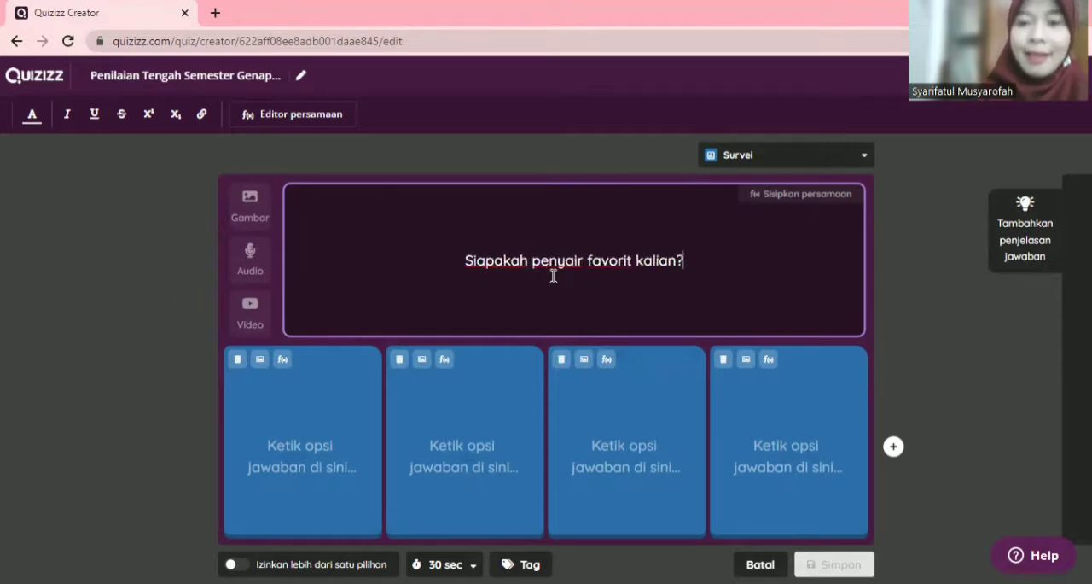
Step: Enter "W.S. Rendra" and "Taufik Ismail" as the first two answer options of the survey question
click(304, 460)
text(W.)
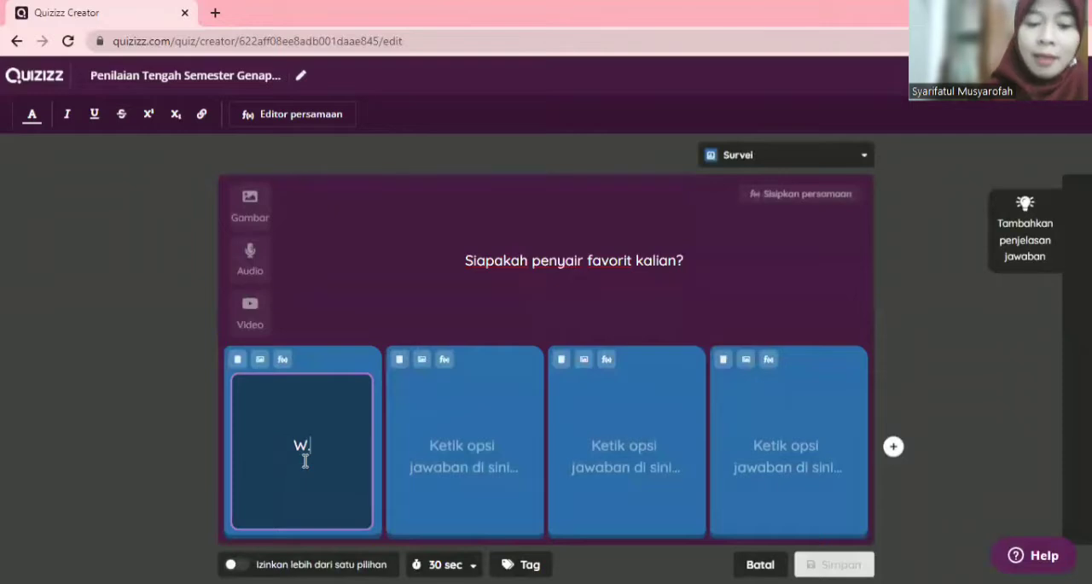
text(S. Rendra)
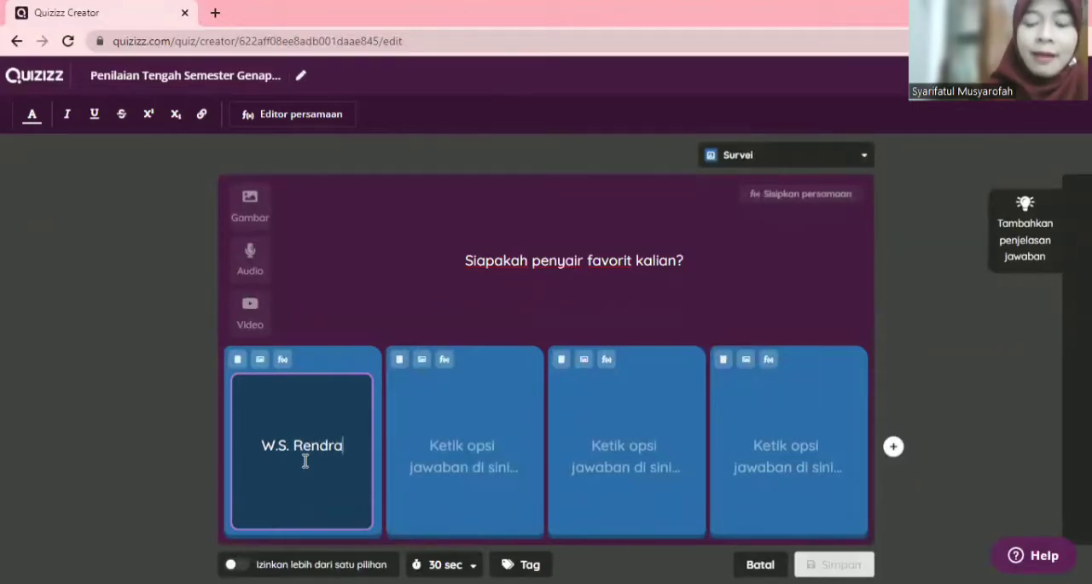
click(469, 450)
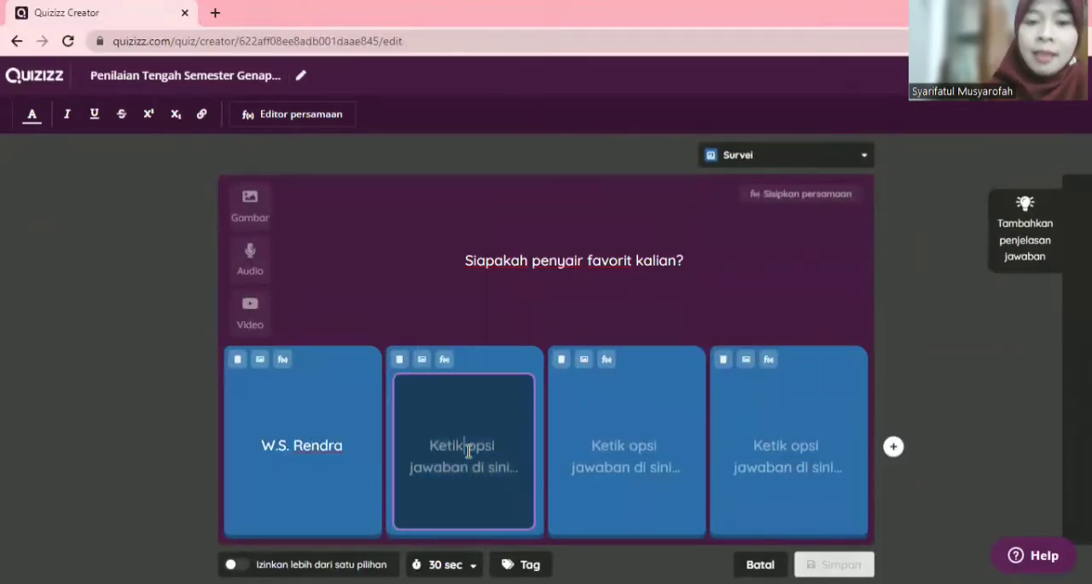
text(Taufik Is)
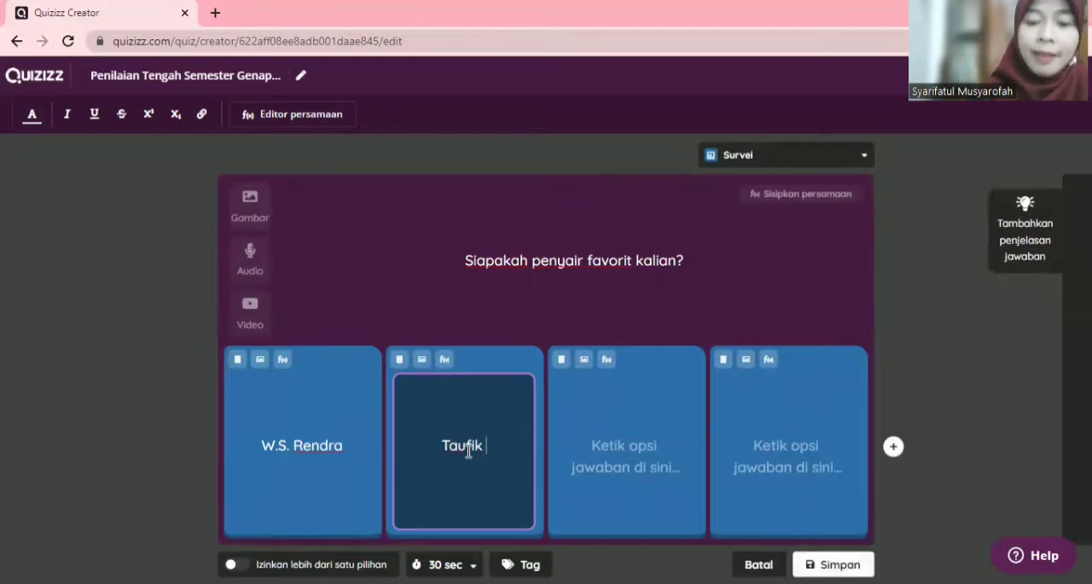
text(mail)
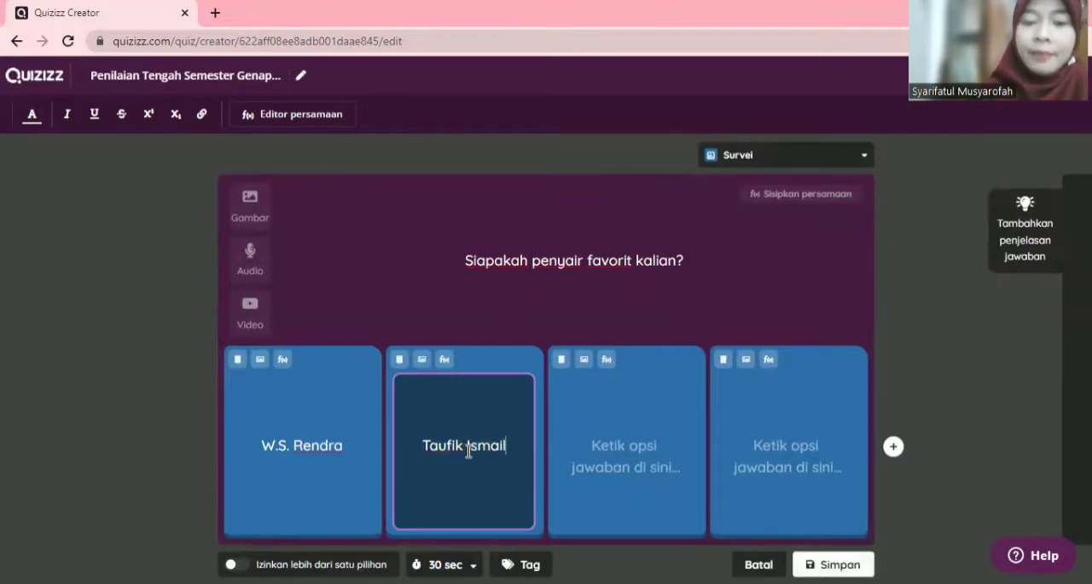
Step: Enter "Chairil Anwar" and "Sapardi Djoko Damono" as the third and fourth options and save the survey question
click(650, 461)
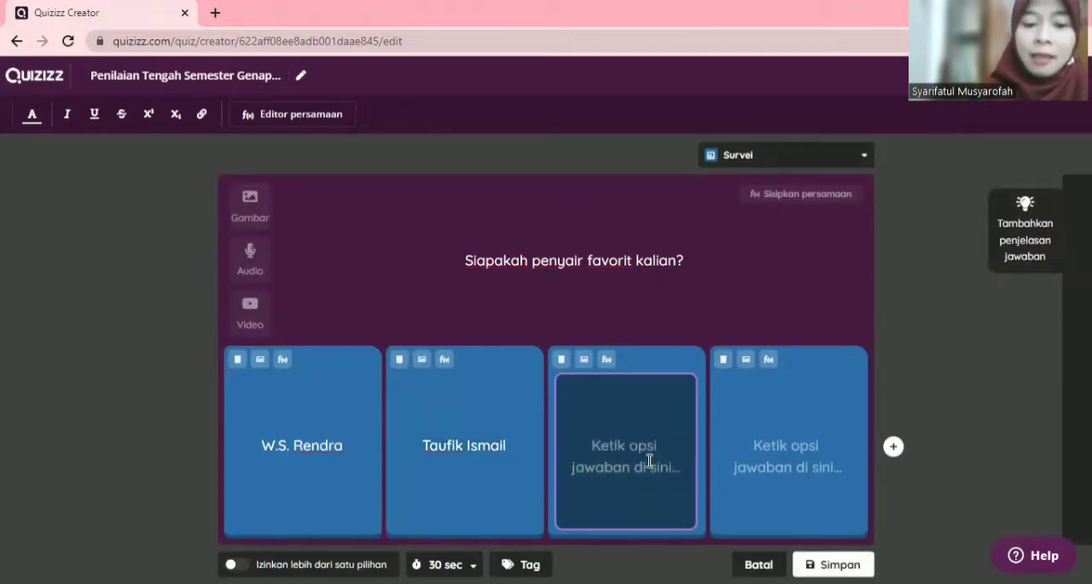
text(Chairil )
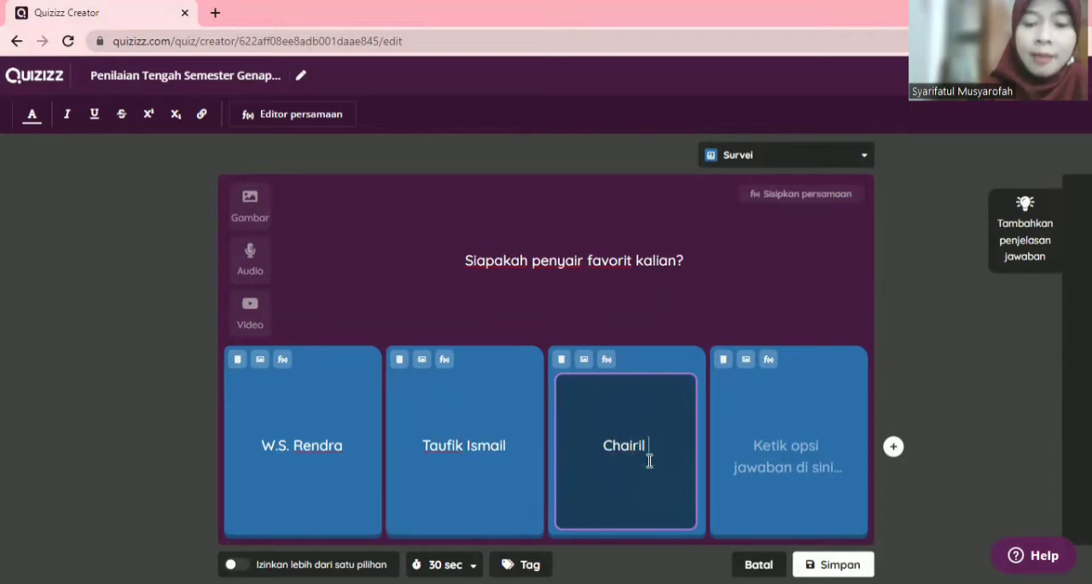
text(Anwar)
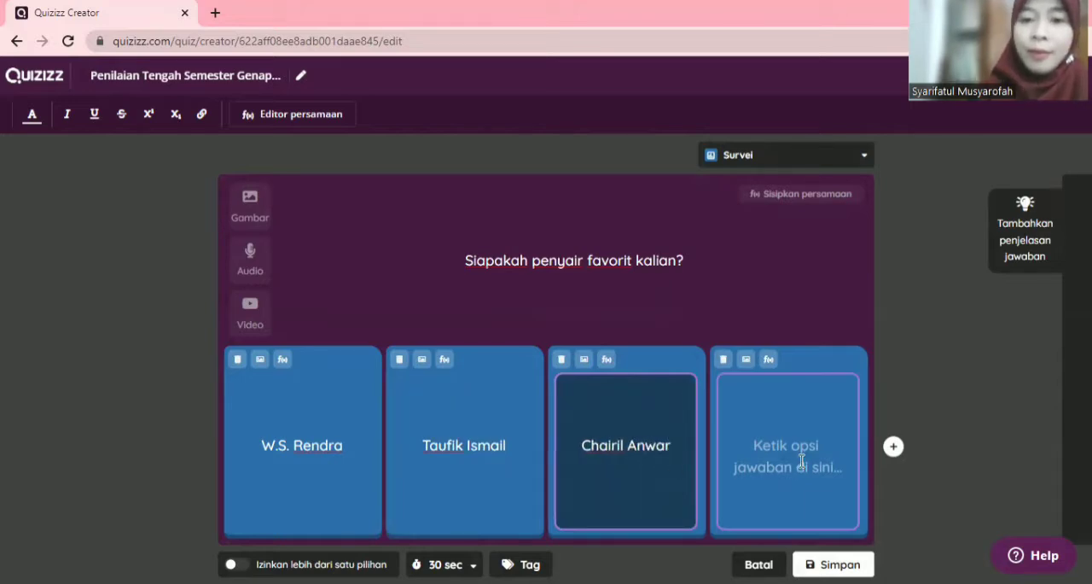
click(802, 460)
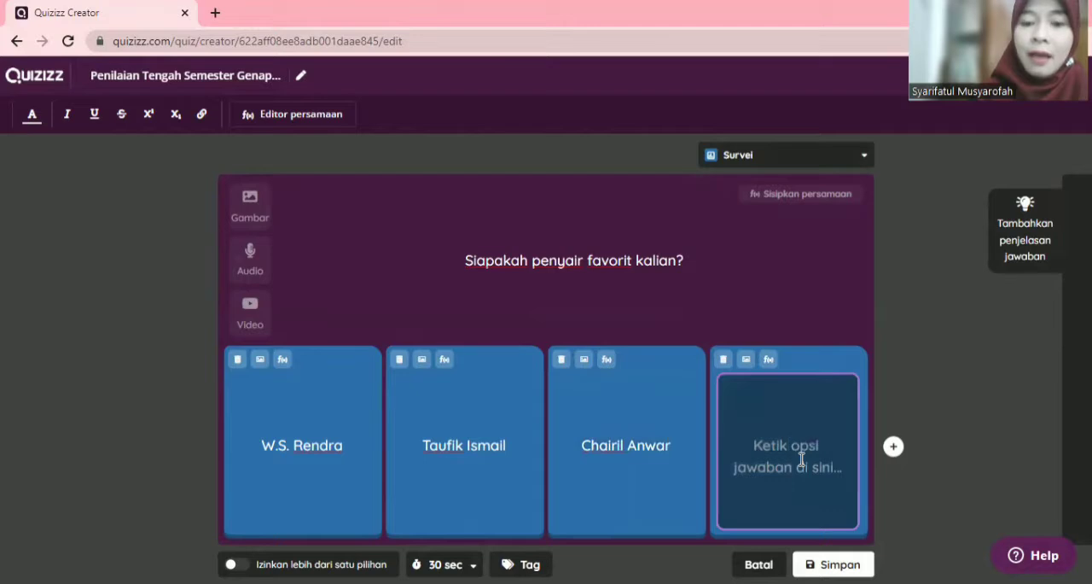
text(Sapard)
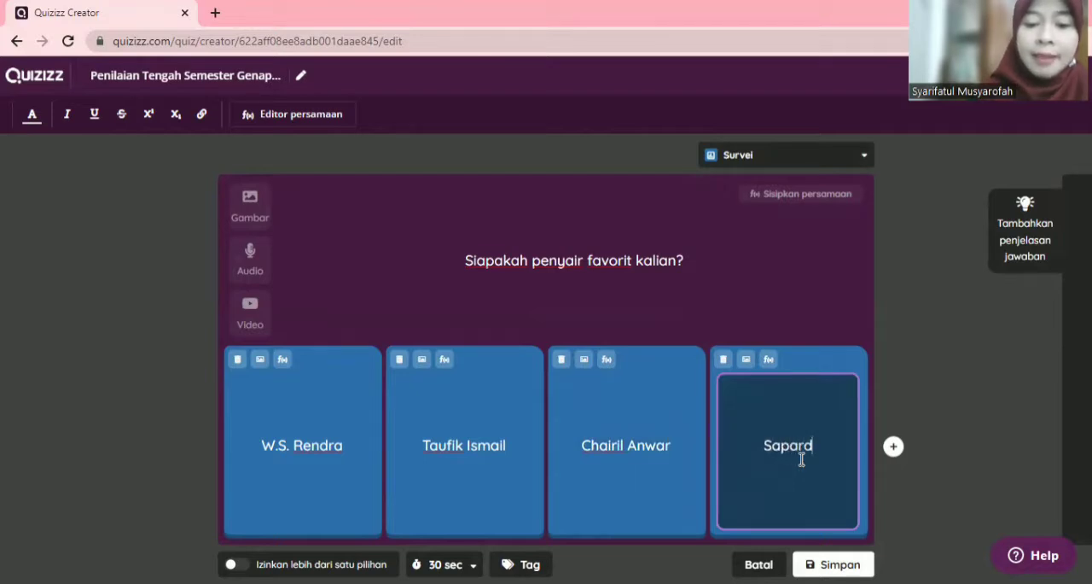
text(i Djoko D)
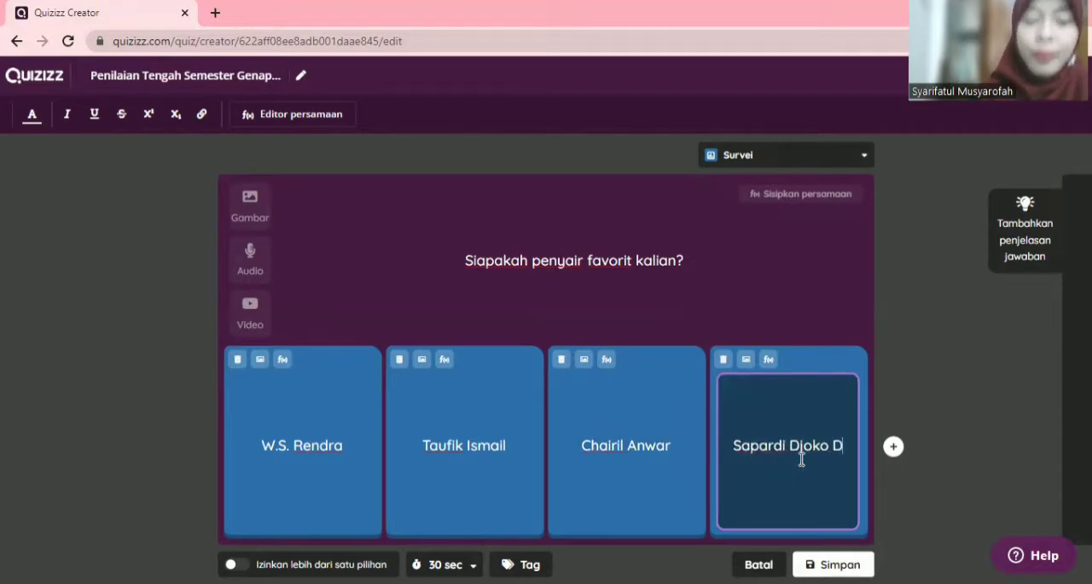
text(amono)
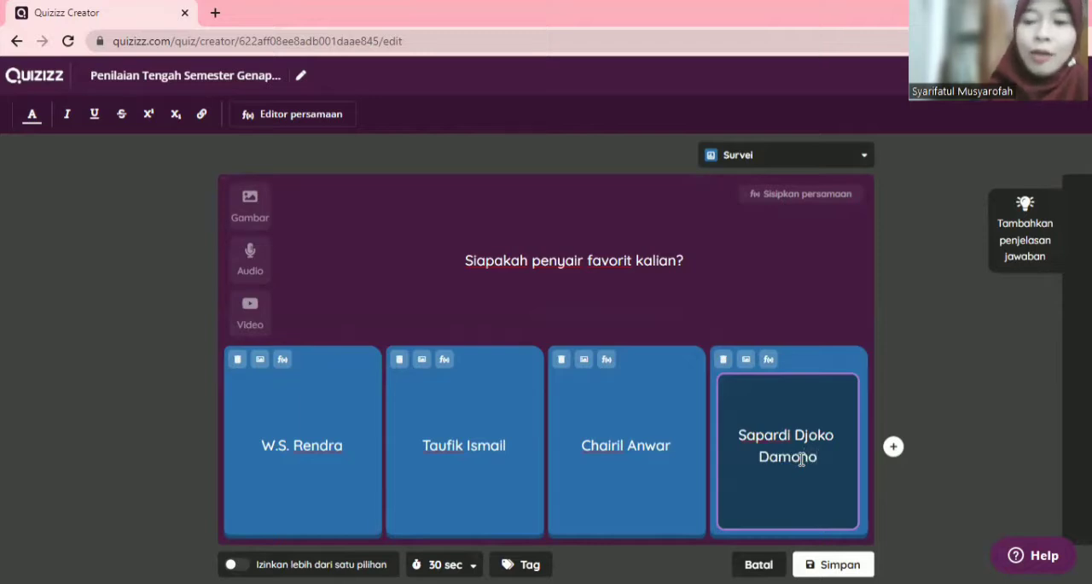
click(625, 474)
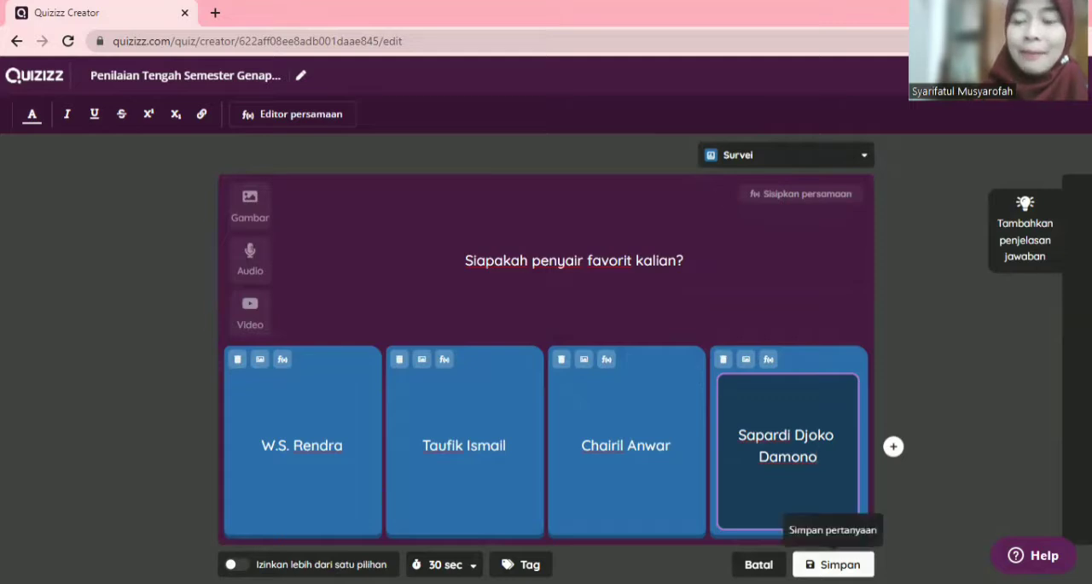
click(832, 564)
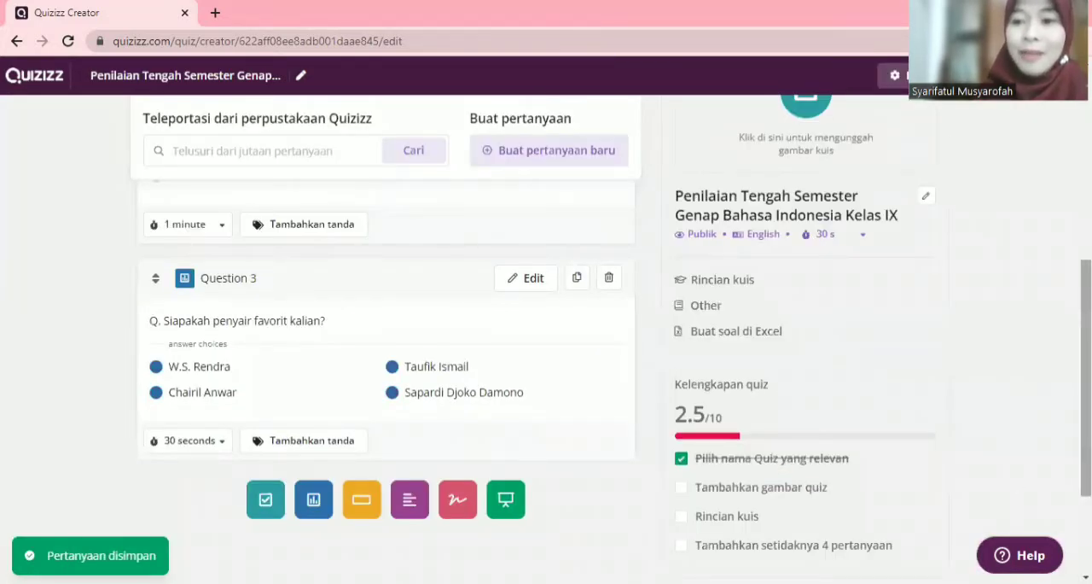
drag(1086, 378, 1086, 314)
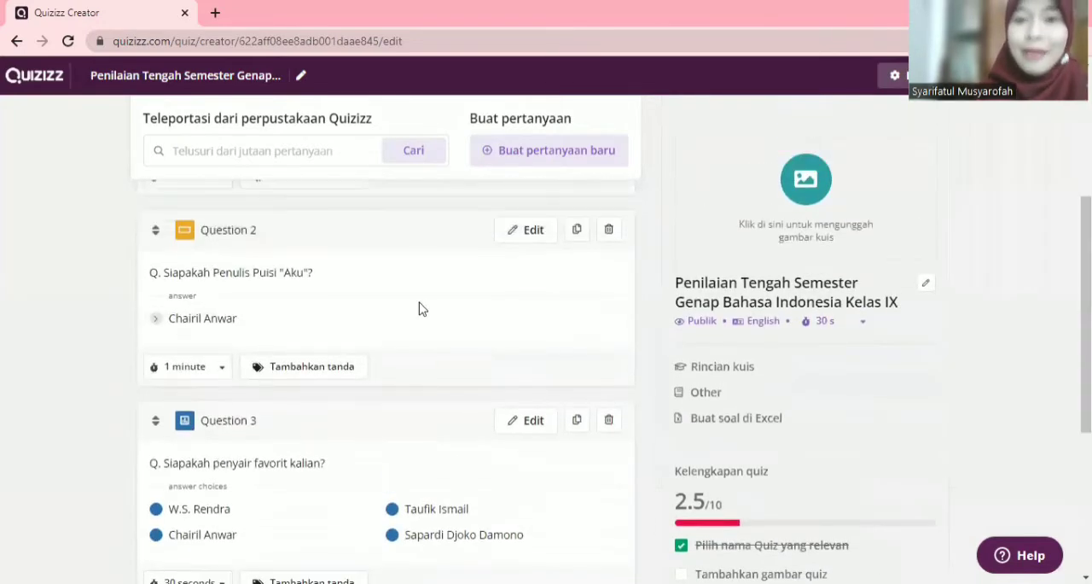
click(518, 164)
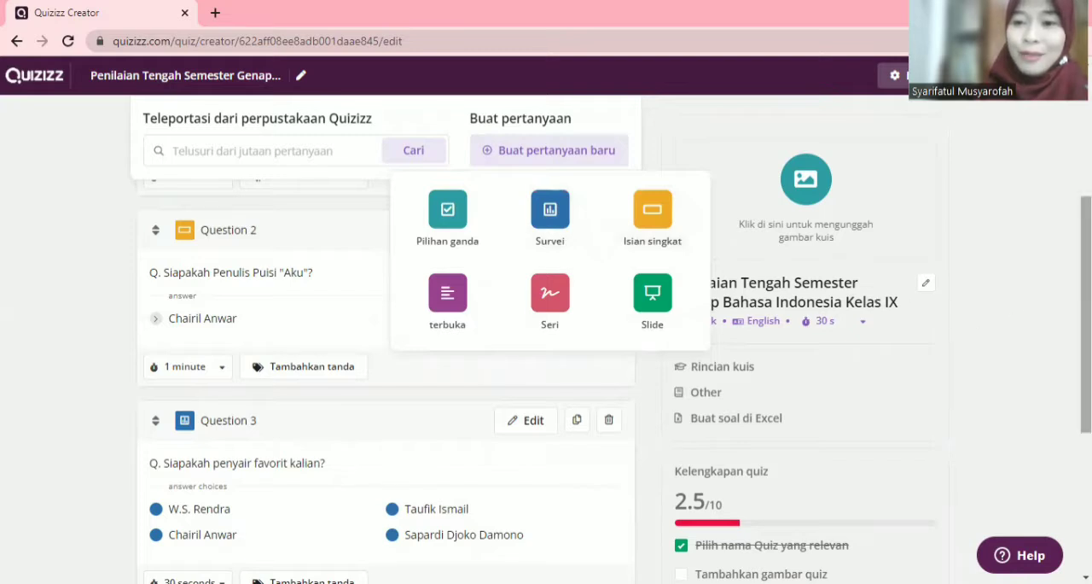
drag(1086, 291, 1086, 170)
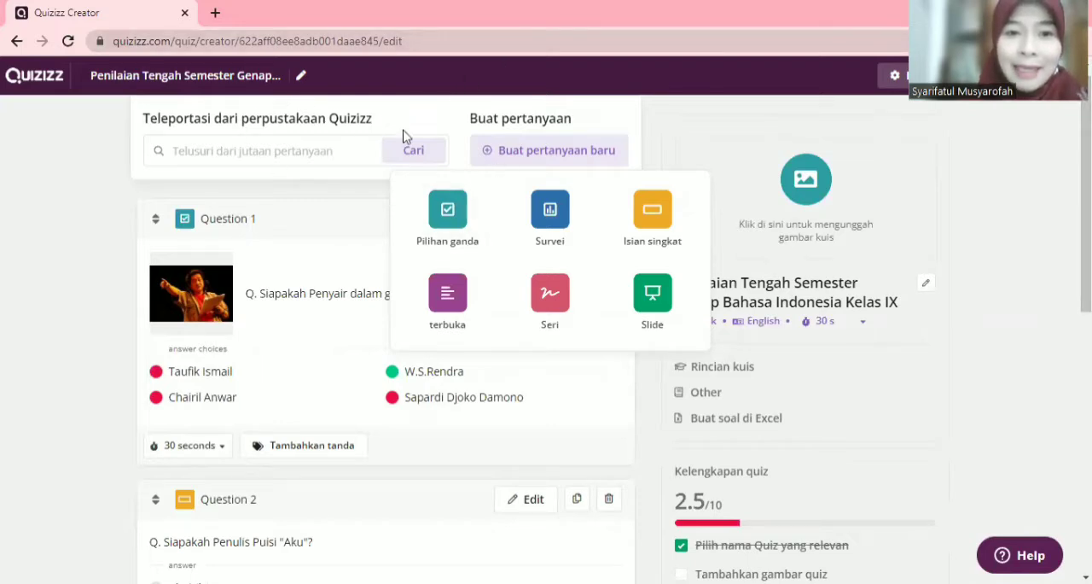
Step: Search the Quizizz library for "PTS Bahasa Indonesia Semester Genap Kelas IX"
click(254, 156)
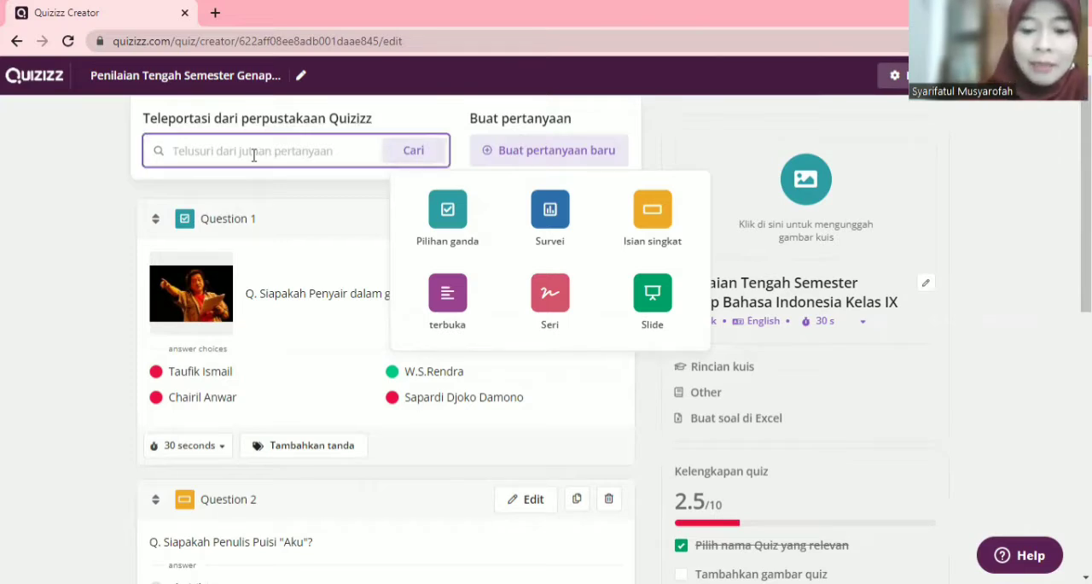
text(P)
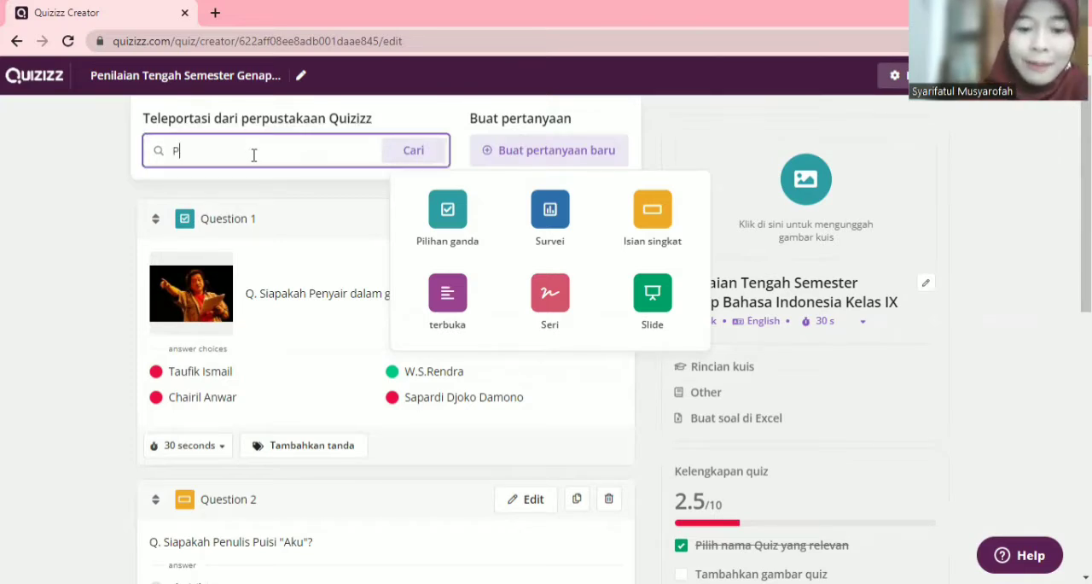
text(TS B)
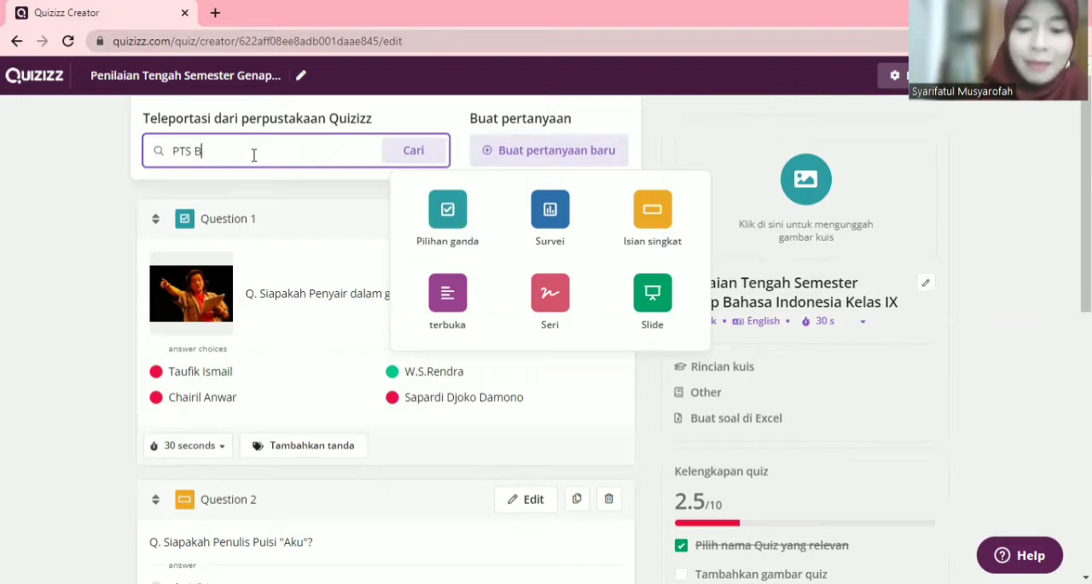
text(ahasa Ind)
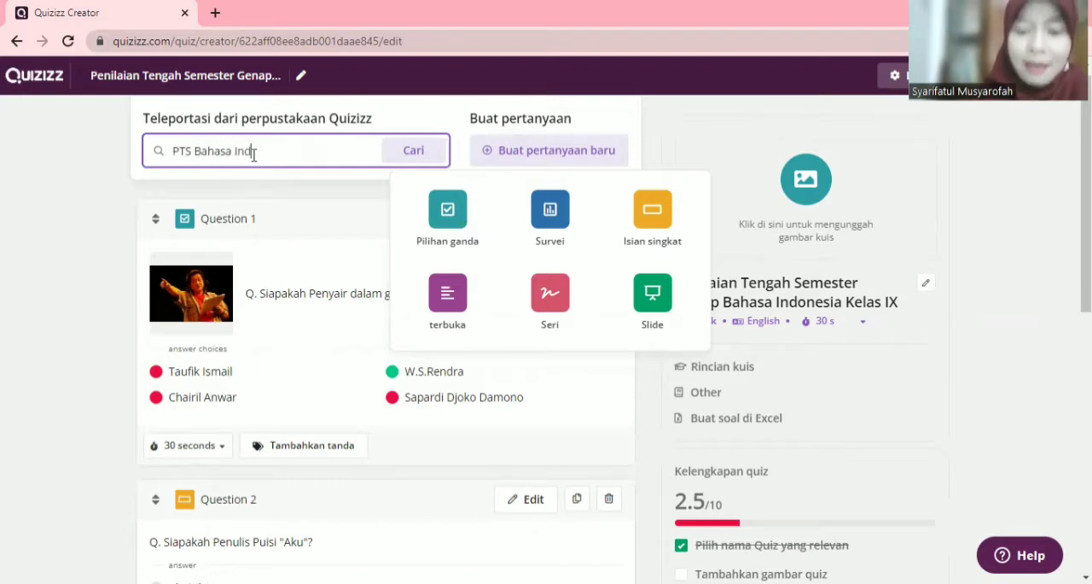
text(onesia Se)
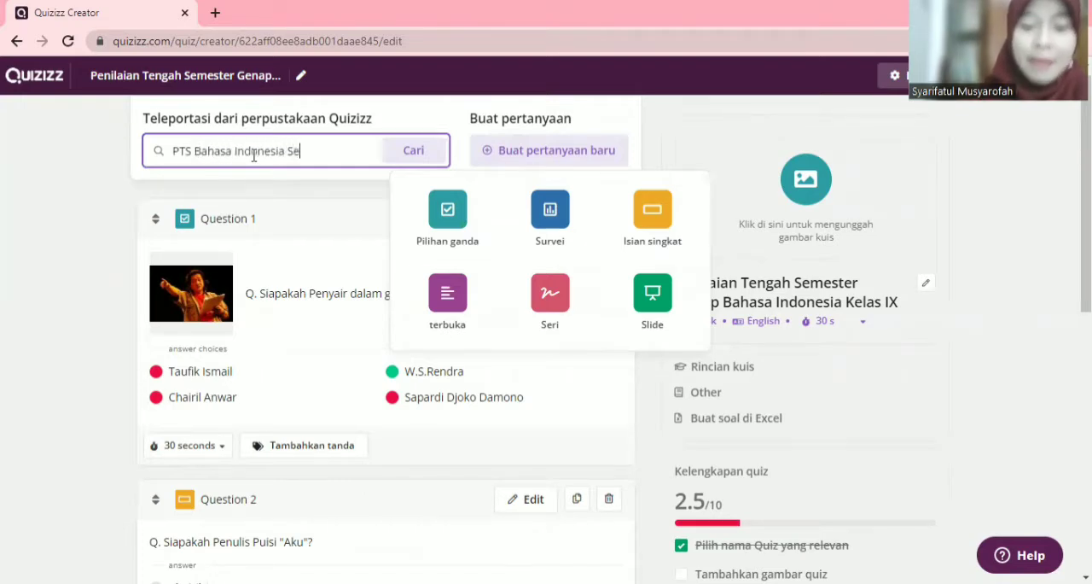
text(mester Genap K)
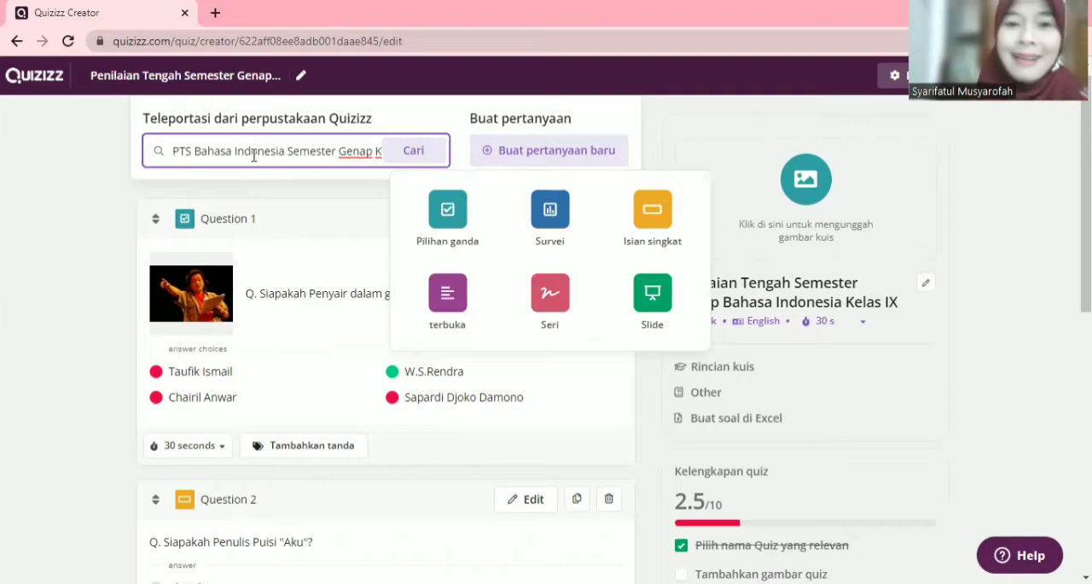
click(428, 157)
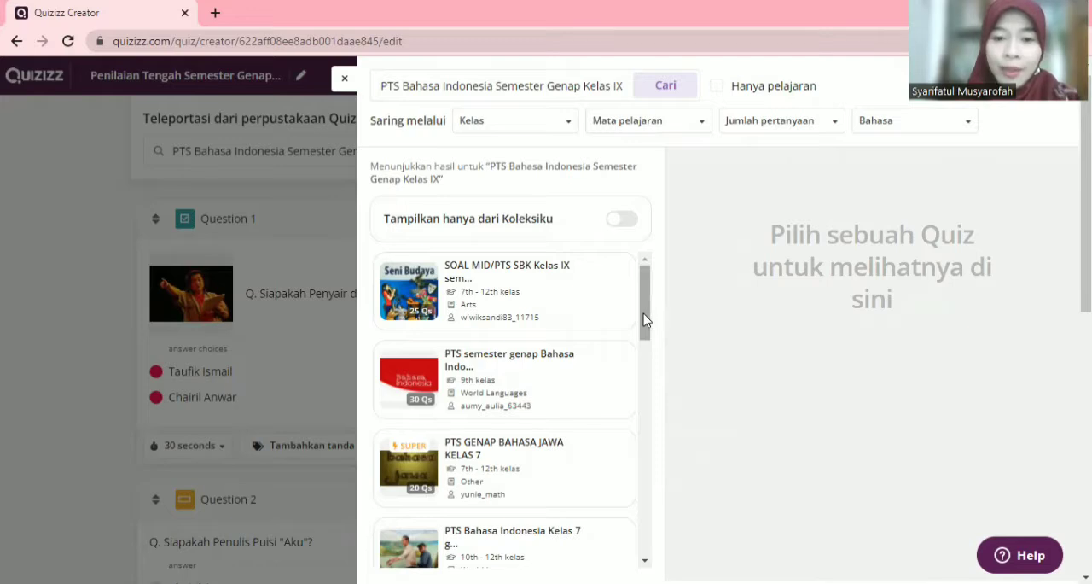
Step: Add all 10 questions from the library quiz "PTS BAHASA INDONESIA GENAP KELAS IX" and return to the quiz editor
drag(644, 319, 649, 243)
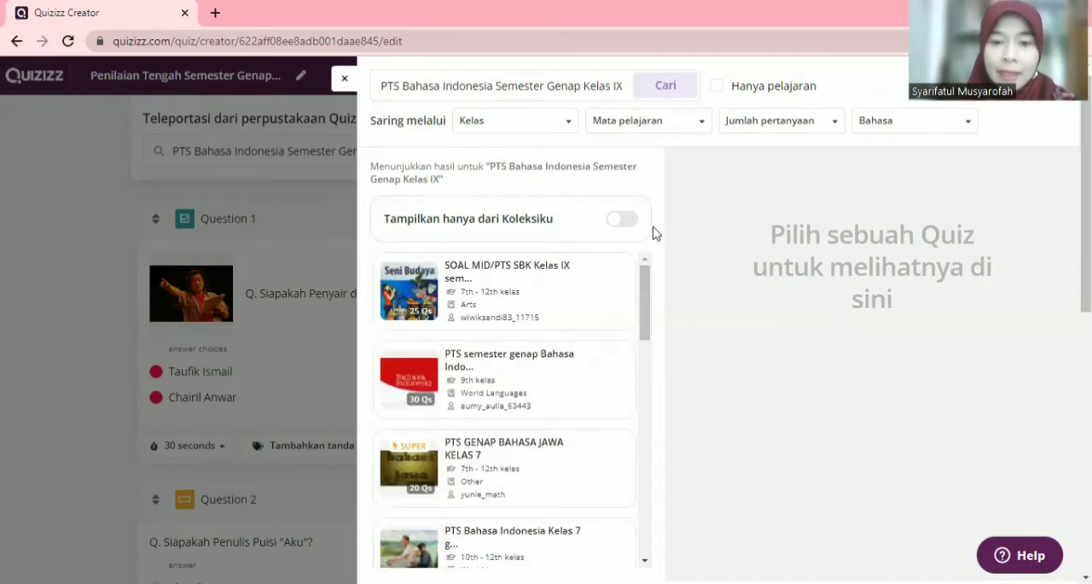
drag(646, 312, 653, 382)
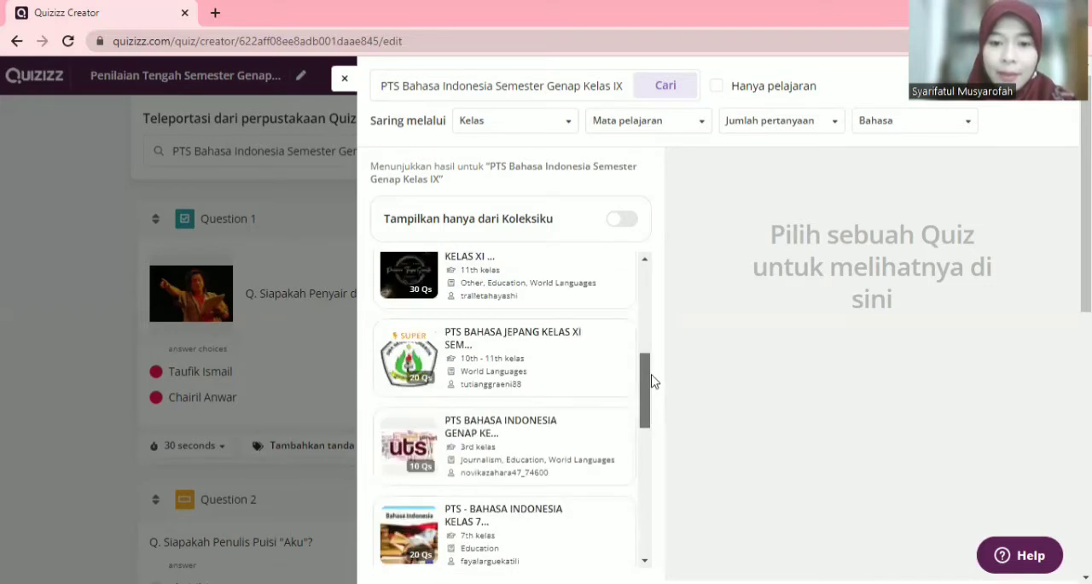
click(495, 426)
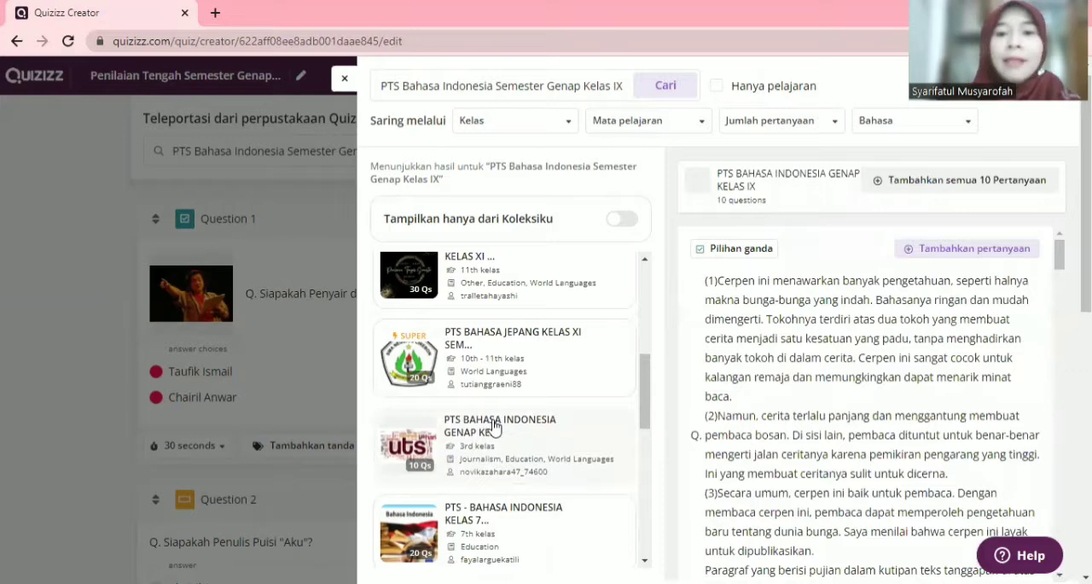
mouse_move(1060, 254)
mouse_down()
mouse_move(1061, 555)
mouse_move(1056, 251)
mouse_up()
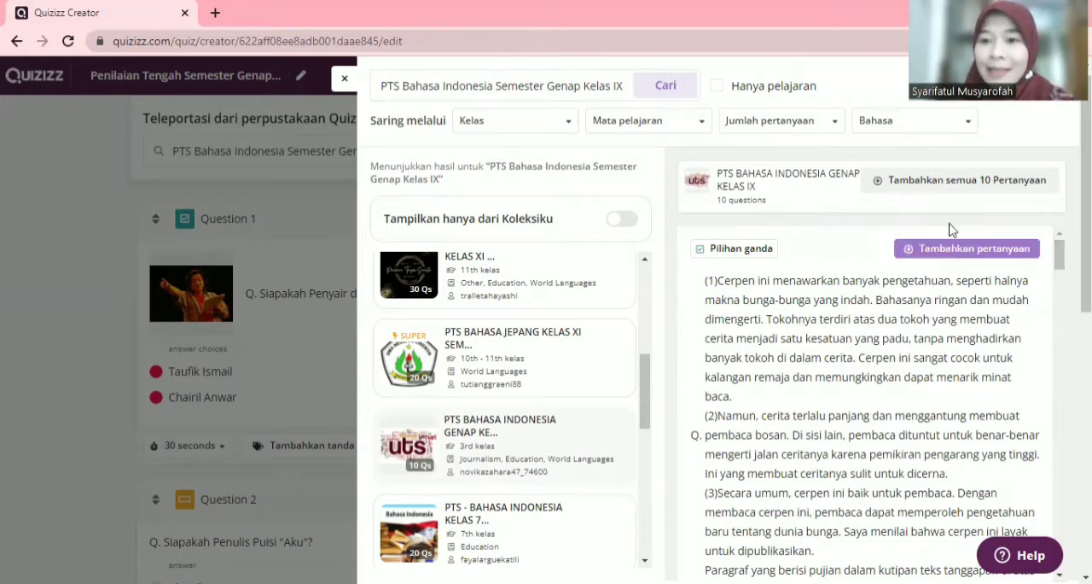
click(984, 175)
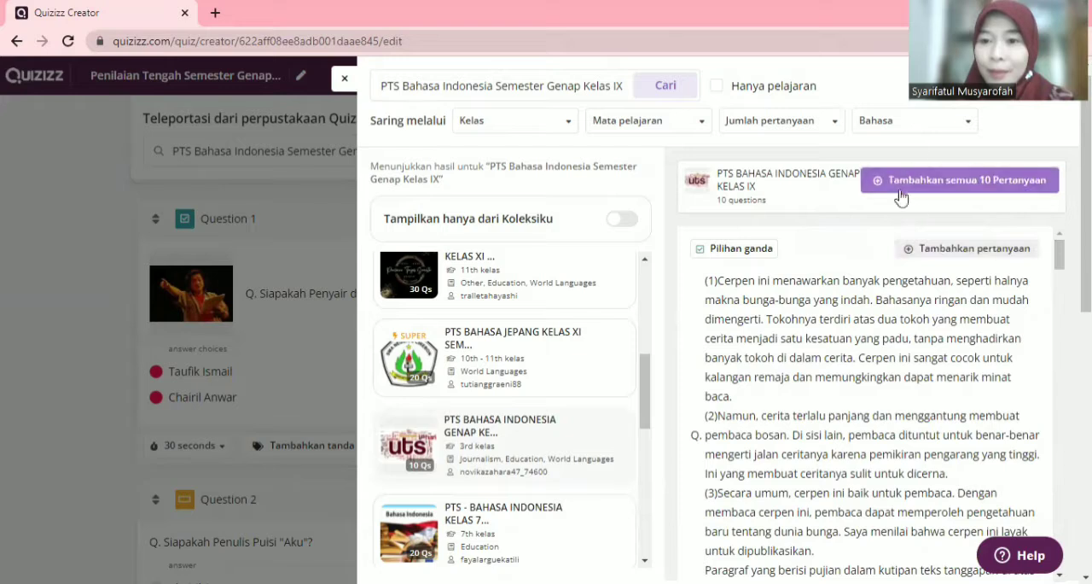
click(999, 182)
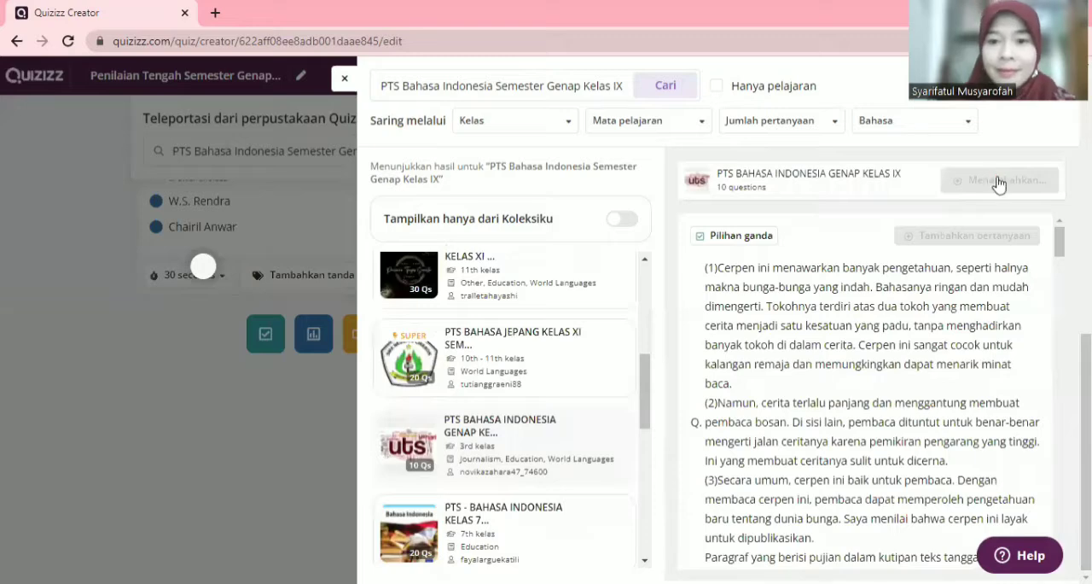
click(345, 79)
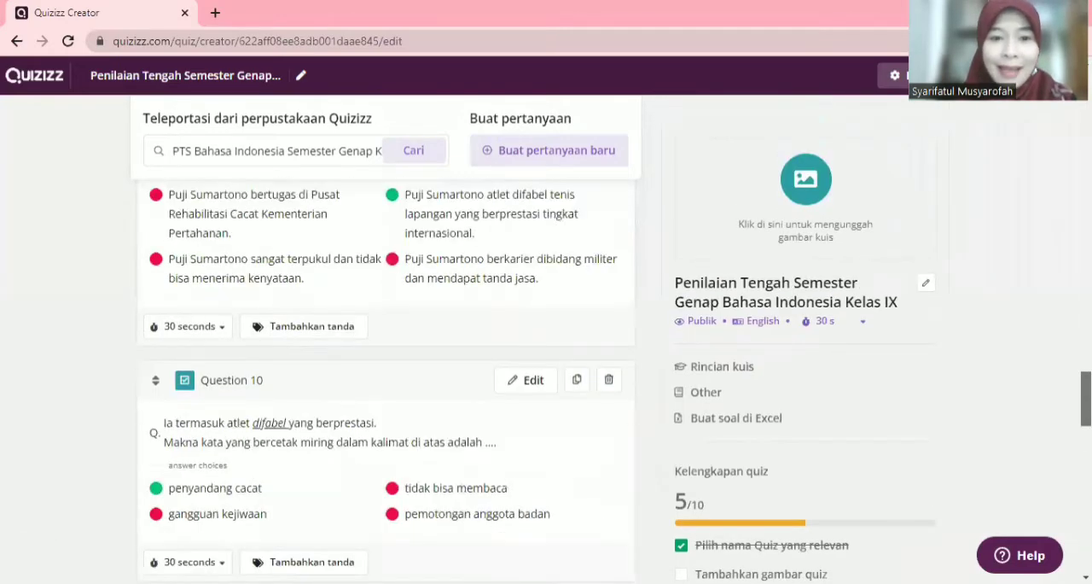
Step: Add the "Struktur teks diskusi" and "kalimat berikut menyatakan persetujuan, kecuali" questions from the library quiz "PTS semester genap Bahasa Indonesia Kelas IX 2021/2022"
drag(1086, 398, 1086, 112)
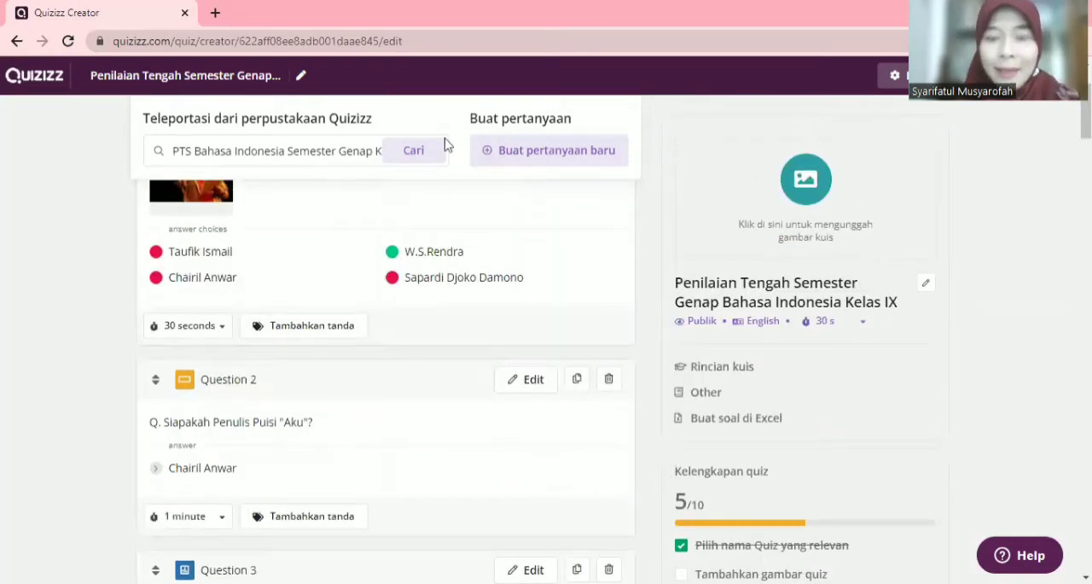
click(414, 151)
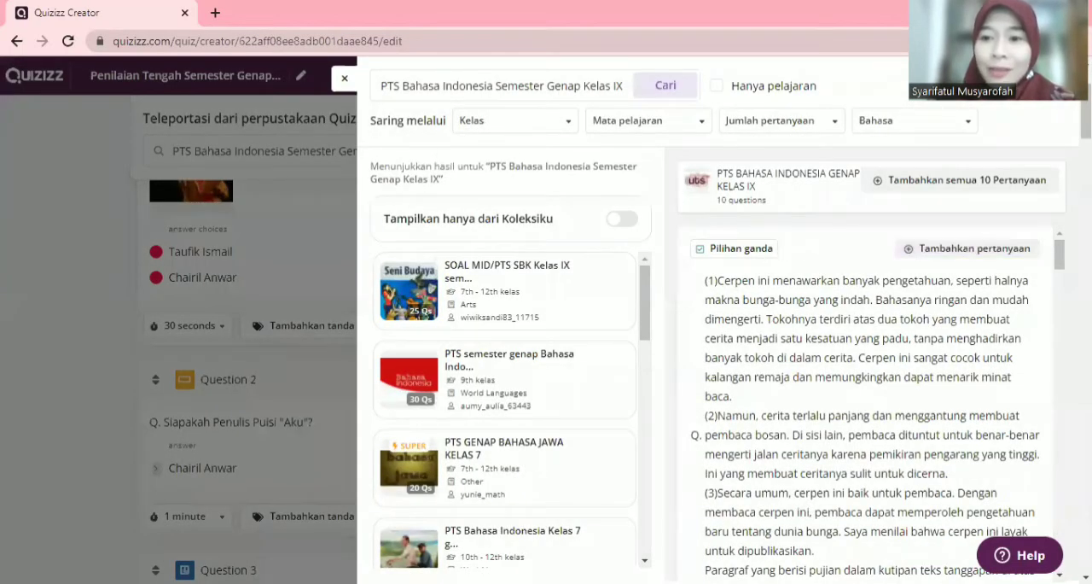
drag(1062, 258, 1062, 375)
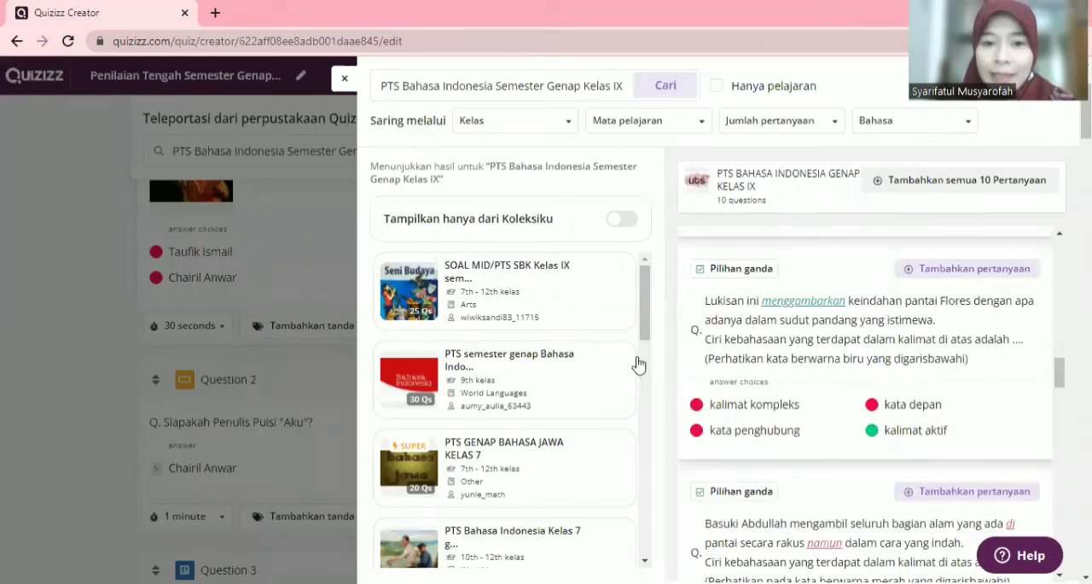
click(516, 361)
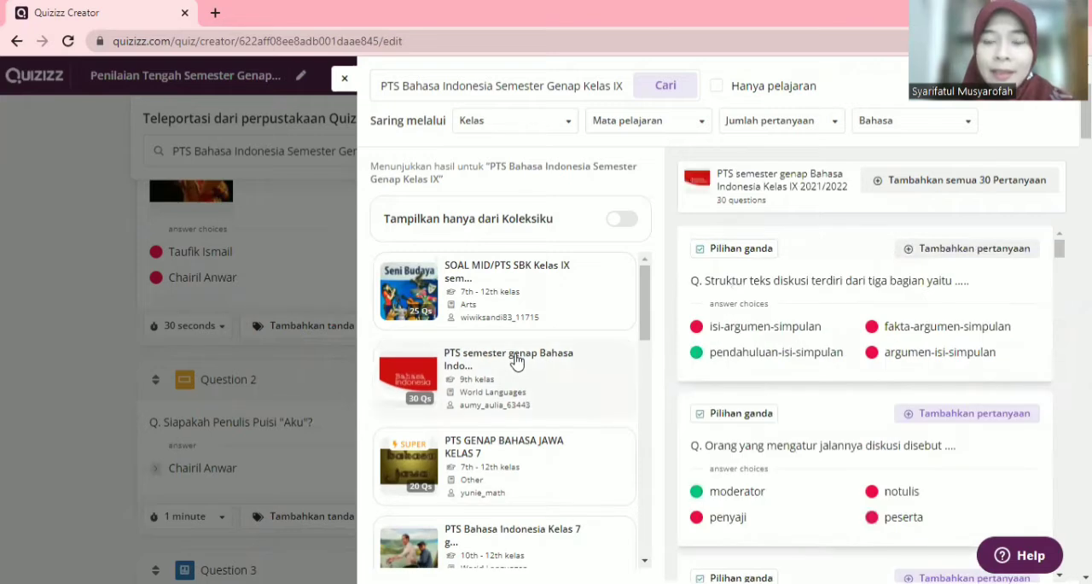
click(995, 248)
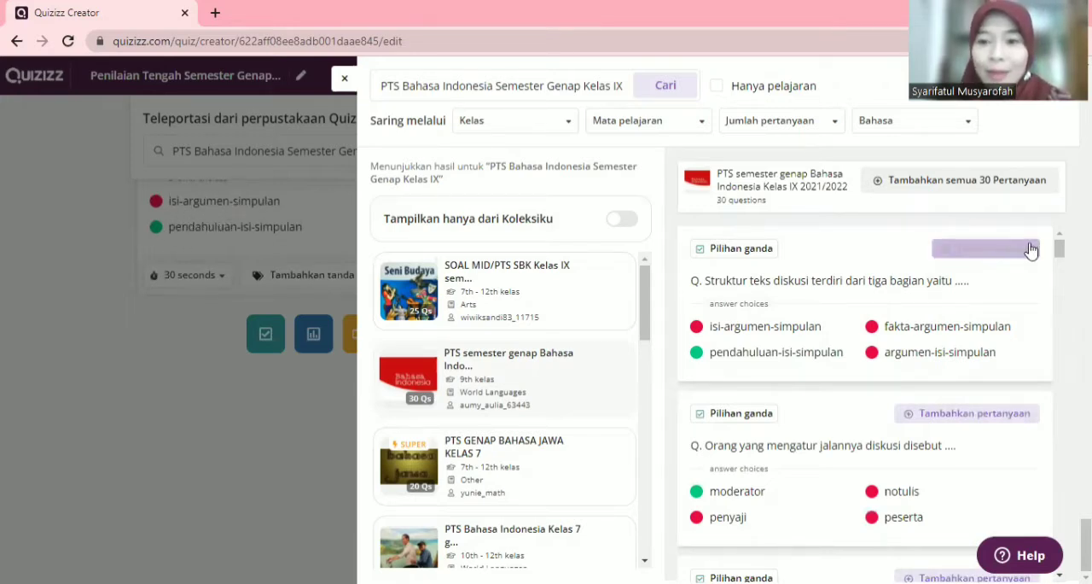
scroll(866, 401, down, 5)
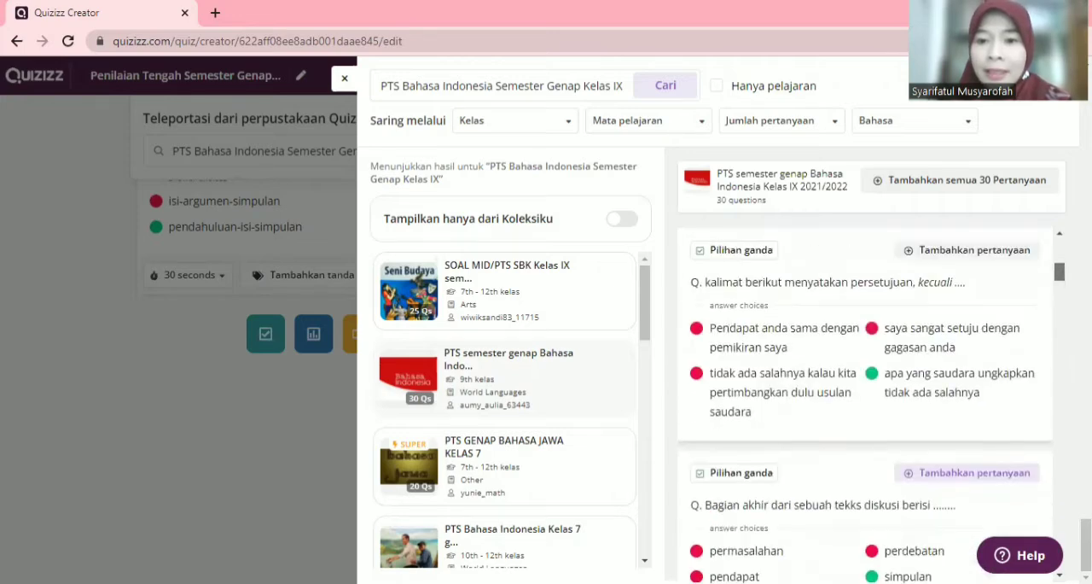
click(1017, 247)
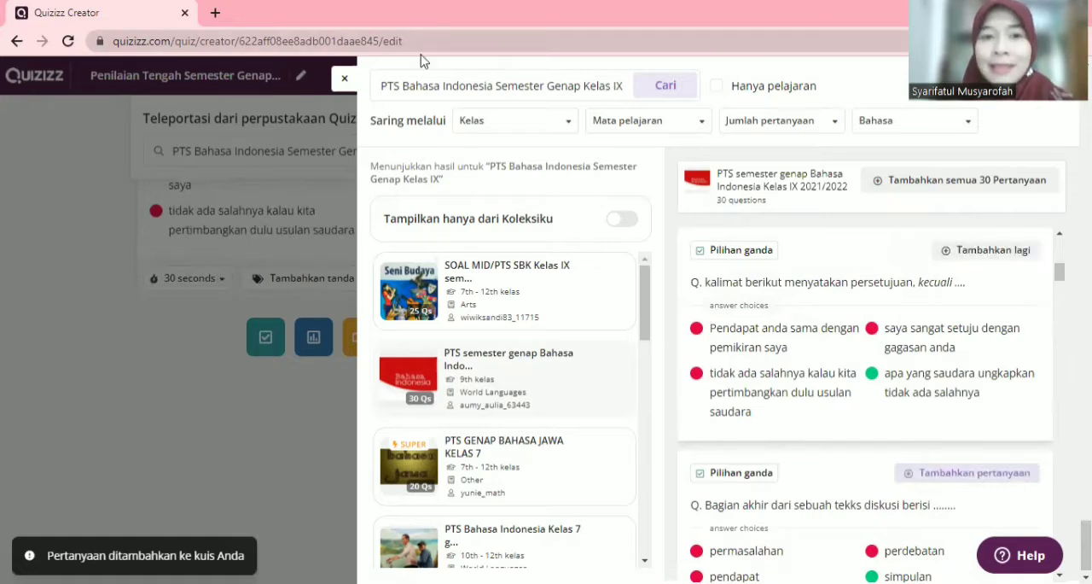
click(345, 83)
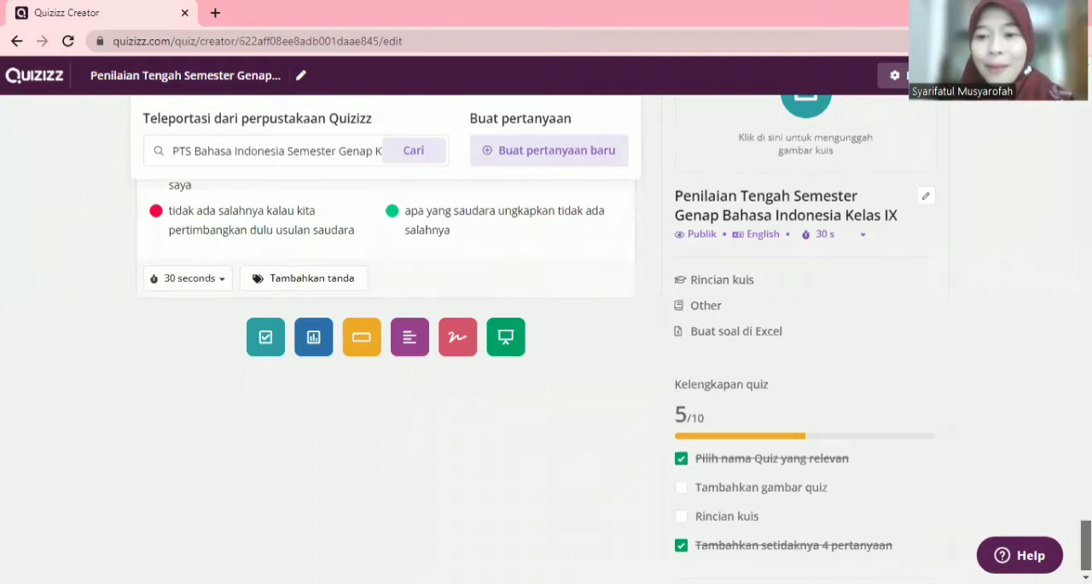
Step: Review the quiz's full list of questions, including those added from the library
scroll(384, 341, up, 3)
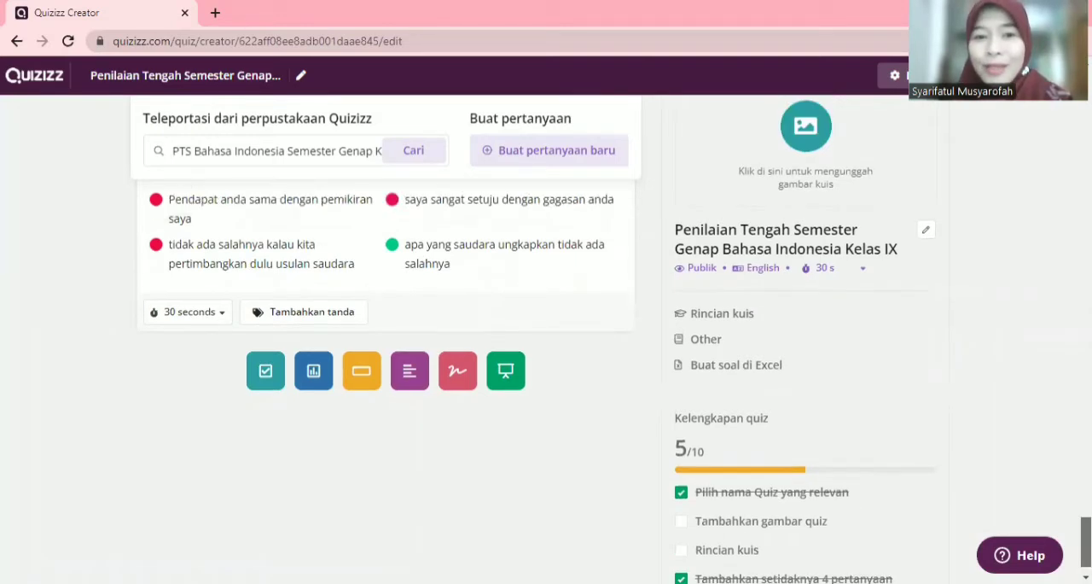
scroll(383, 376, up, 5)
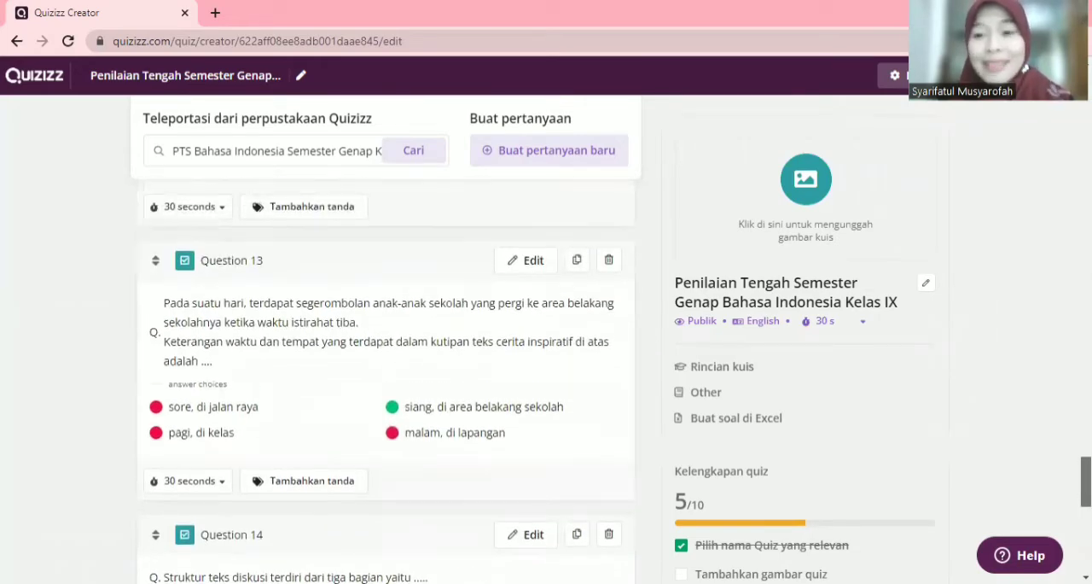
scroll(384, 375, up, 5)
scroll(384, 375, up, 10)
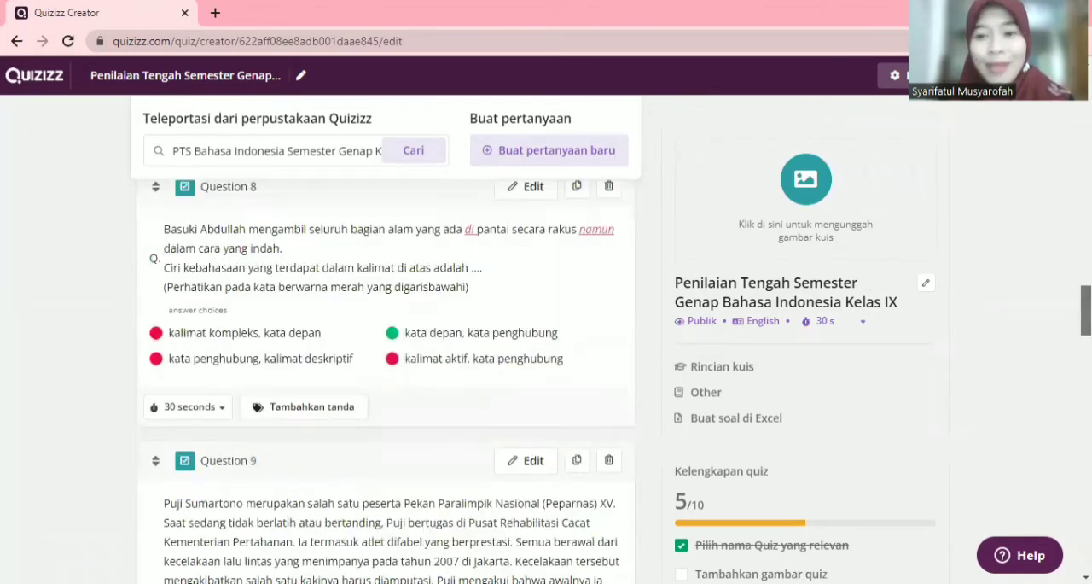
scroll(384, 375, up, 10)
scroll(384, 375, down, 10)
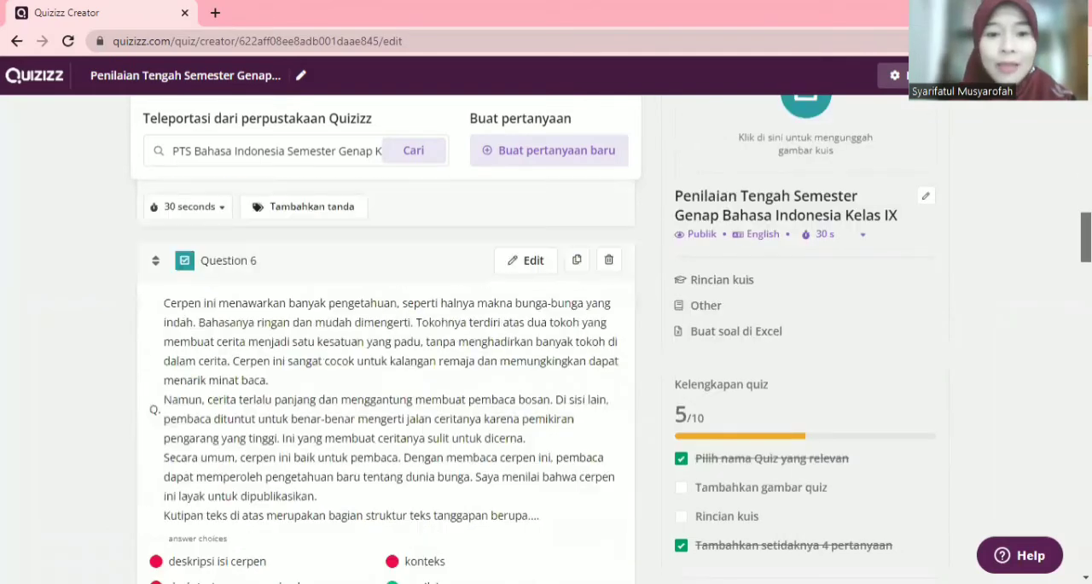
scroll(384, 376, up, 6)
scroll(384, 376, up, 15)
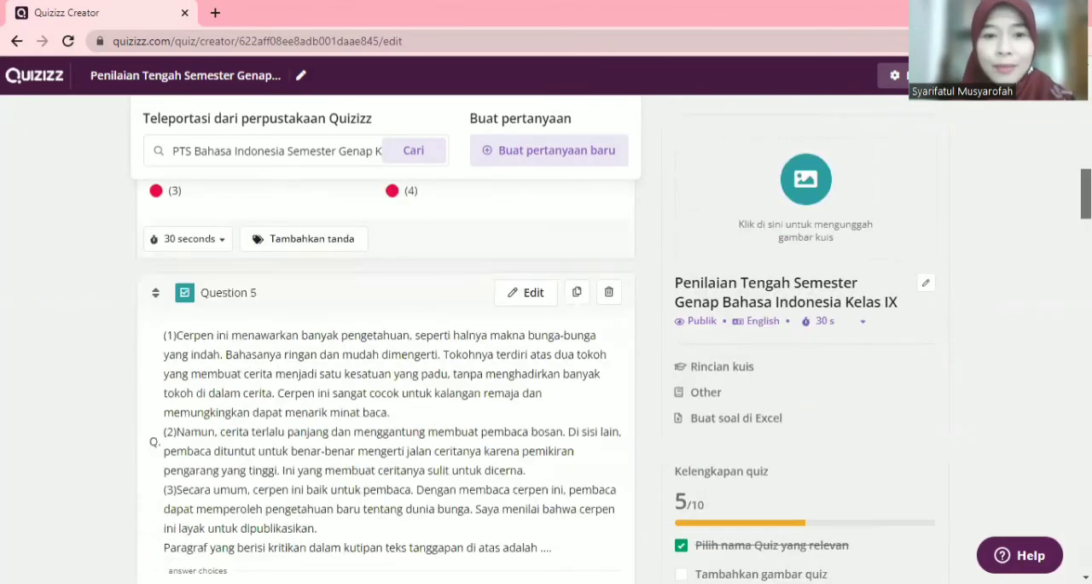
scroll(1060, 100, up, 2)
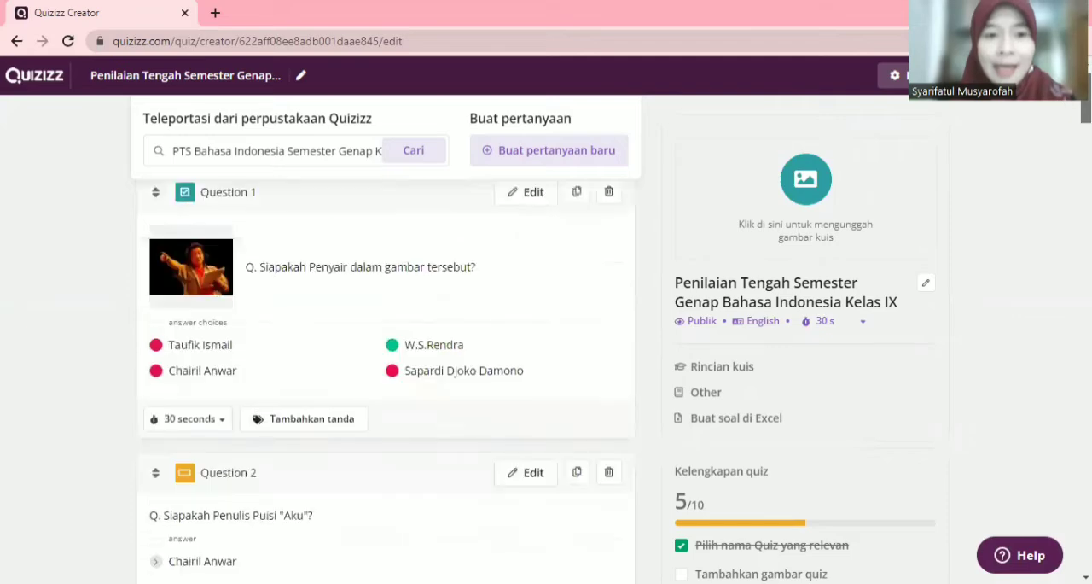
scroll(1063, 153, down, 8)
scroll(1063, 161, down, 20)
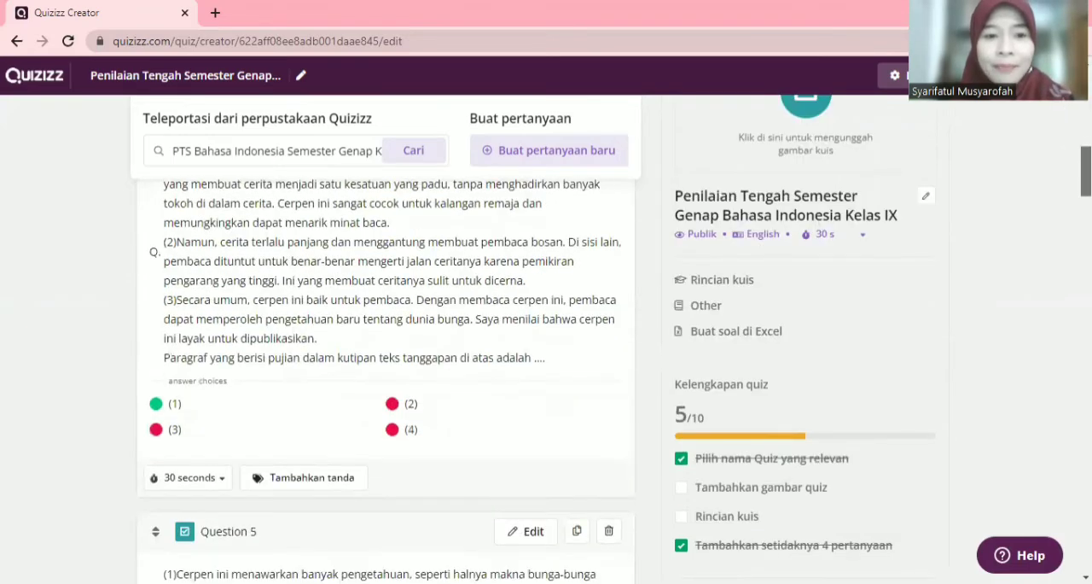
scroll(384, 375, down, 3)
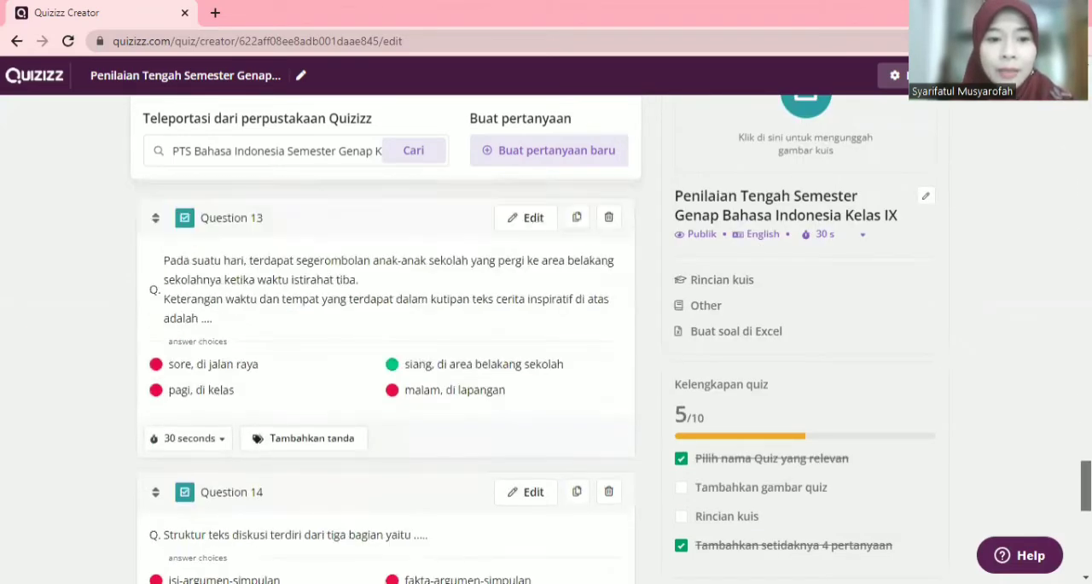
scroll(384, 375, up, 1)
scroll(384, 376, down, 4)
scroll(384, 376, down, 3)
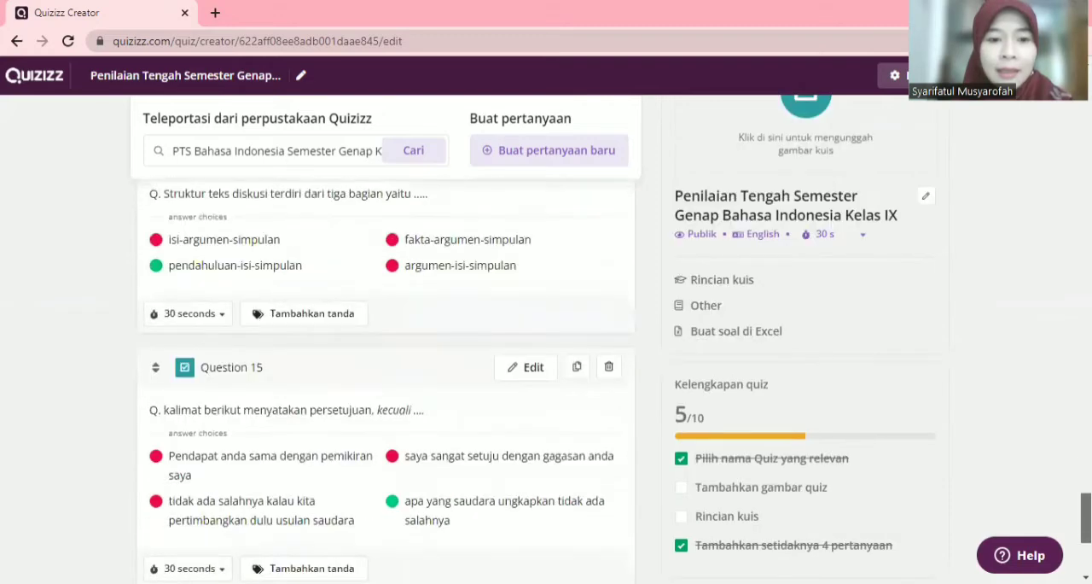
scroll(384, 375, up, 3)
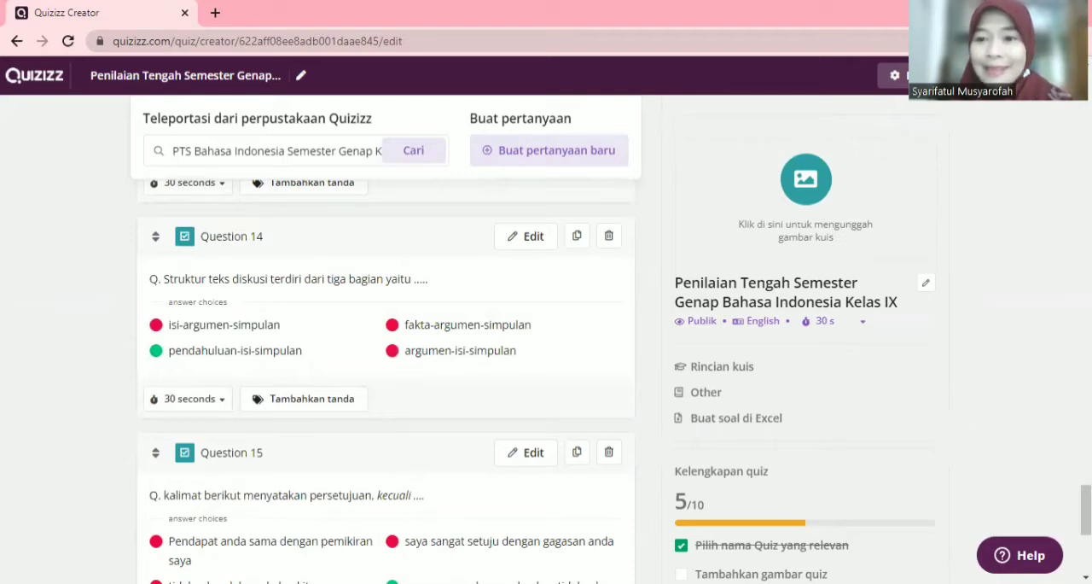
Step: Open the quiz settings (Pengaturan kuis) and set the quiz language to Indonesian
click(1028, 75)
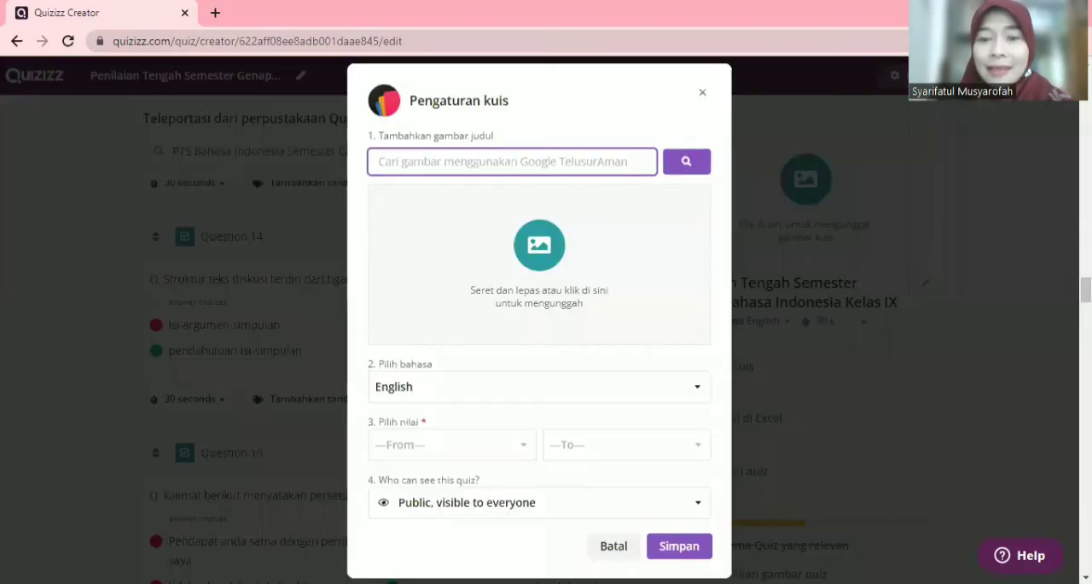
click(697, 391)
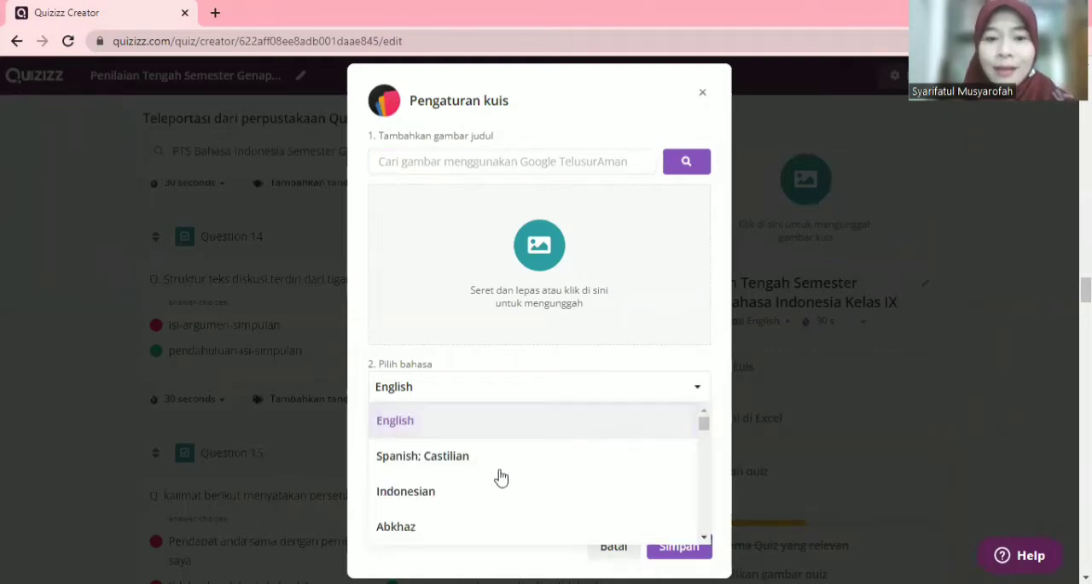
click(440, 502)
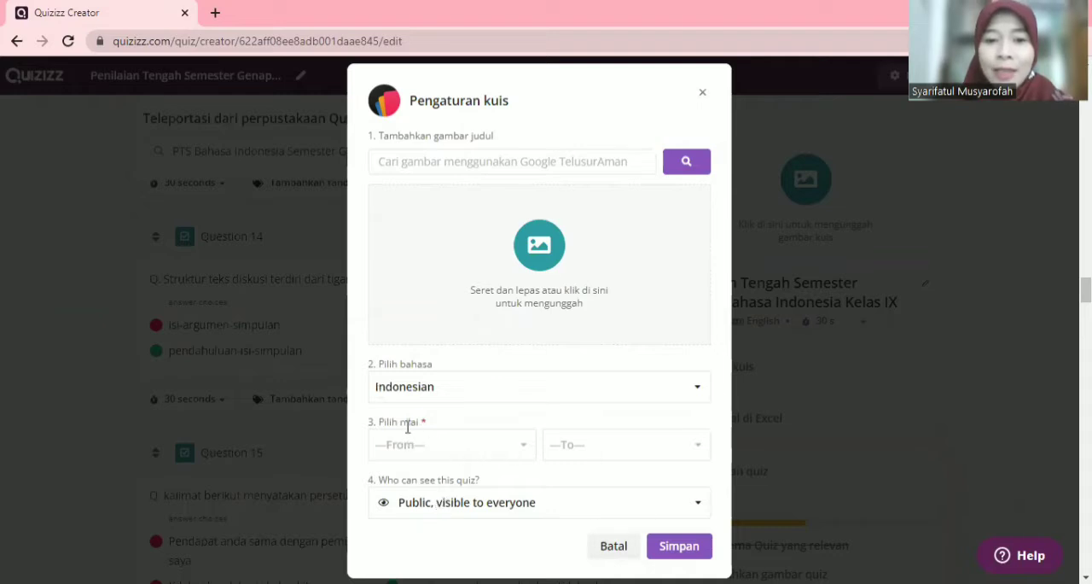
Step: Set the quiz's grade range from 9th to 9th, keep its visibility public, and save the settings
click(523, 450)
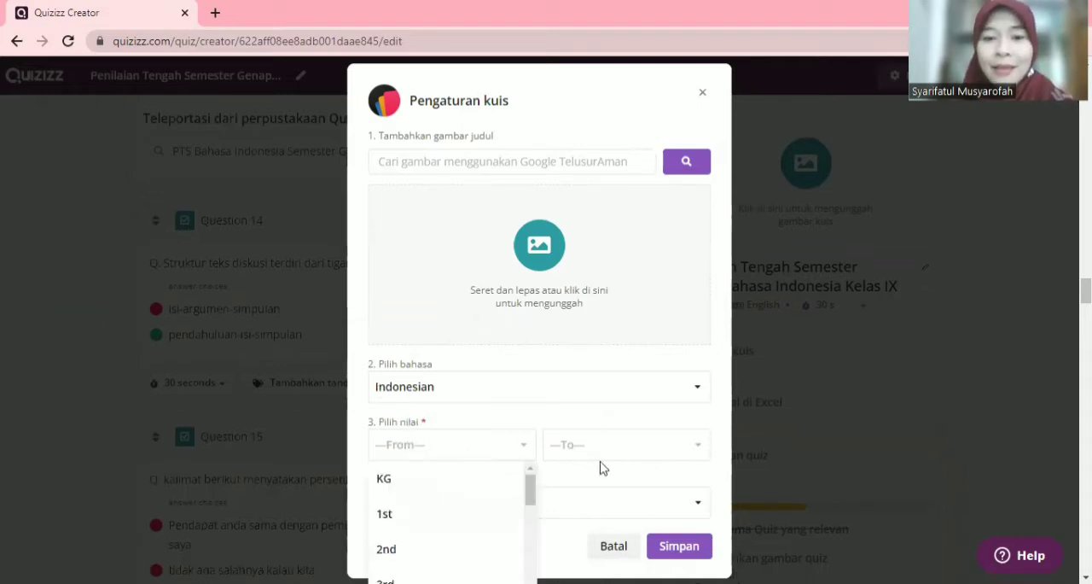
drag(532, 497, 535, 555)
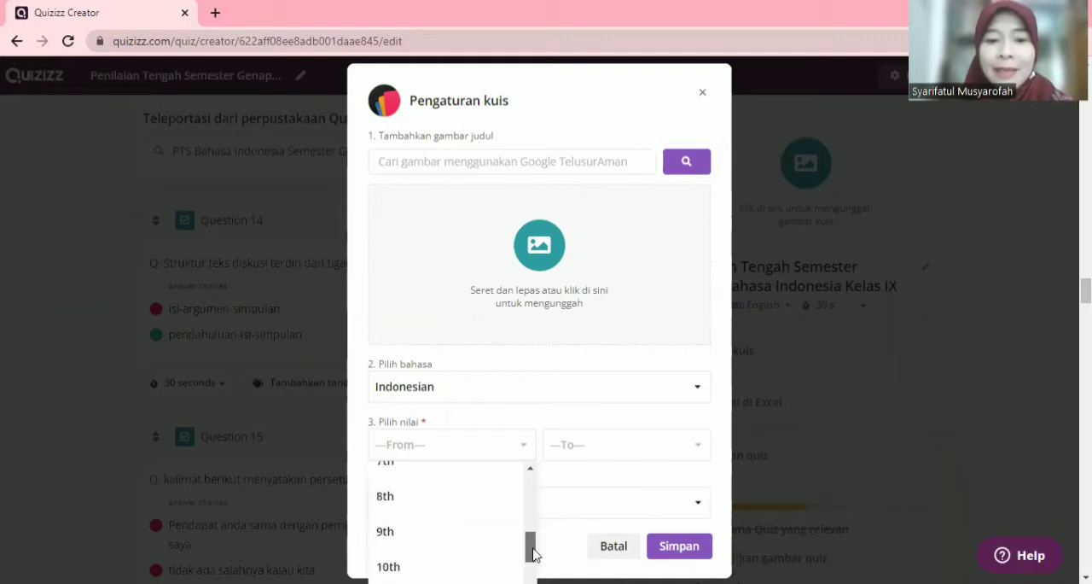
click(429, 530)
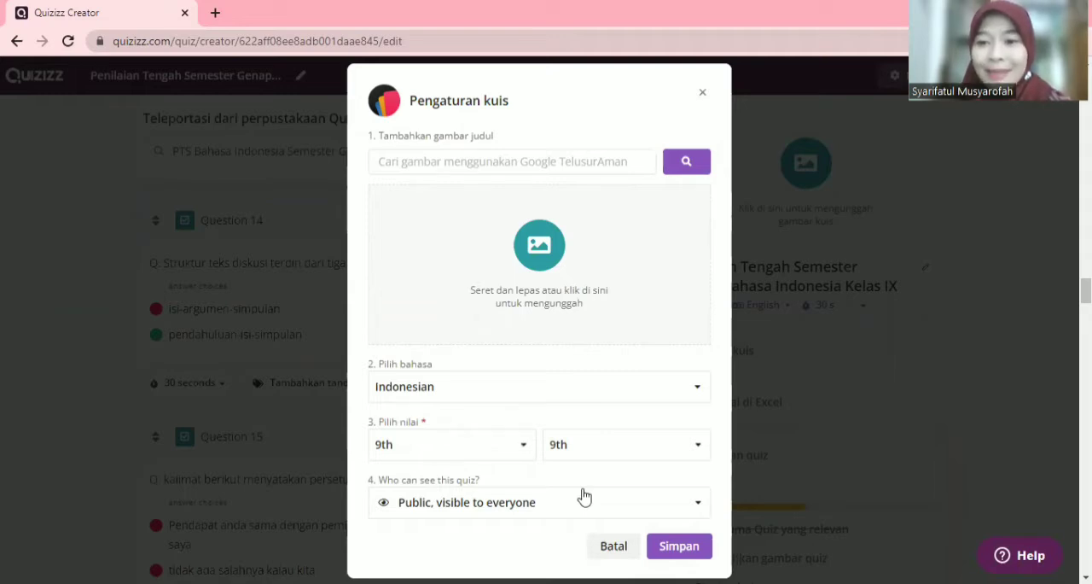
click(692, 505)
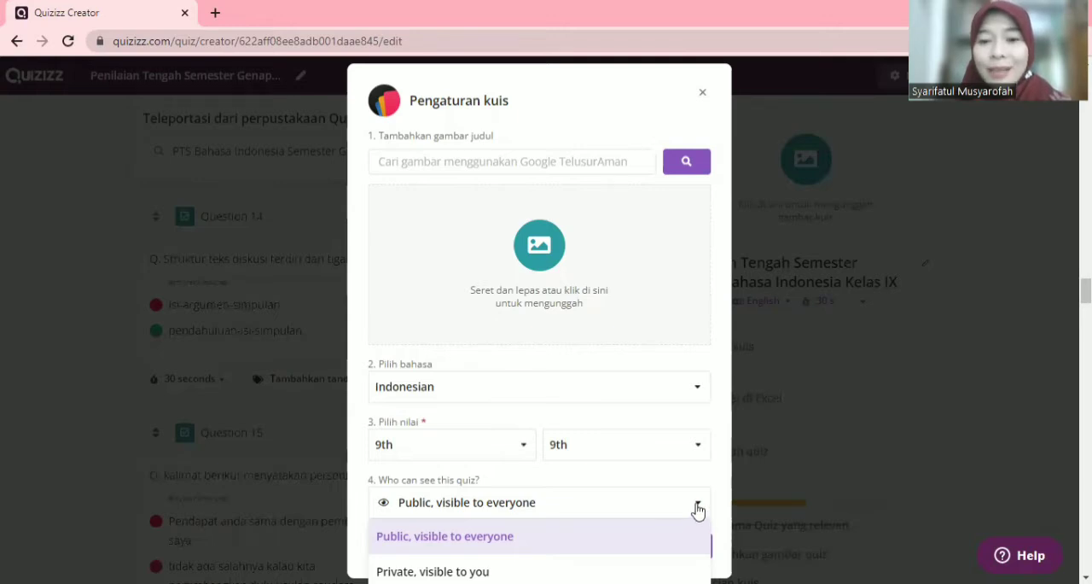
click(638, 543)
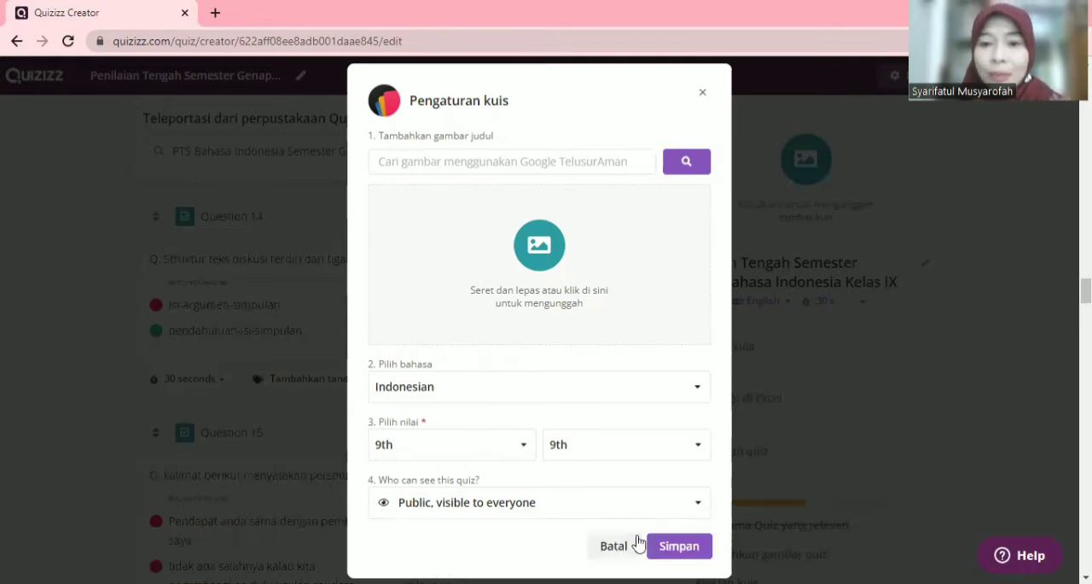
click(691, 551)
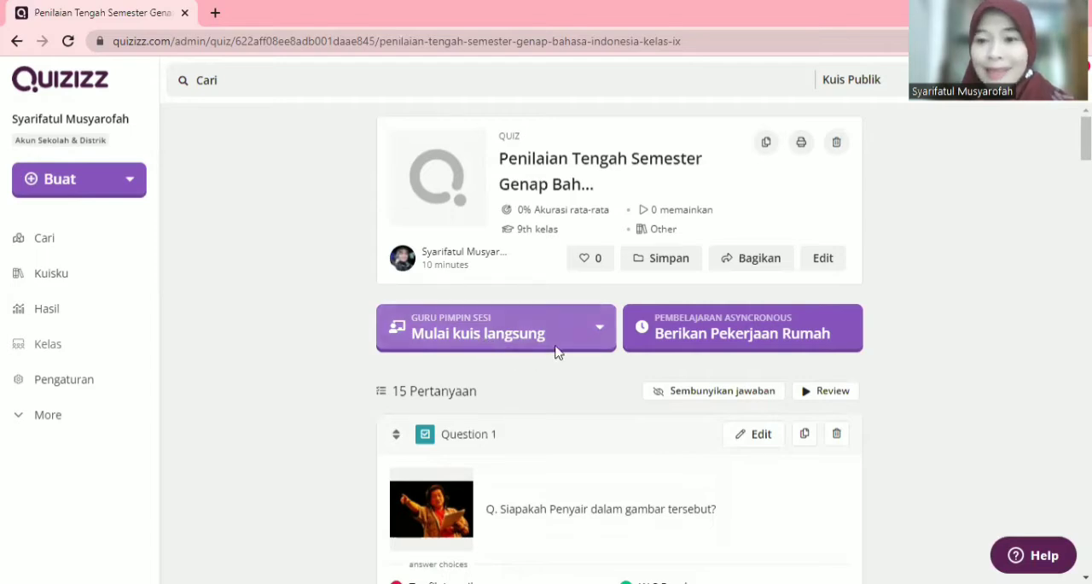
Step: Set up a teacher-led live session of the quiz in Klasik mode and continue to its lobby
click(500, 340)
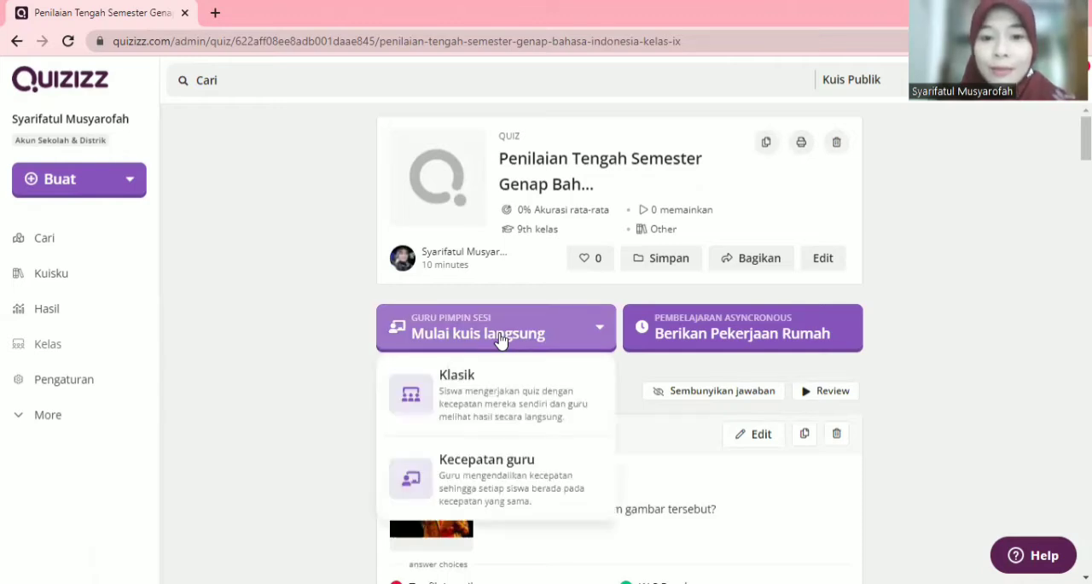
click(469, 394)
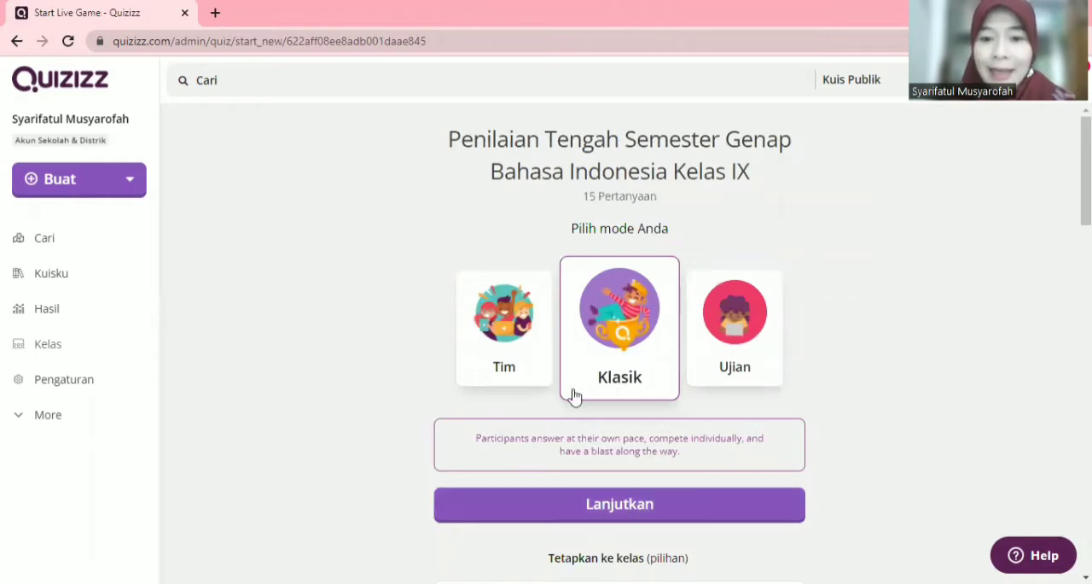
click(627, 510)
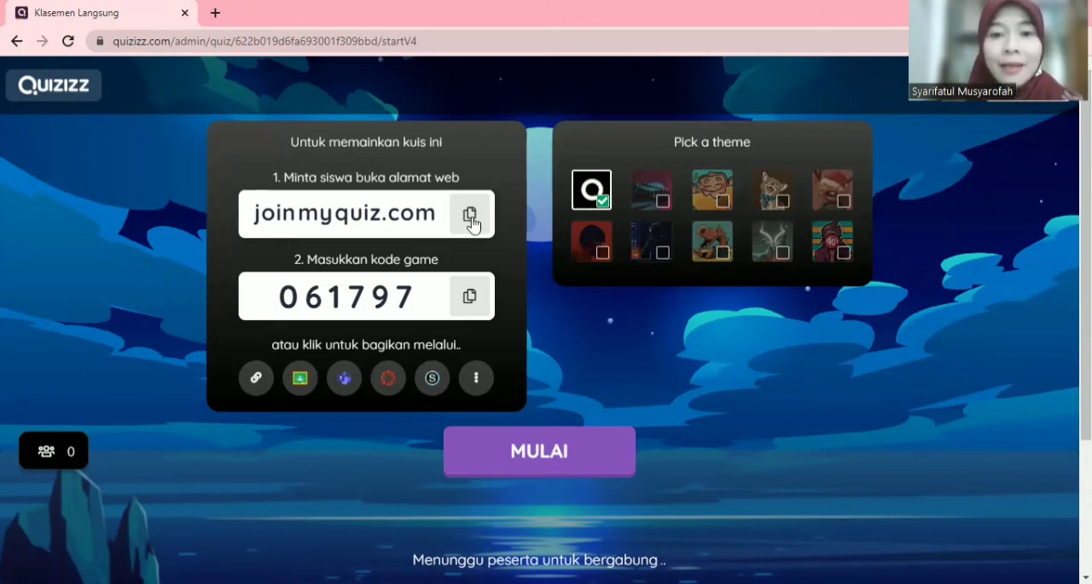
Step: Copy the joinmyquiz.com address and try to start the live session, returning to the quiz's page
click(470, 217)
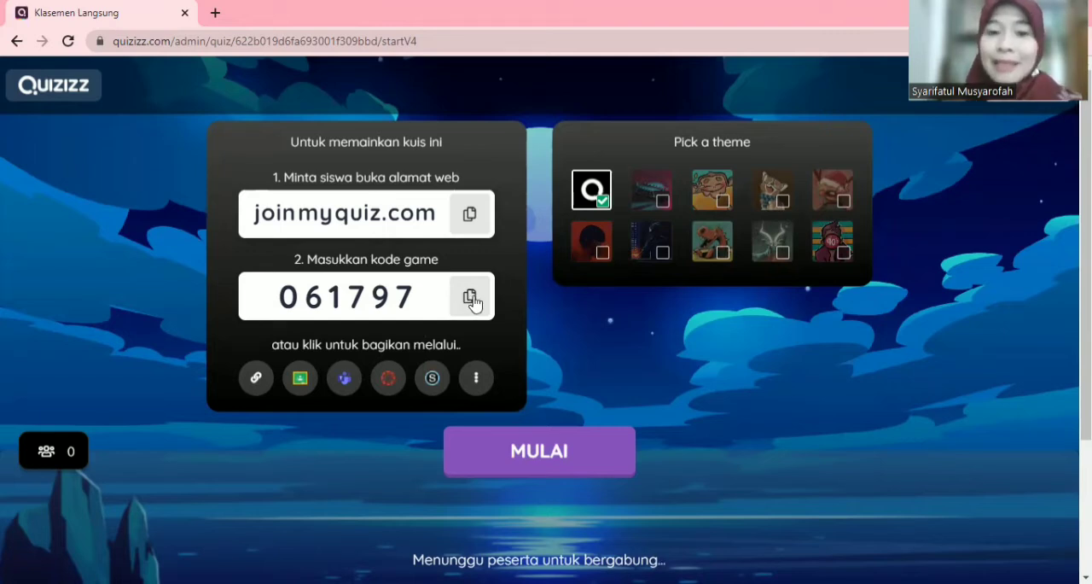
click(580, 458)
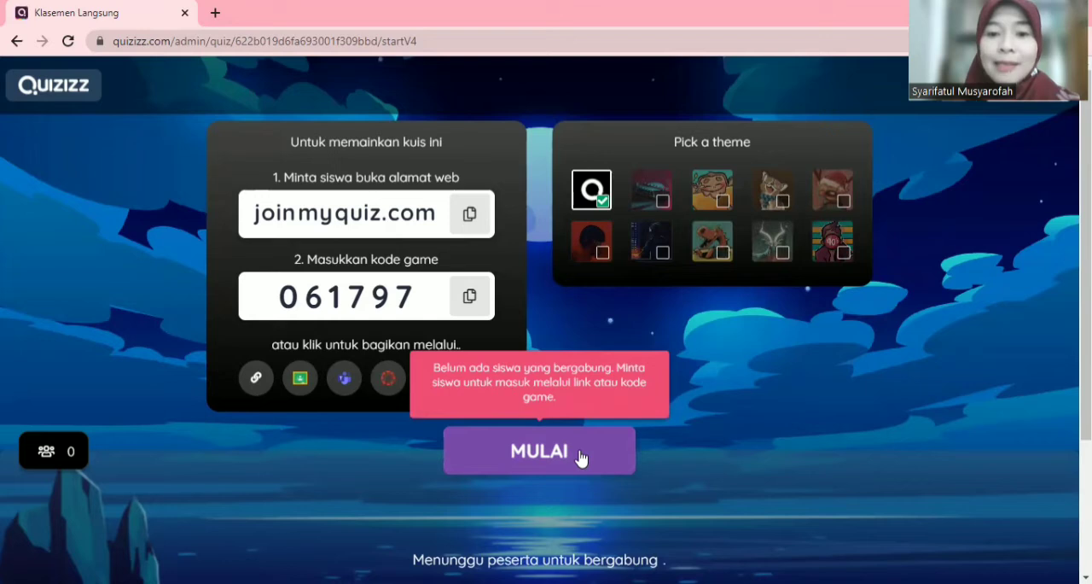
click(579, 457)
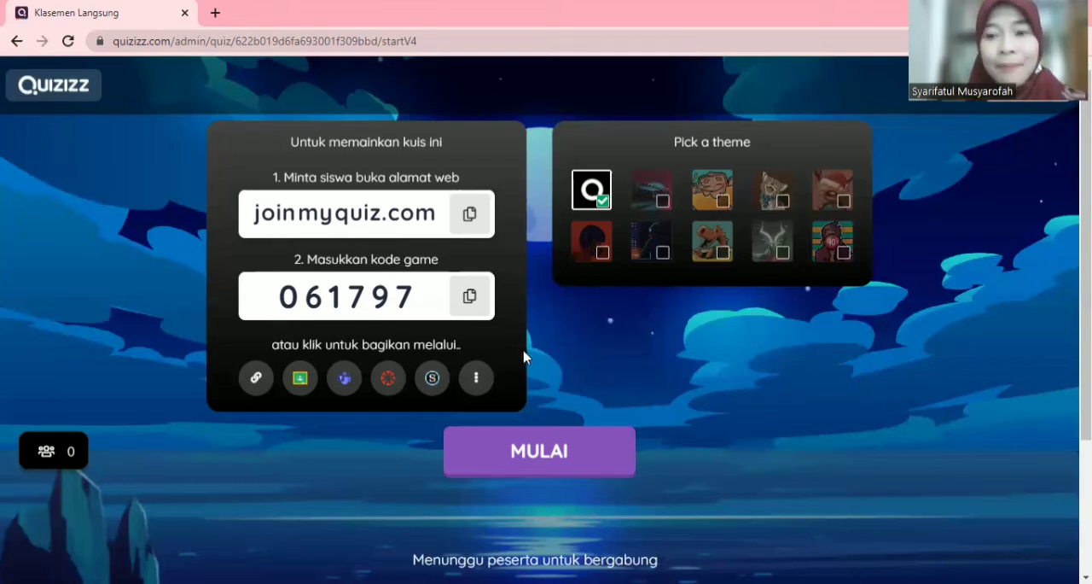
click(12, 43)
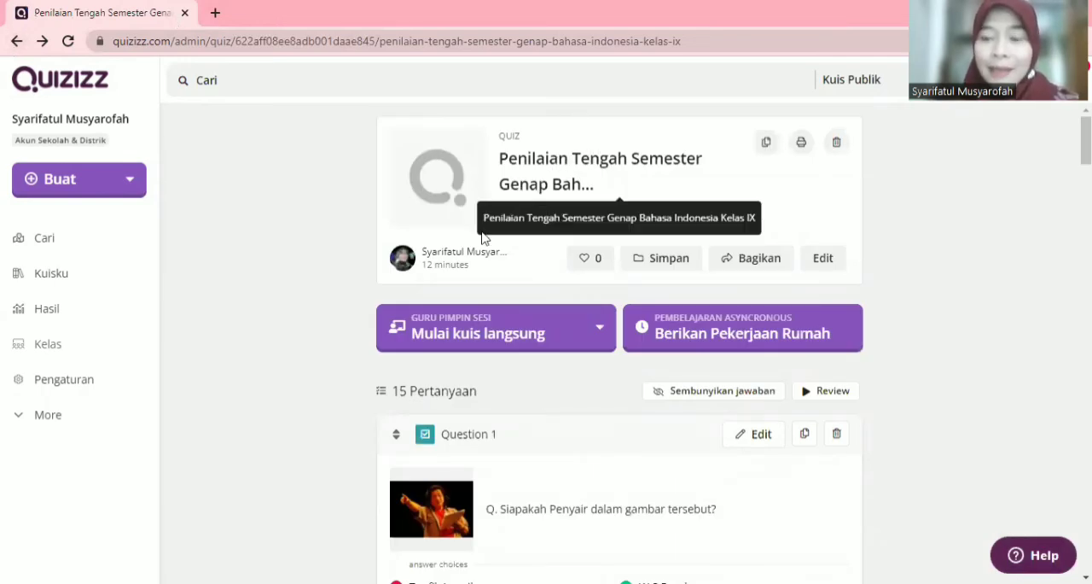
Step: Assign the quiz as homework with a custom deadline of Monday March 14 at 03:00 PM
click(724, 337)
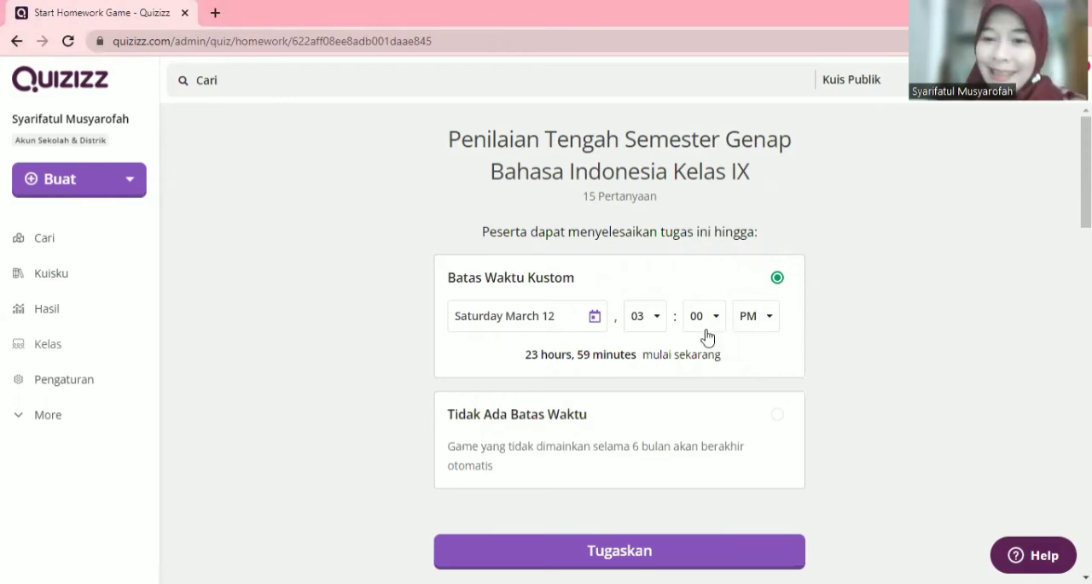
click(596, 317)
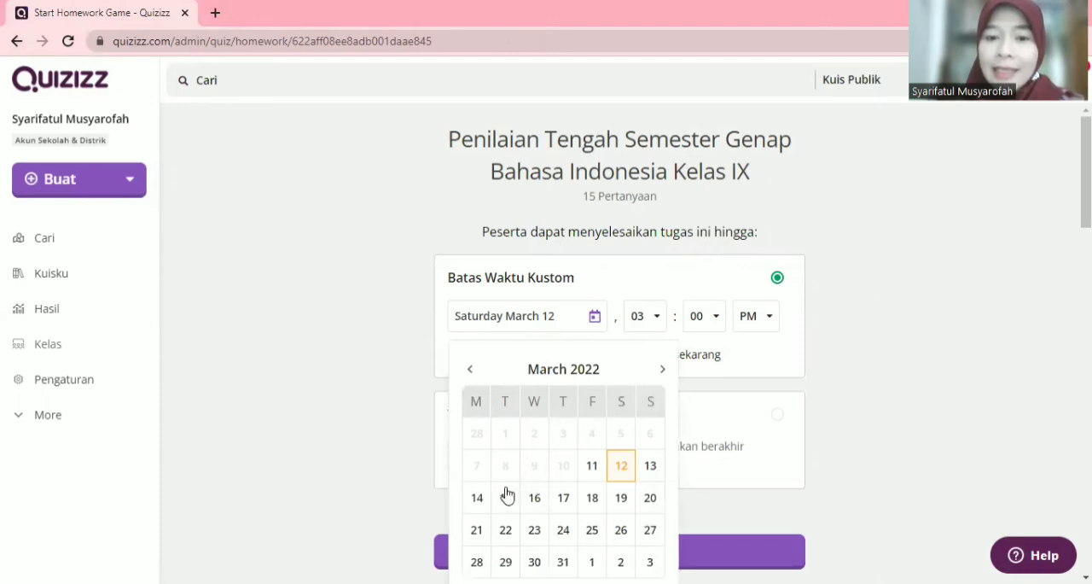
click(479, 498)
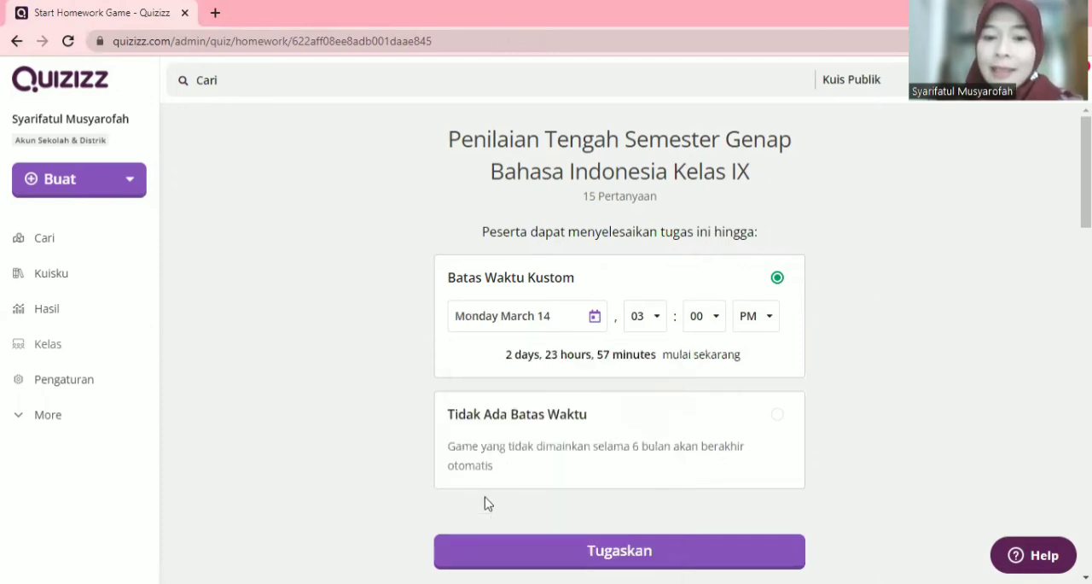
click(660, 318)
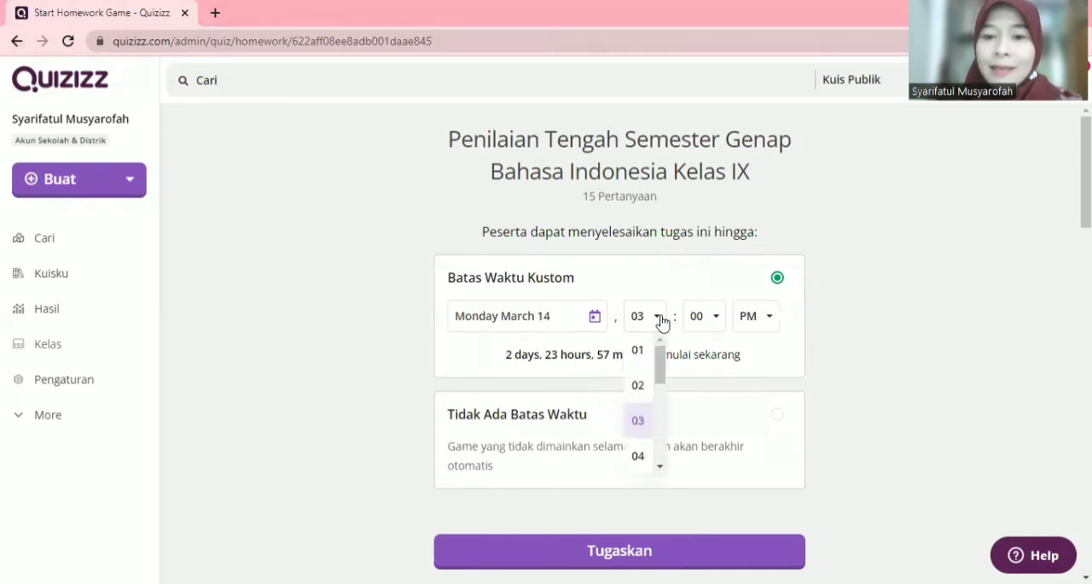
click(644, 424)
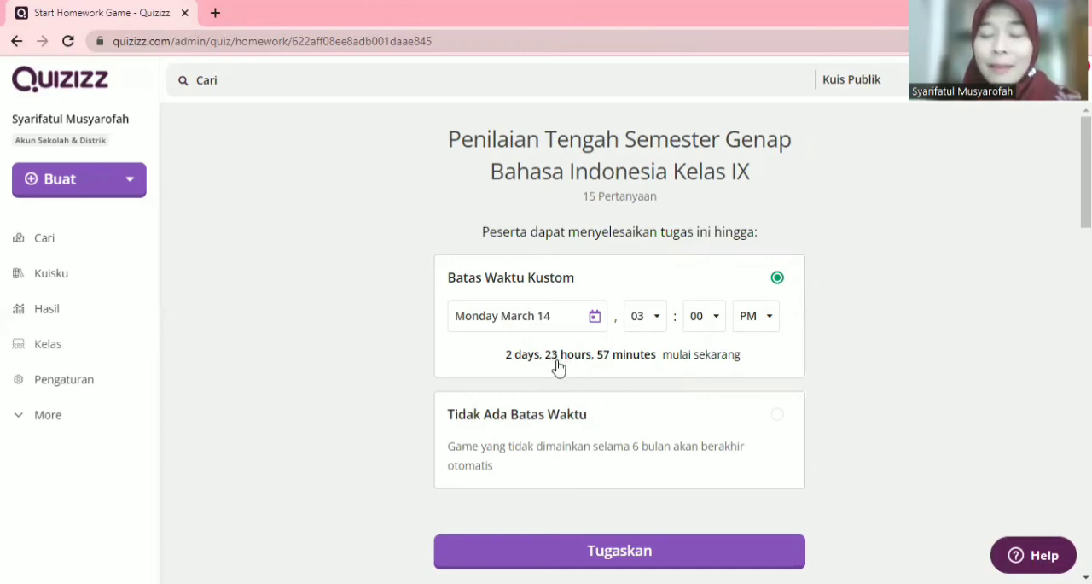
click(616, 553)
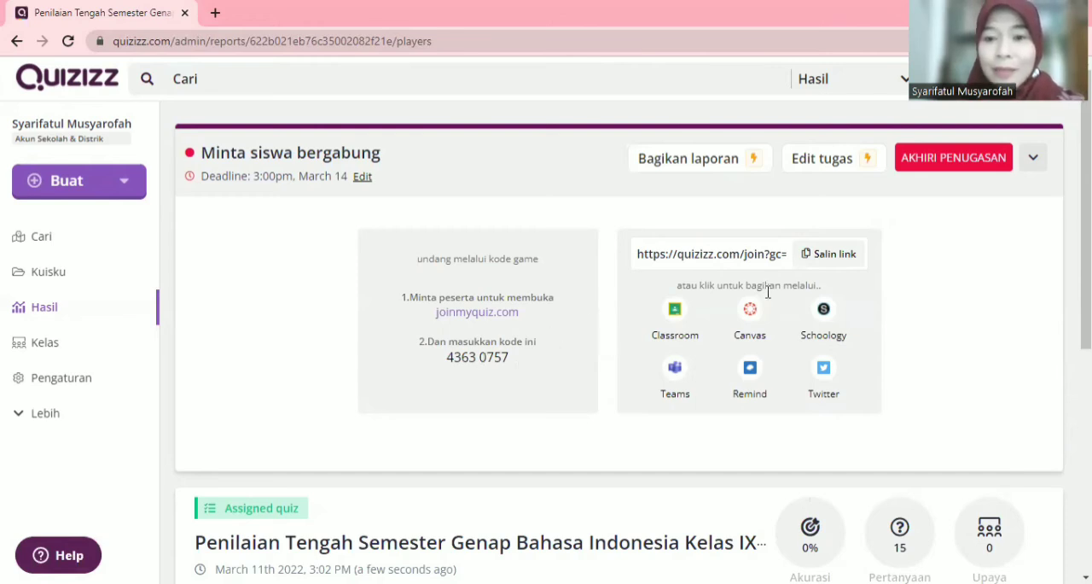
Step: Copy the homework assignment's join link and end the assignment
click(836, 255)
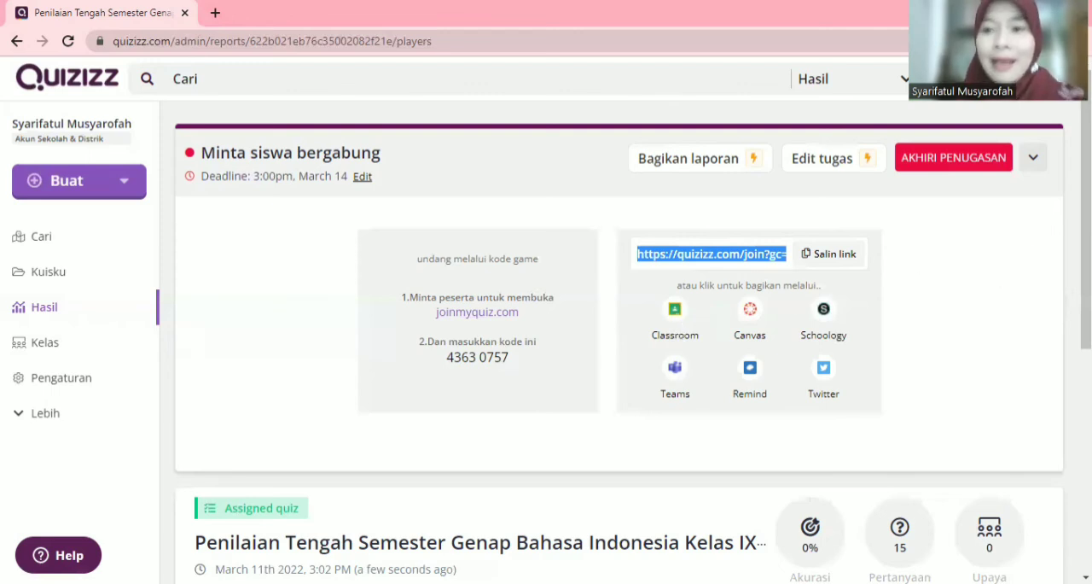
mouse_move(1086, 230)
mouse_down()
mouse_move(1087, 367)
mouse_move(1086, 229)
mouse_up()
click(947, 161)
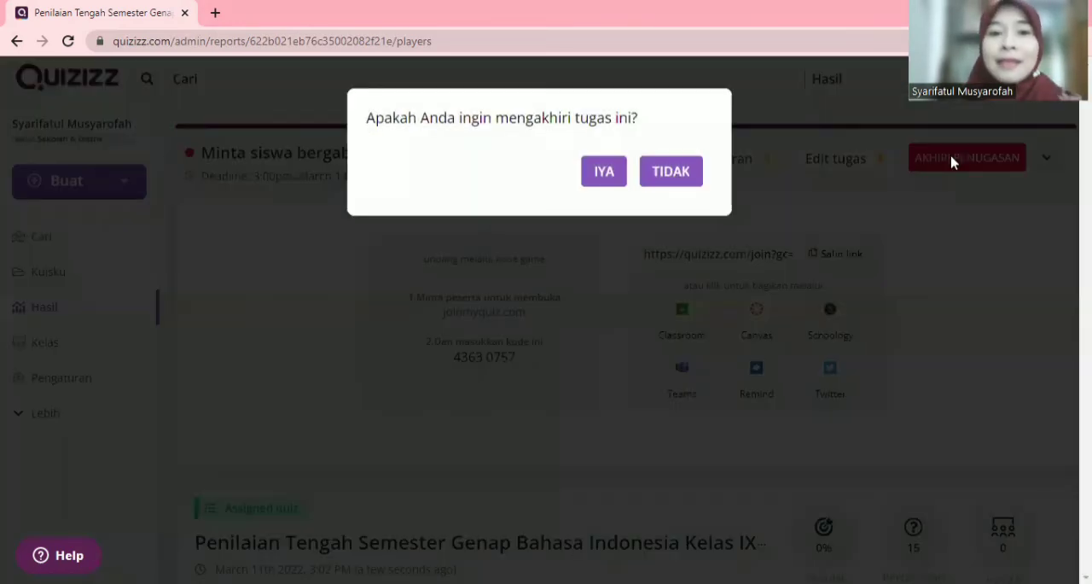
click(601, 177)
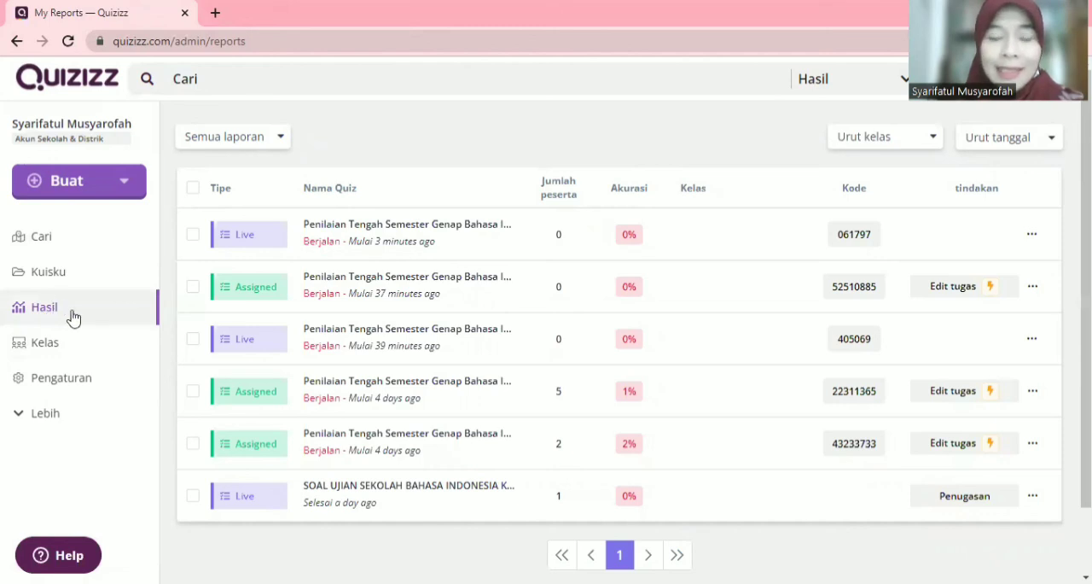
Step: Examine the most recent live session's report, including its Peserta and Pertanyaan views
click(413, 230)
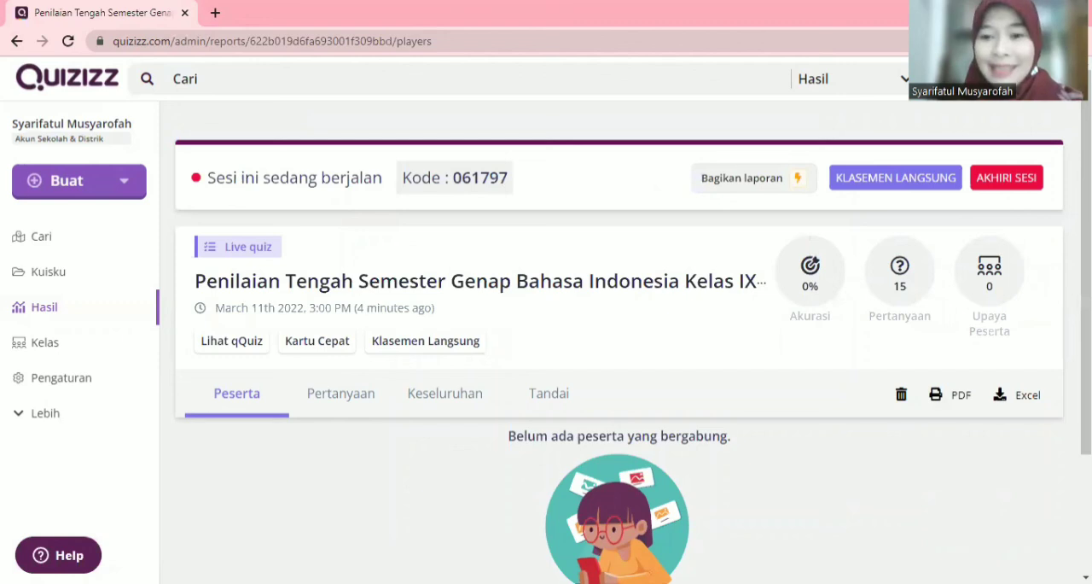
scroll(618, 342, down, 2)
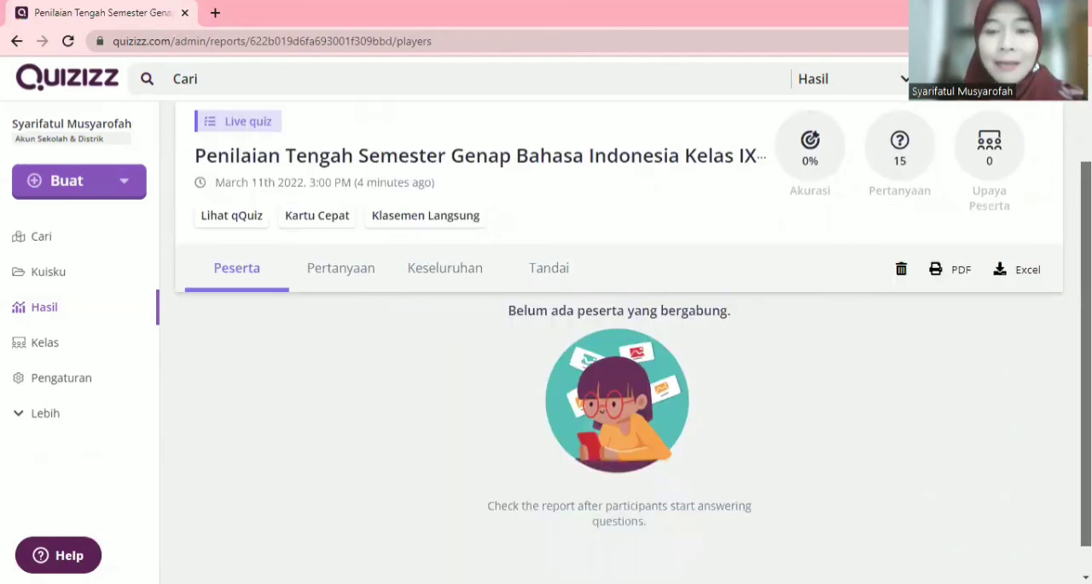
scroll(618, 341, down, 1)
scroll(618, 341, up, 1)
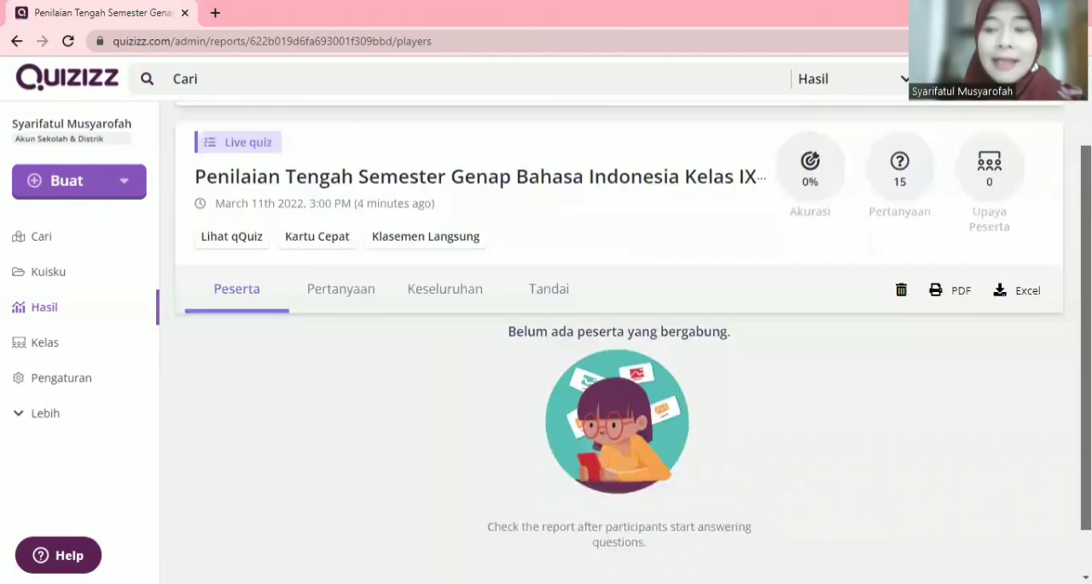
scroll(1034, 433, down, 1)
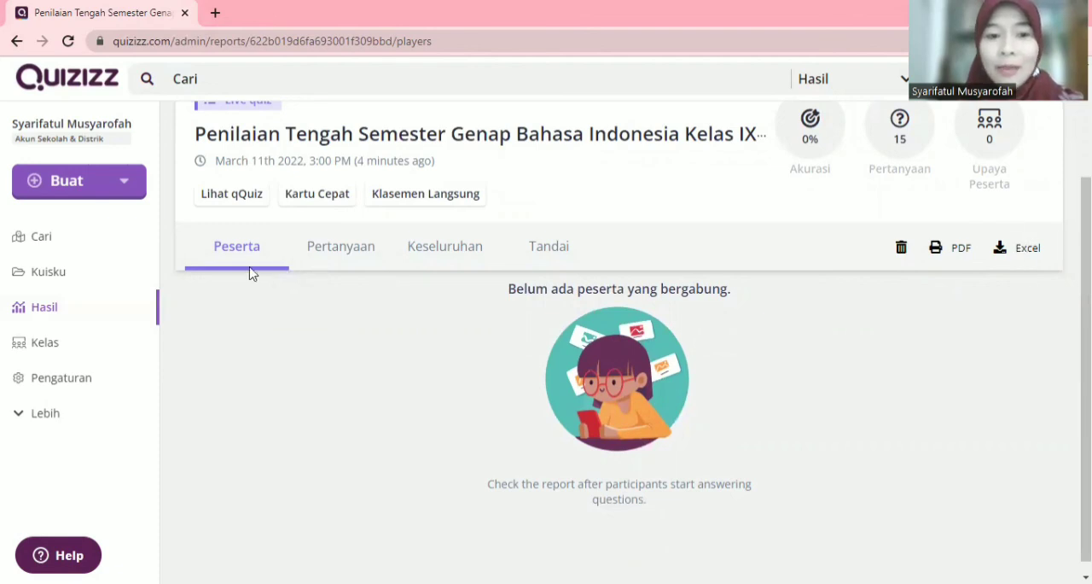
click(346, 248)
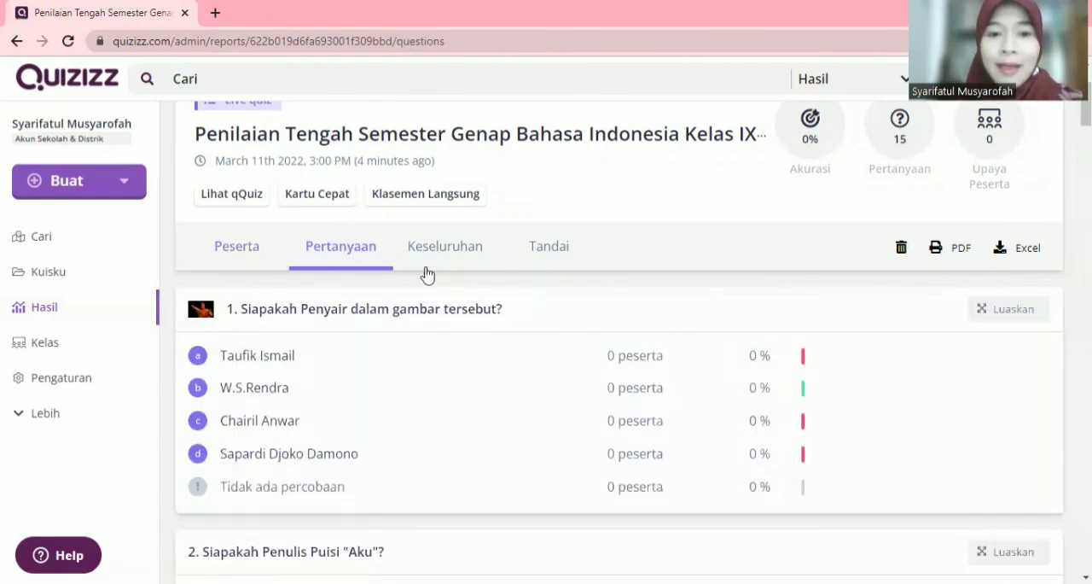
click(243, 256)
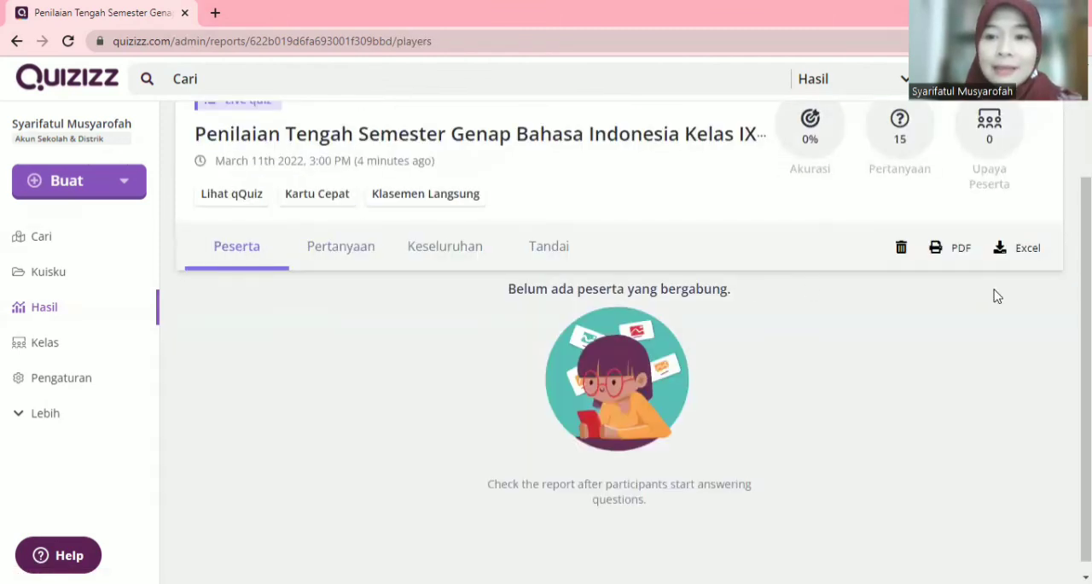
scroll(1085, 341, up, 2)
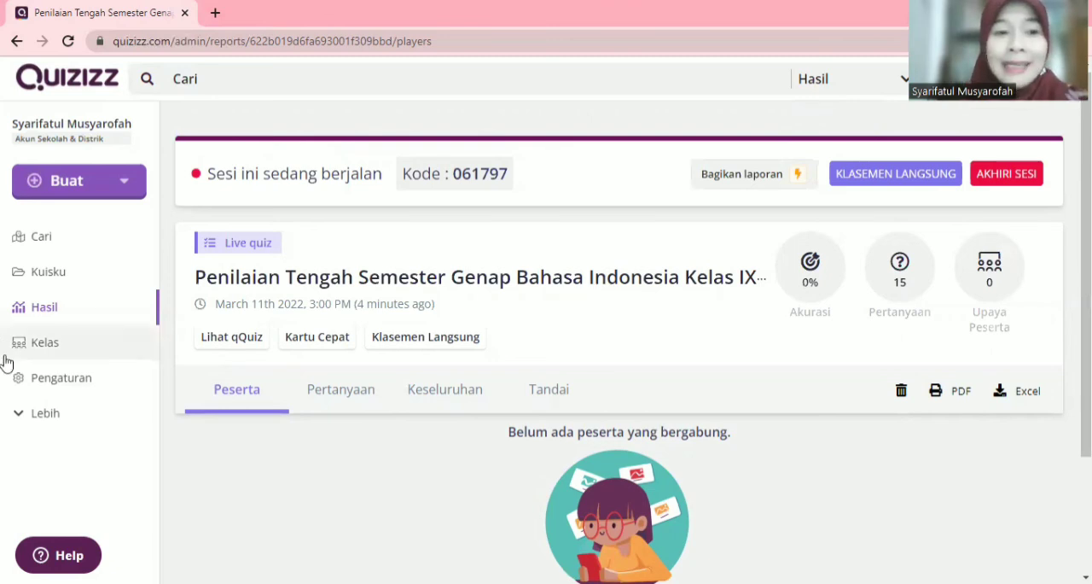
Step: Open the Kuisku page with the account's own quizzes
click(66, 283)
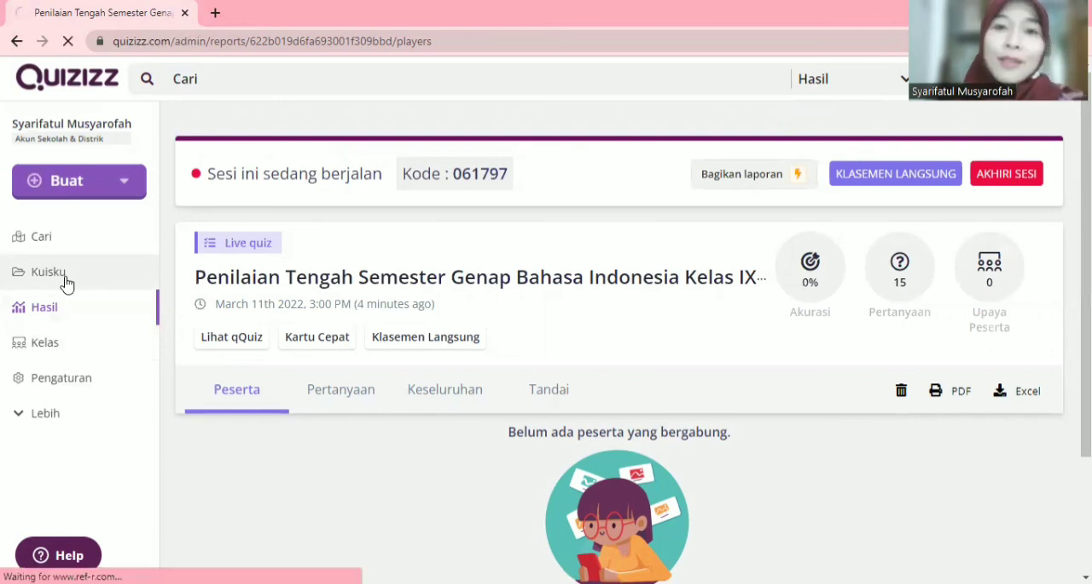